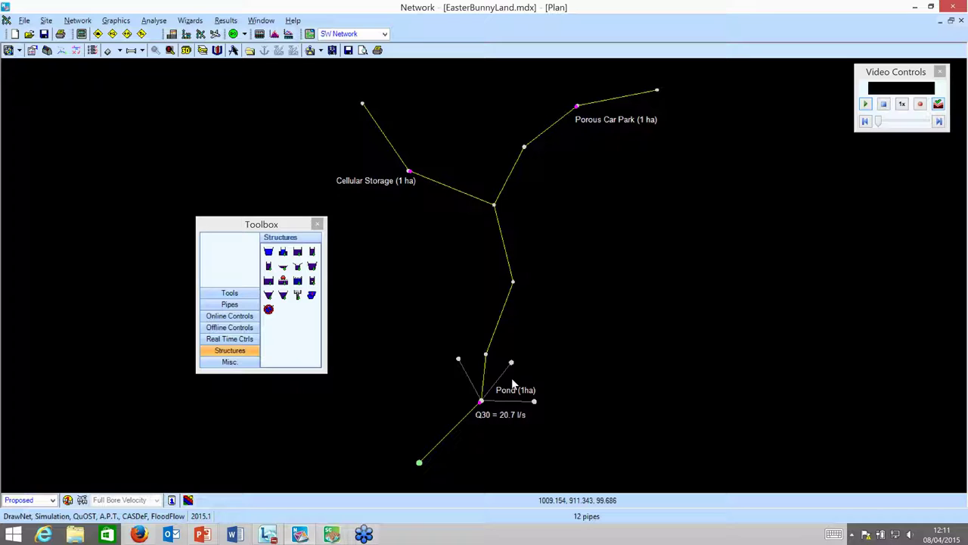
# - Switch from the Network plan to Source Control, bringing up its Open Options dialog
pyautogui.click(270, 253)
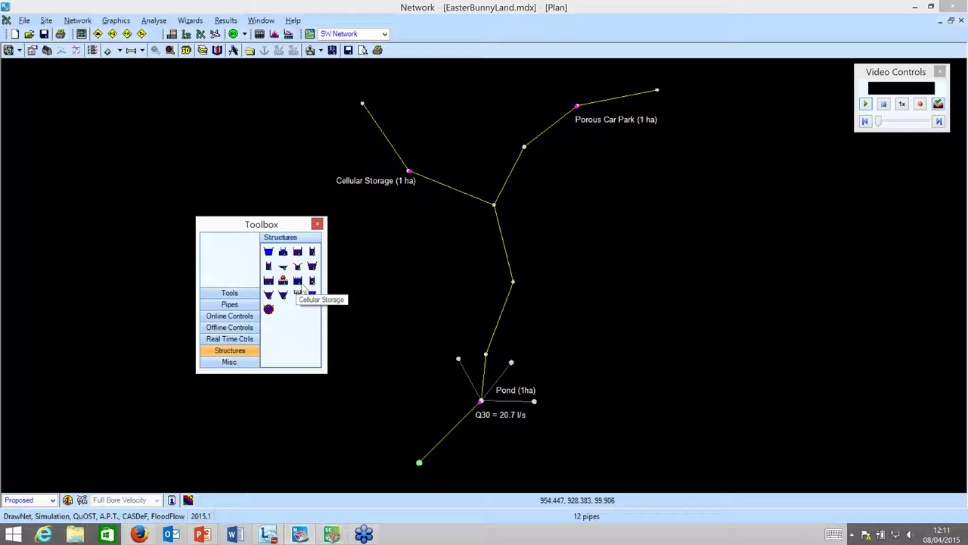
pyautogui.click(333, 535)
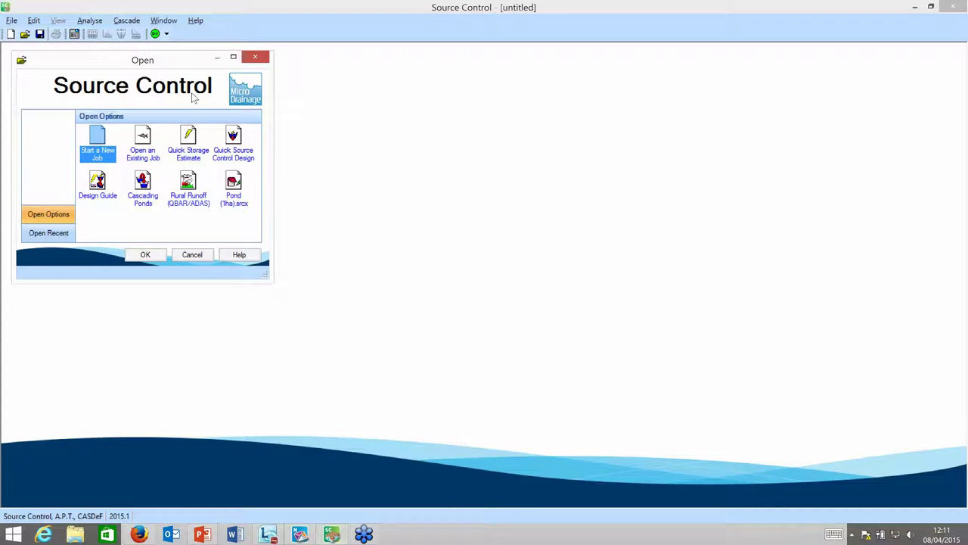
# - Start a new guided job from Design Guide in the Open Options dialog
pyautogui.moveTo(171, 64); pyautogui.dragTo(209, 63)
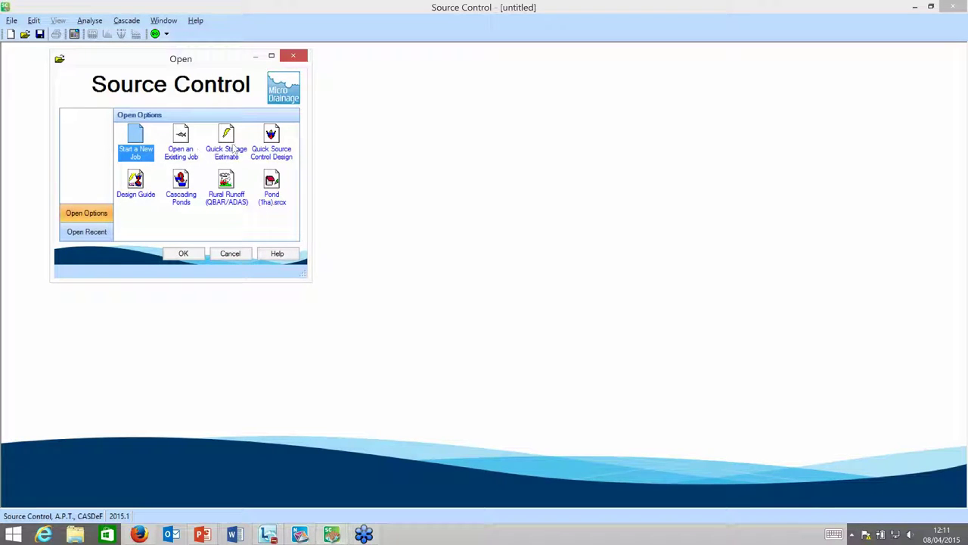
pyautogui.doubleClick(136, 178)
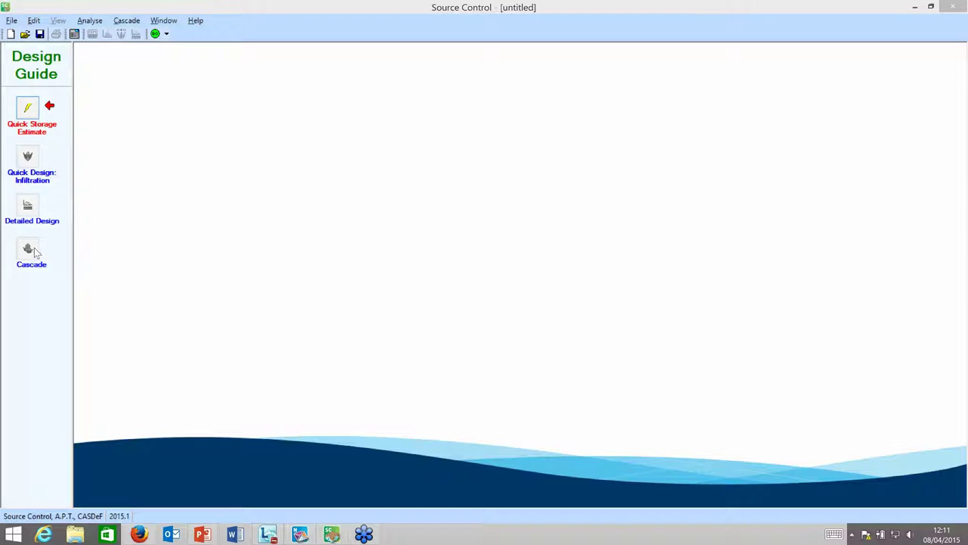
# - Give the Quick Storage Estimate a 30-year return period and a map-picked rainfall location
pyautogui.click(29, 110)
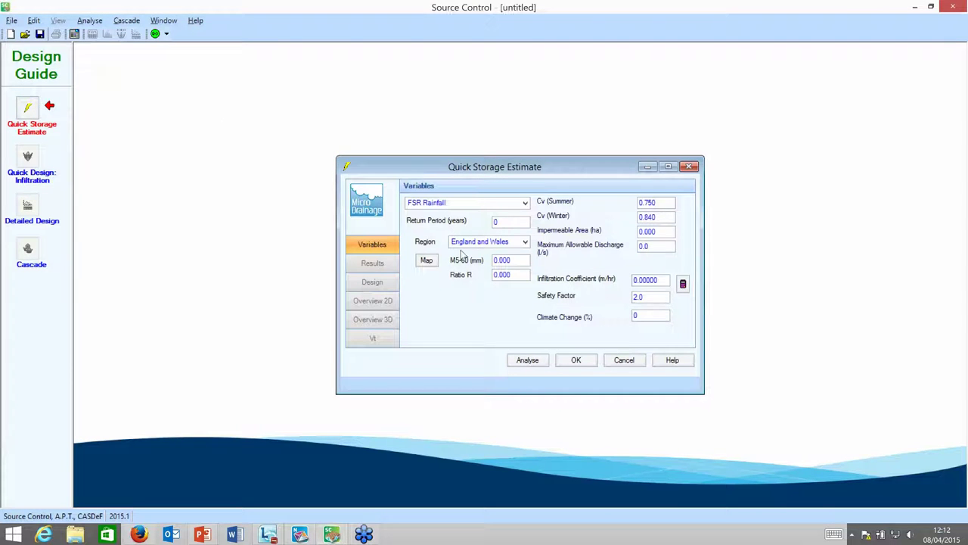
pyautogui.click(511, 223)
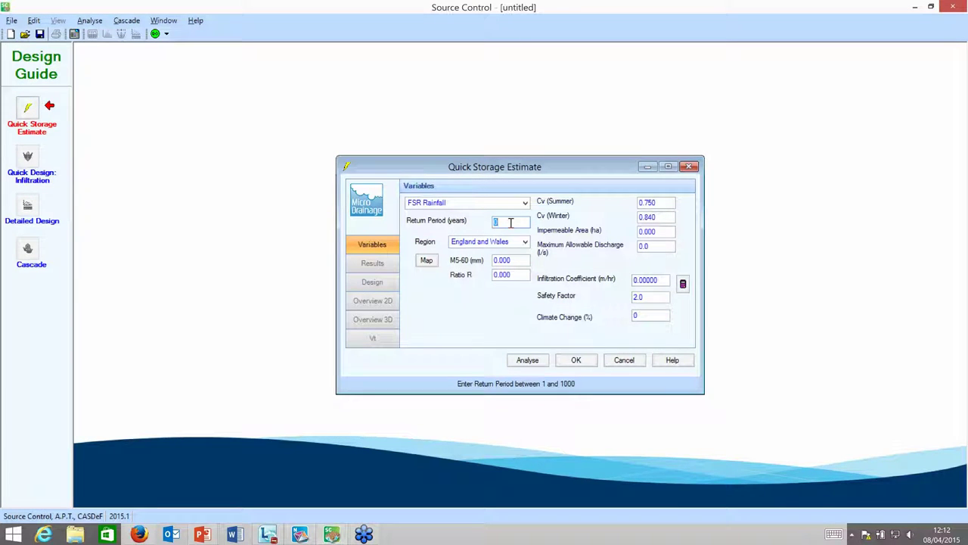
pyautogui.write('30')
pyautogui.click(426, 260)
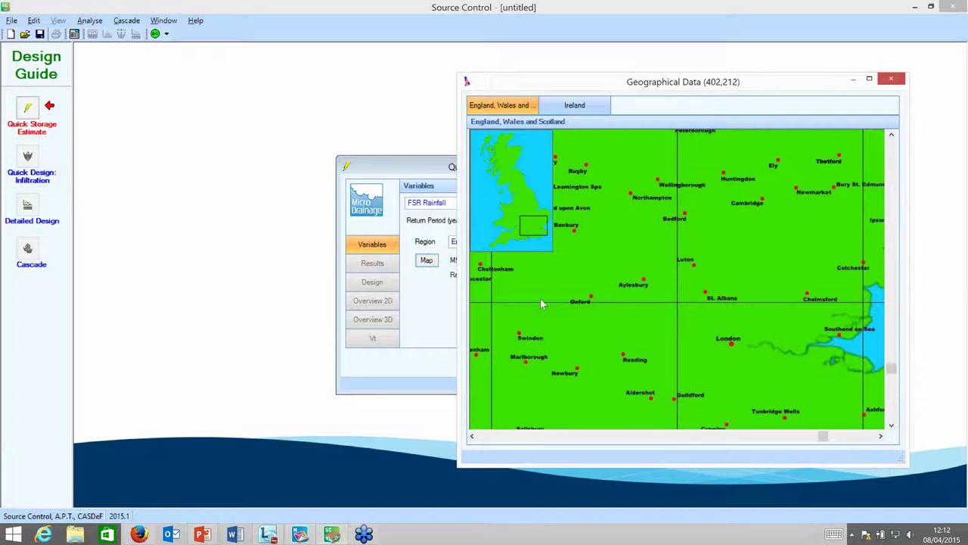
pyautogui.click(521, 338)
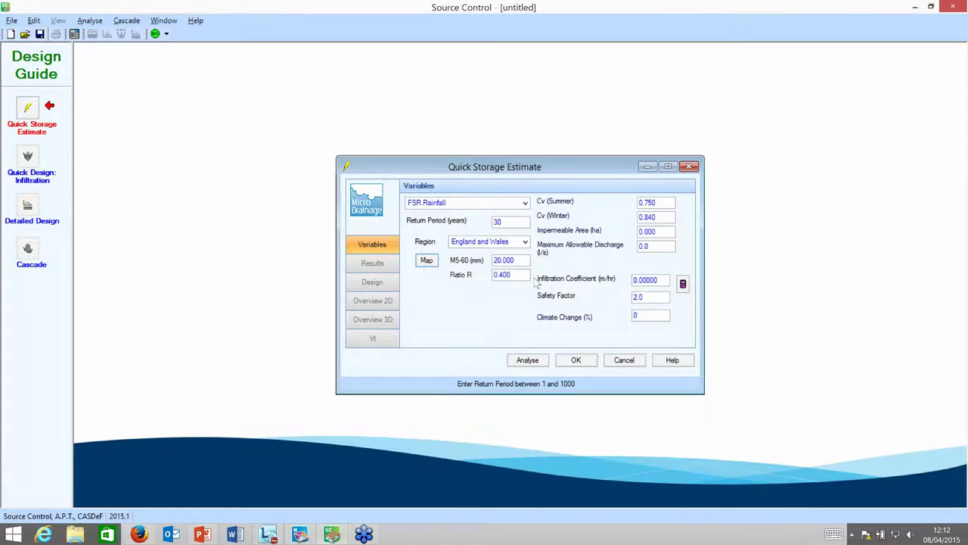
# - Enter a 3 ha impermeable area and 20.7 l/s maximum allowable discharge
pyautogui.click(662, 233)
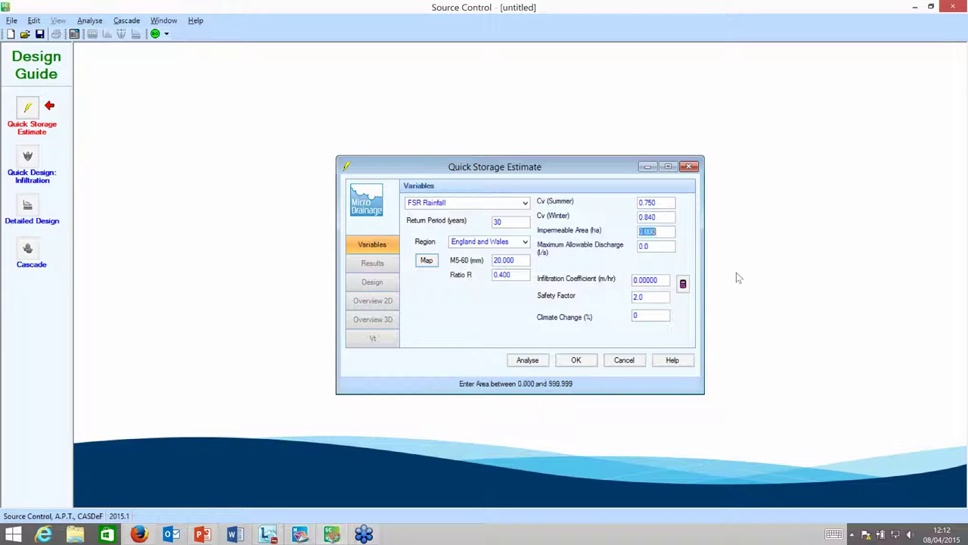
pyautogui.write('3')
pyautogui.click(666, 246)
pyautogui.write('20')
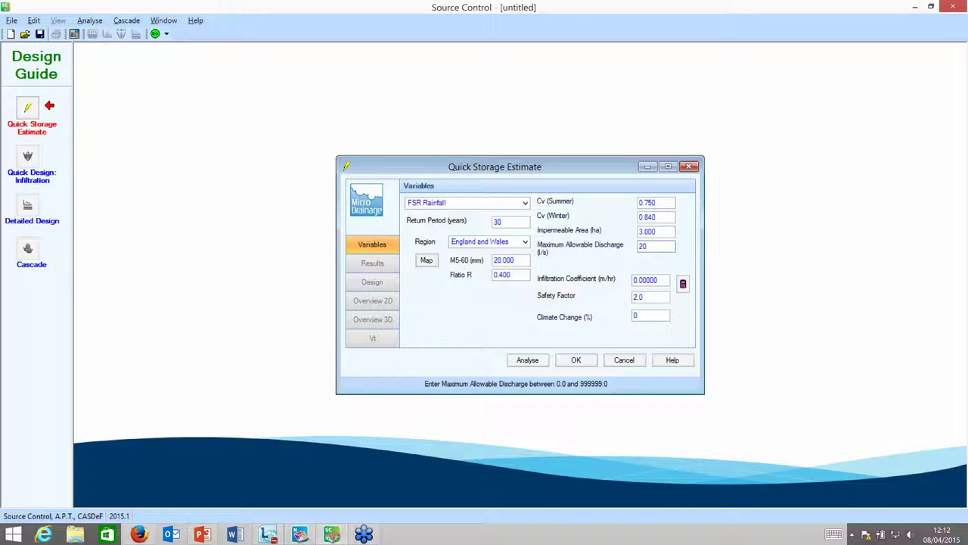
pyautogui.write('.7')
pyautogui.click(683, 285)
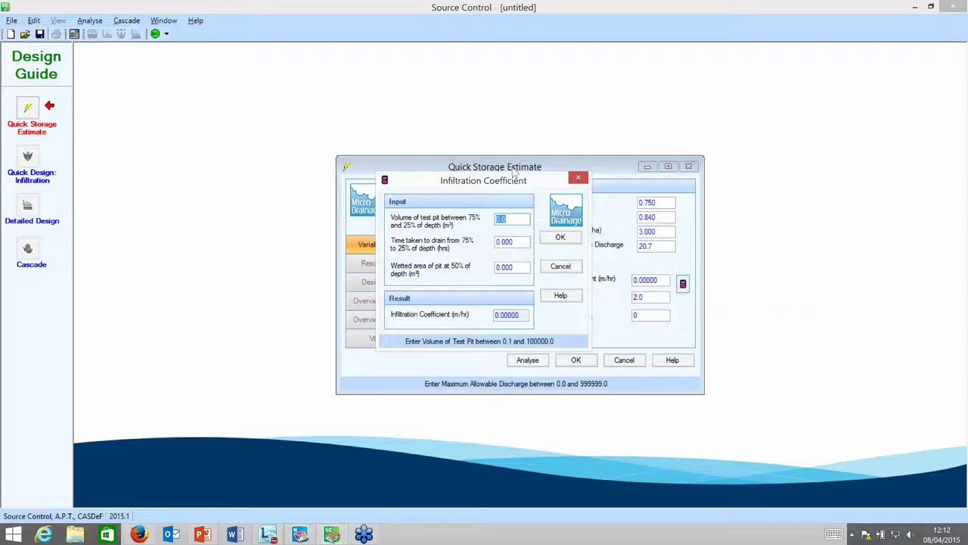
# - Calculate a 0.2 m/hr infiltration coefficient from 1.0 m³ draining in 1 hour over 5 m²
pyautogui.moveTo(519, 184); pyautogui.dragTo(244, 67)
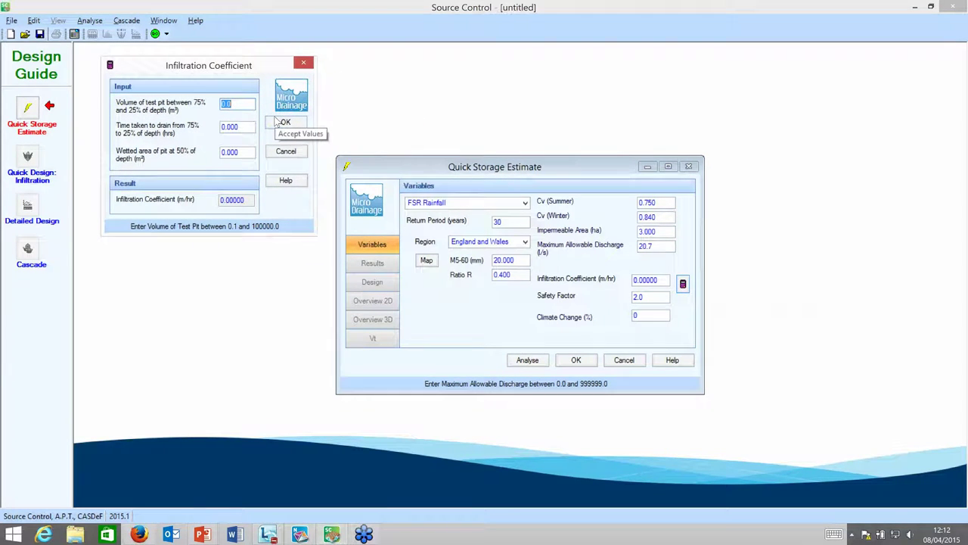
pyautogui.write('1.0')
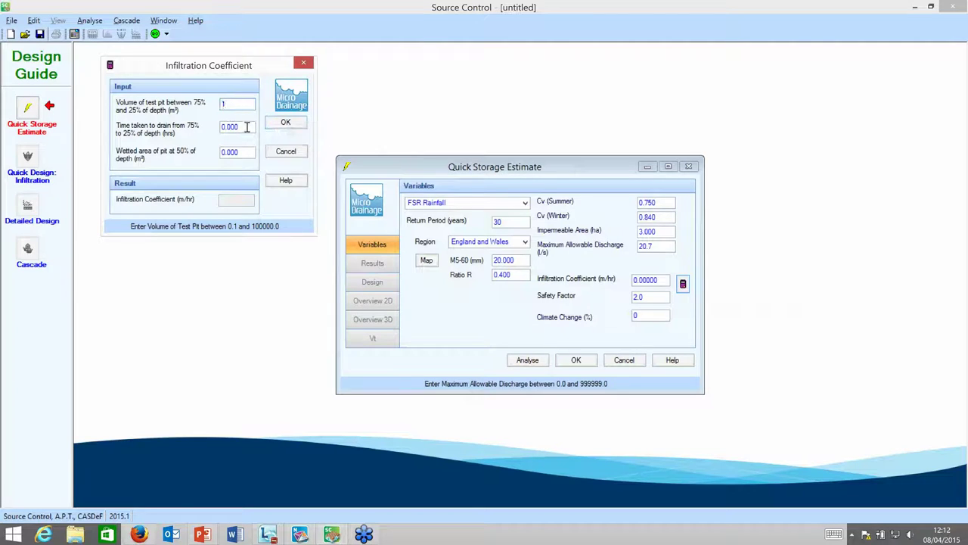
pyautogui.click(248, 128)
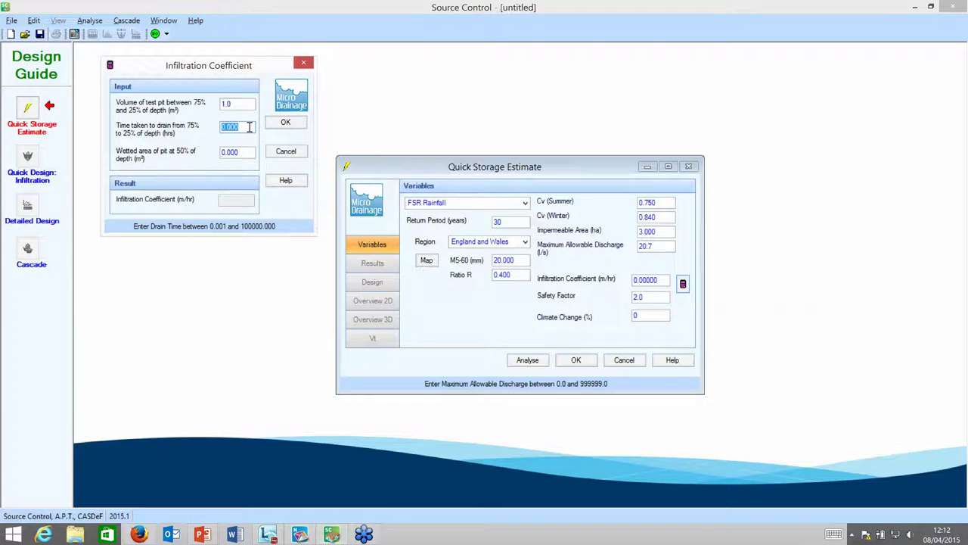
pyautogui.write('1')
pyautogui.press('Tab')
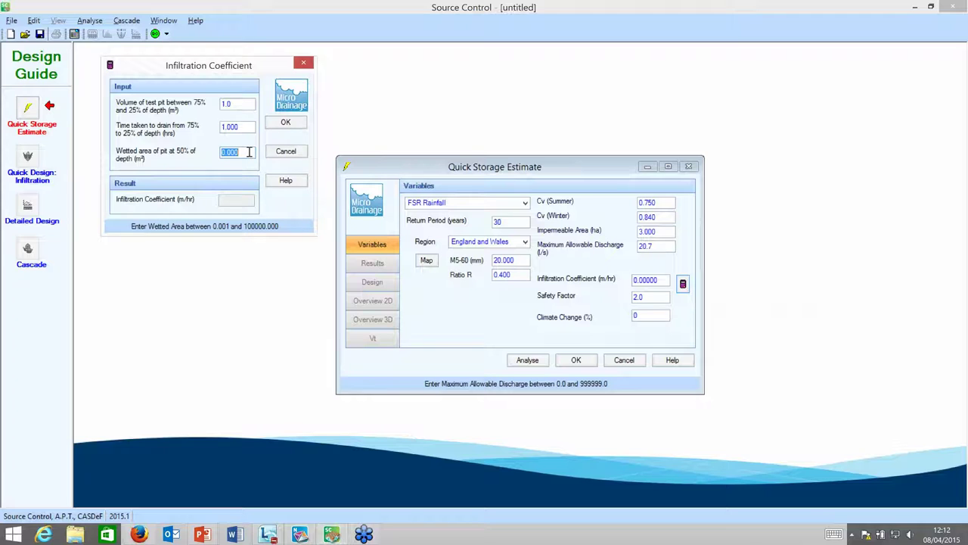
pyautogui.write('5')
pyautogui.click(297, 125)
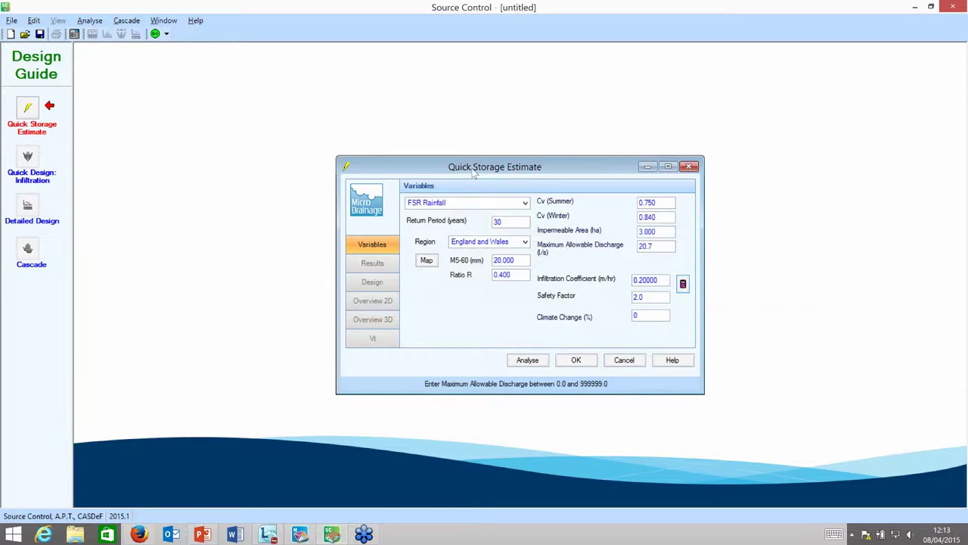
pyautogui.moveTo(470, 168); pyautogui.dragTo(435, 92)
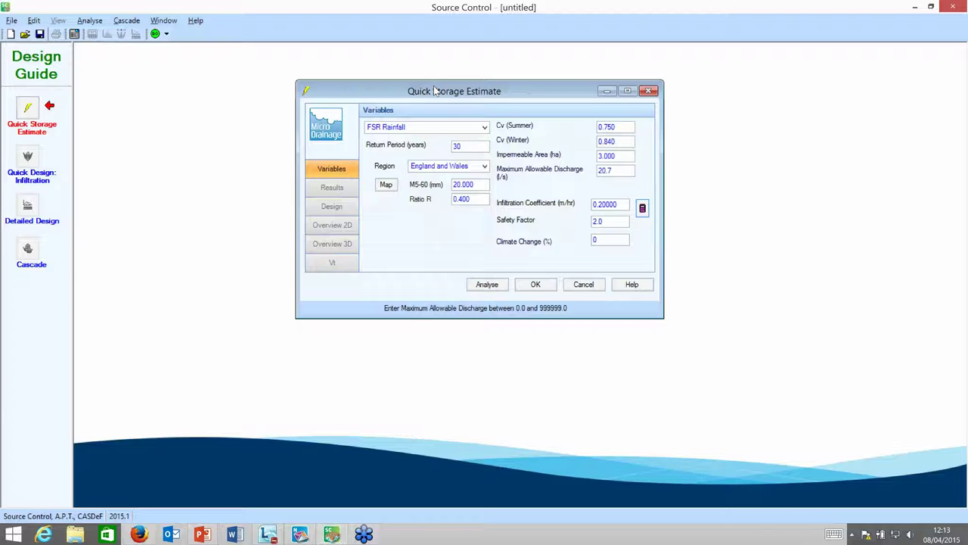
# - Run the Quick Storage Estimate analysis
pyautogui.click(500, 285)
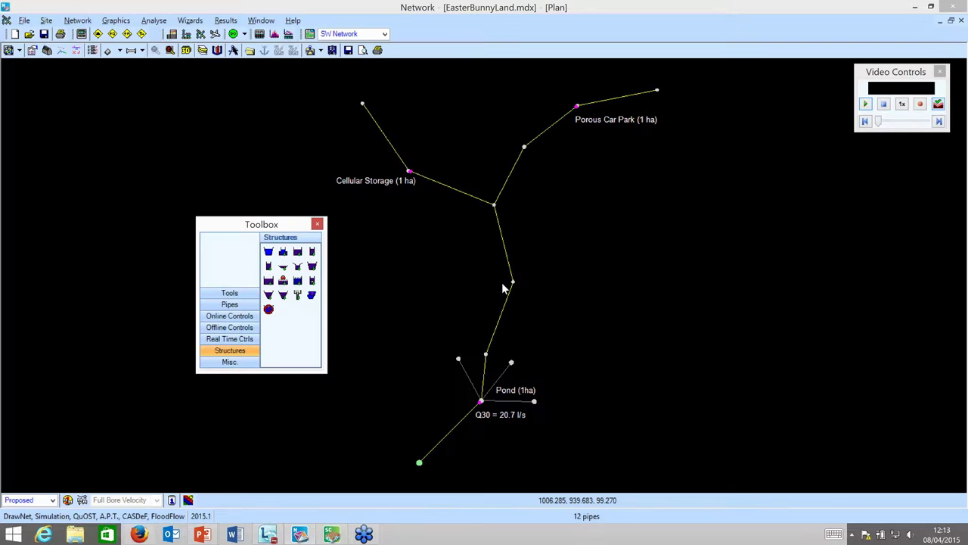
# - Check the Network plan, then accept the 816–1157 m³ storage results (276–848 m³ with infiltration)
pyautogui.click(330, 535)
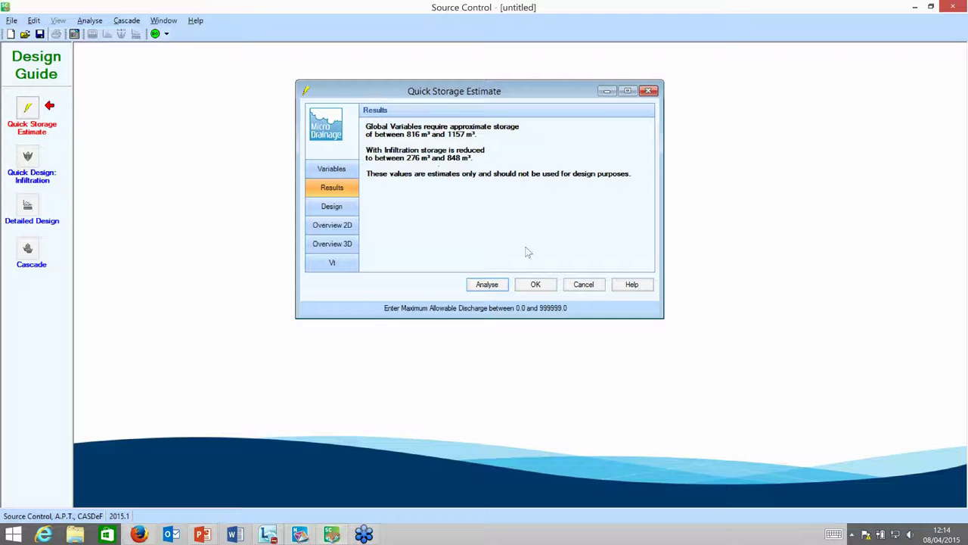
pyautogui.click(534, 284)
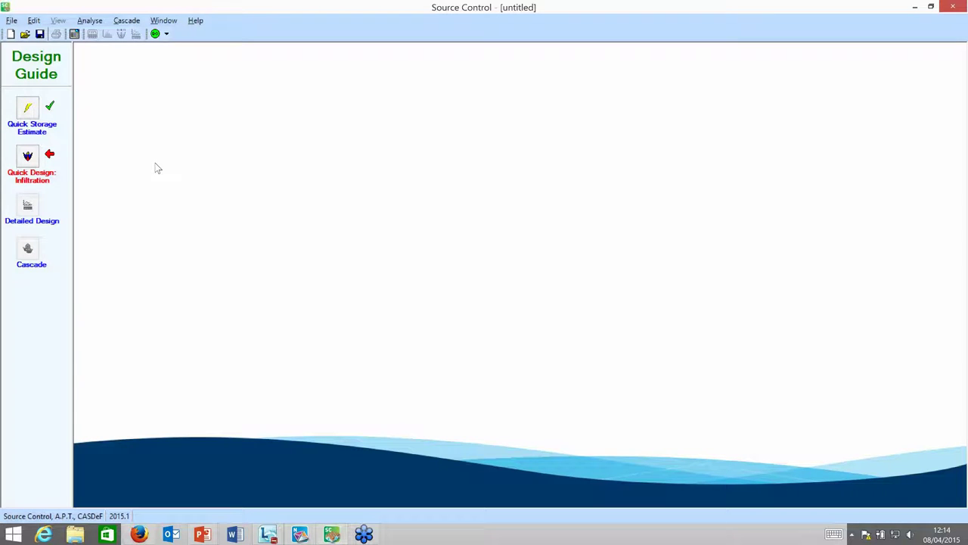
# - Choose Porous Car Park as the infiltration structure with a 1 ha impermeable area
pyautogui.click(33, 161)
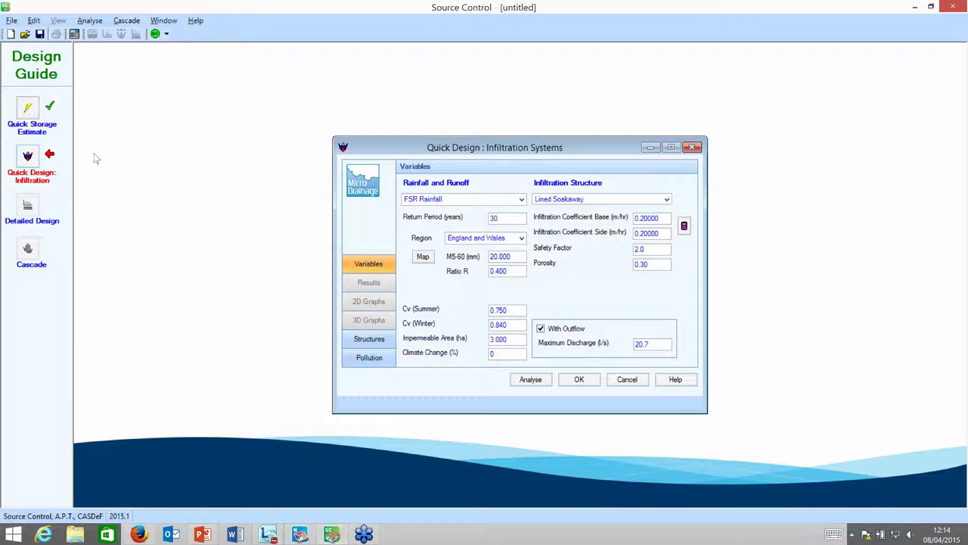
pyautogui.moveTo(429, 148); pyautogui.dragTo(275, 62)
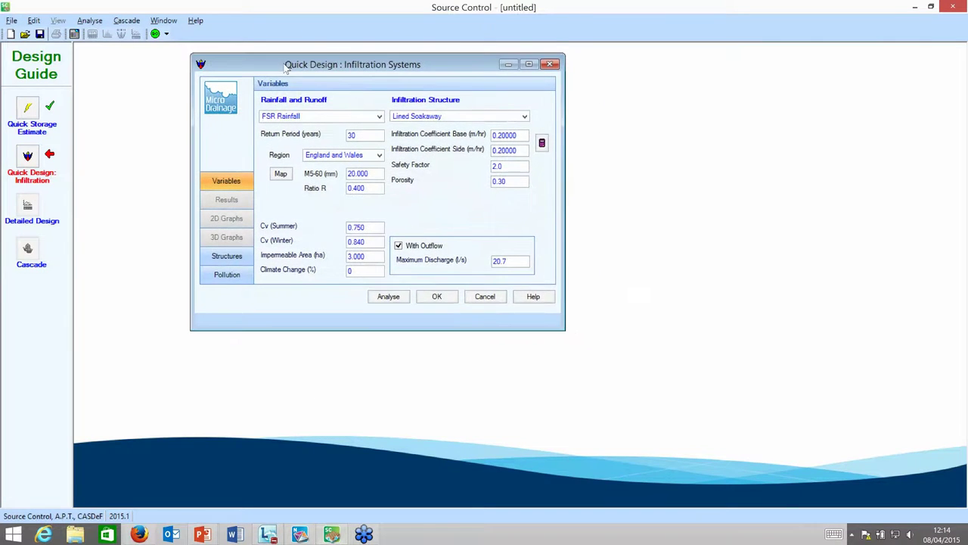
pyautogui.click(524, 117)
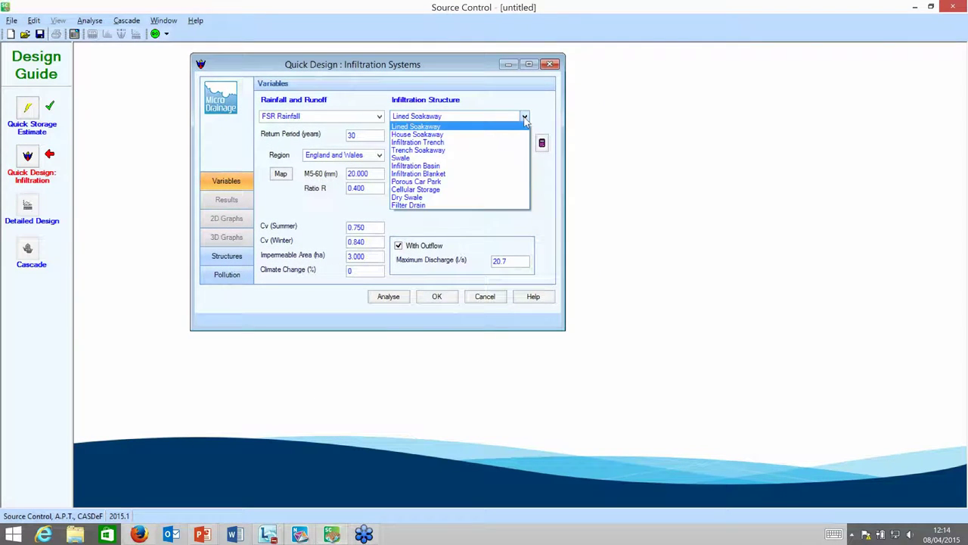
pyautogui.click(507, 186)
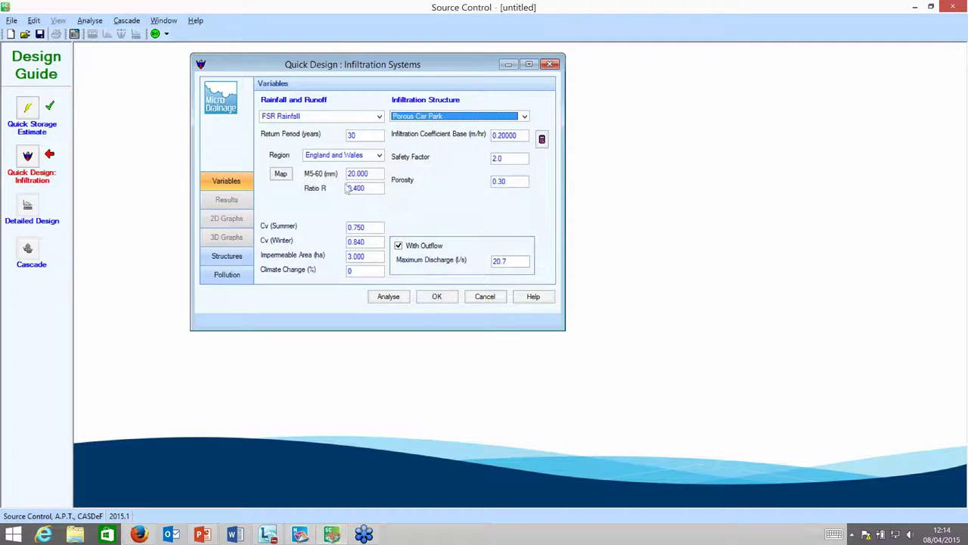
pyautogui.click(374, 258)
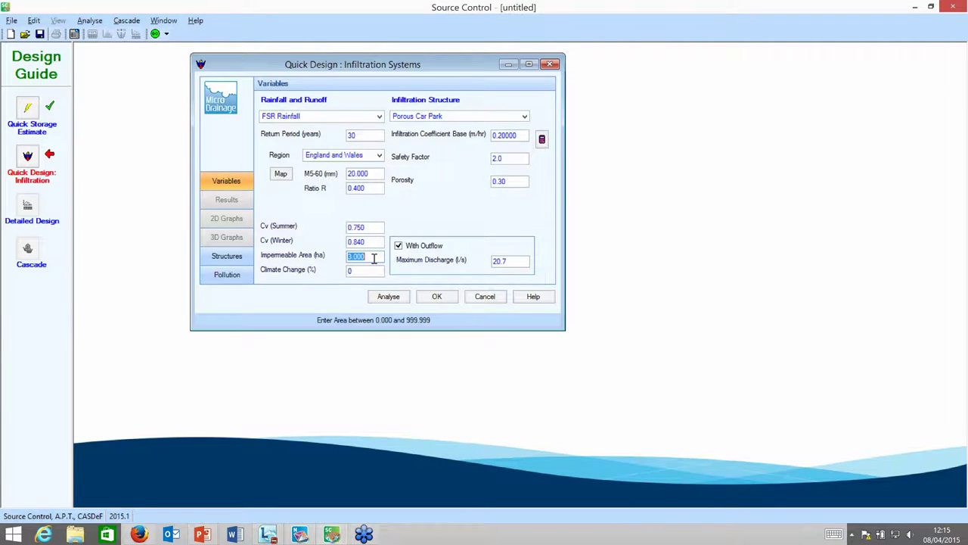
pyautogui.write('1')
pyautogui.click(241, 258)
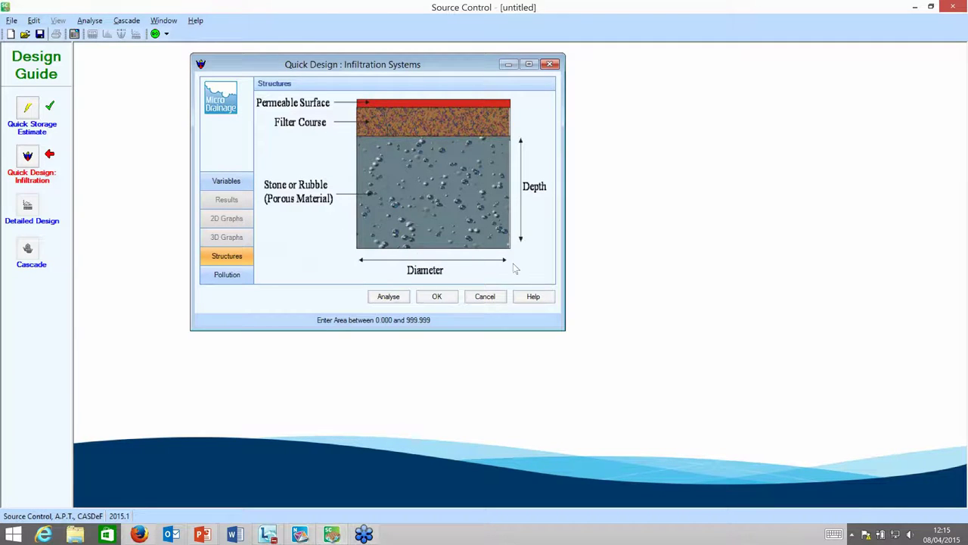
pyautogui.click(236, 182)
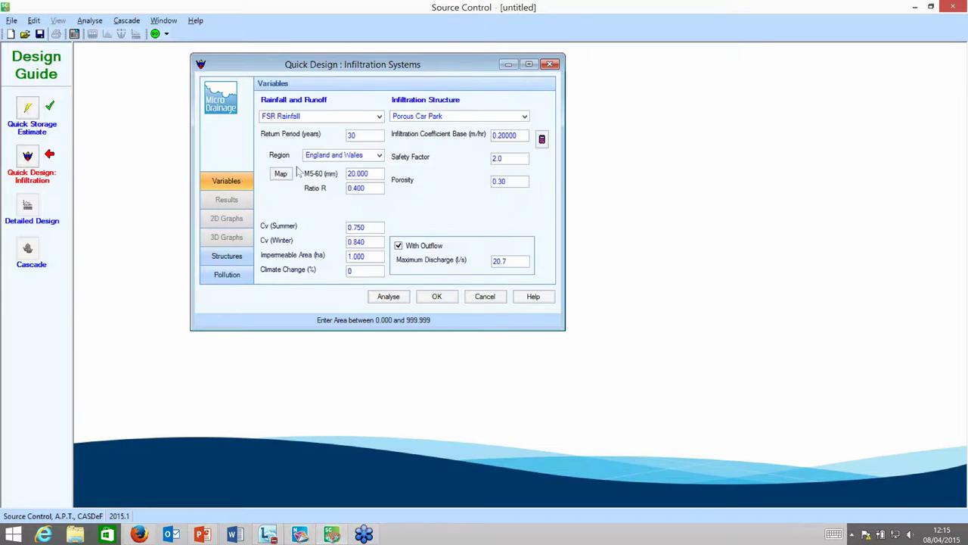
# - Set the porous car park maximum discharge to 10 l/s and run the analysis
pyautogui.click(512, 261)
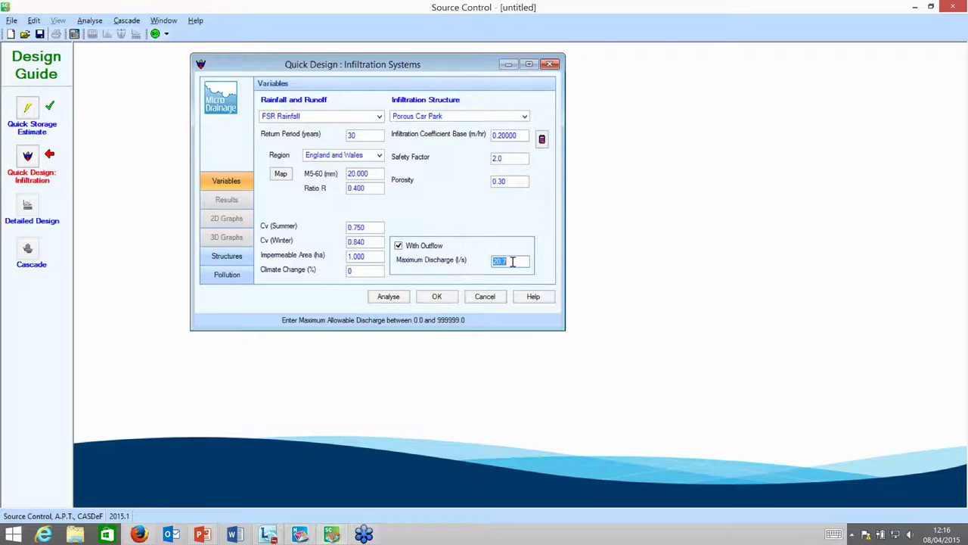
pyautogui.write('10')
pyautogui.click(388, 296)
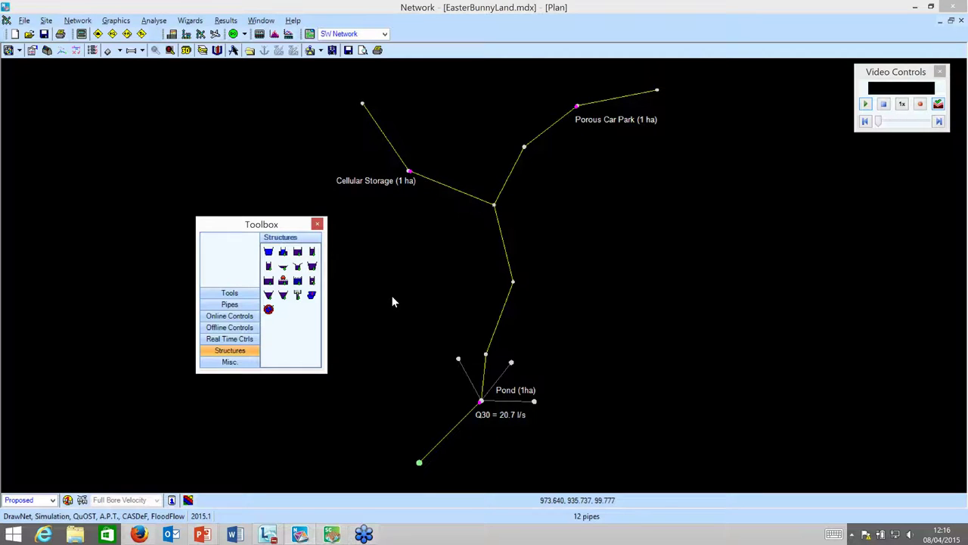
# - Enlarge the porous car park results to show every depth row, review them, and accept
pyautogui.moveTo(340, 534)
pyautogui.click(349, 499)
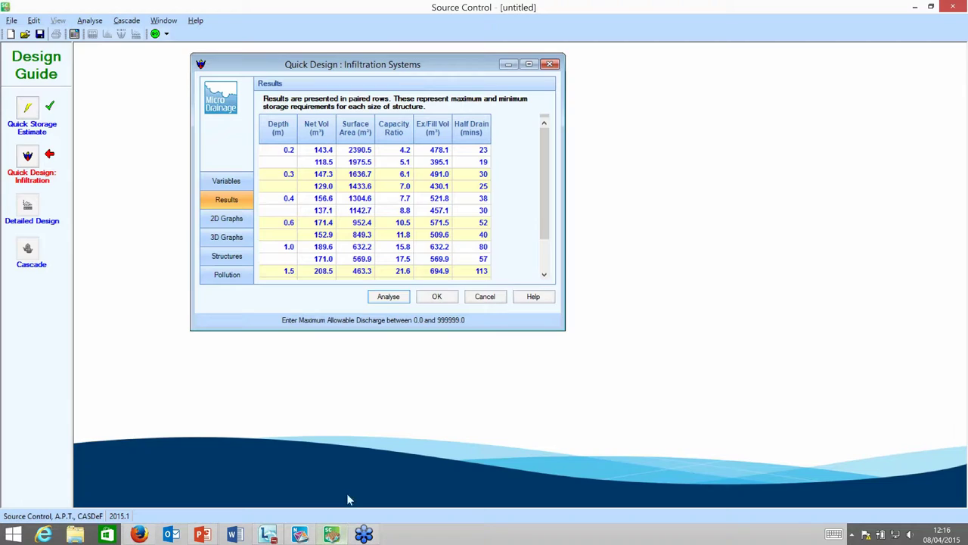
pyautogui.moveTo(441, 69); pyautogui.dragTo(336, 68)
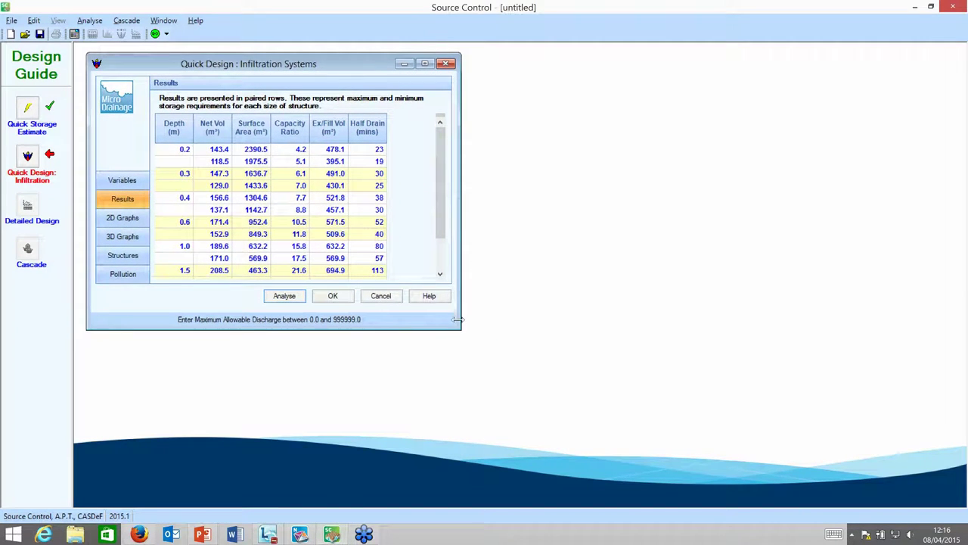
pyautogui.moveTo(458, 320); pyautogui.dragTo(483, 380)
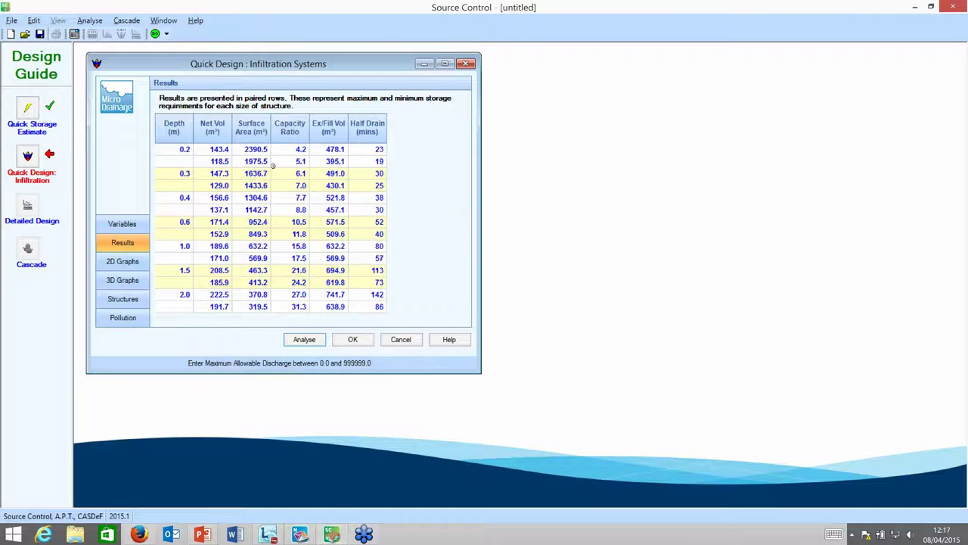
pyautogui.rightClick(261, 245)
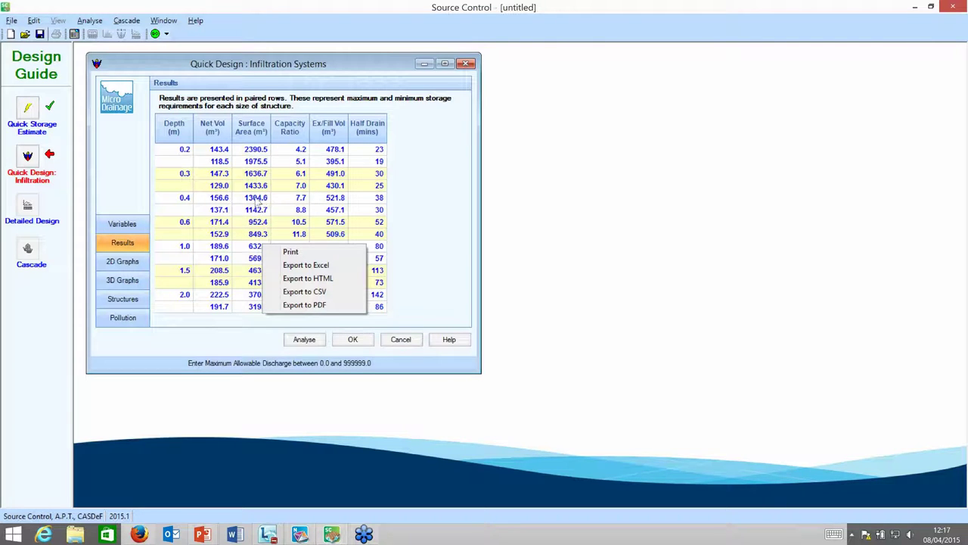
pyautogui.click(352, 340)
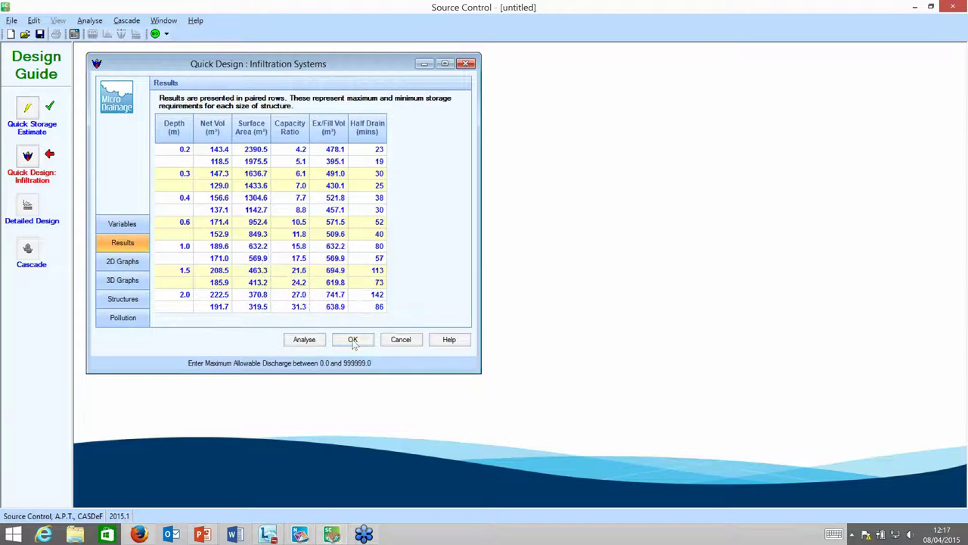
pyautogui.click(353, 340)
pyautogui.click(28, 208)
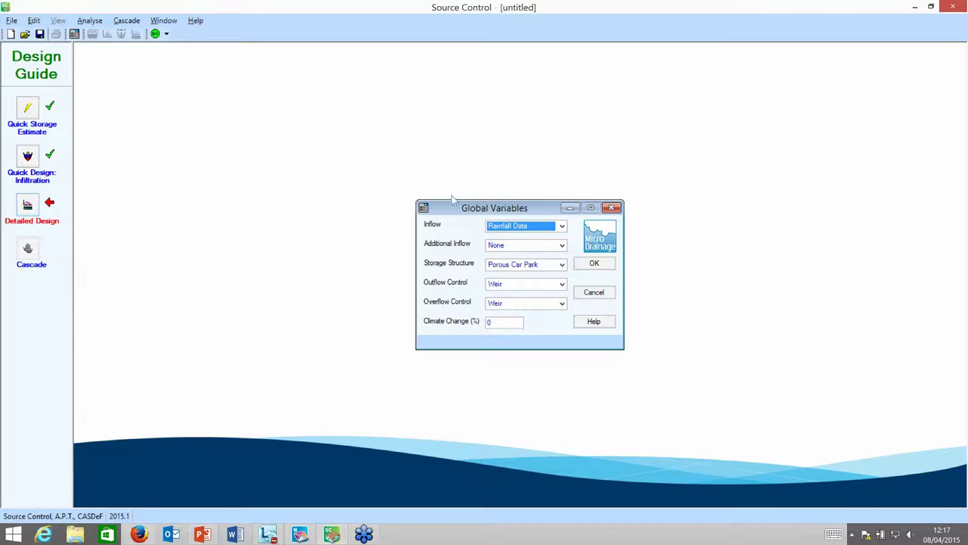
# - Set Hydro-Brake® outflow control and no overflow control in the Global Variables
pyautogui.moveTo(482, 209); pyautogui.dragTo(222, 69)
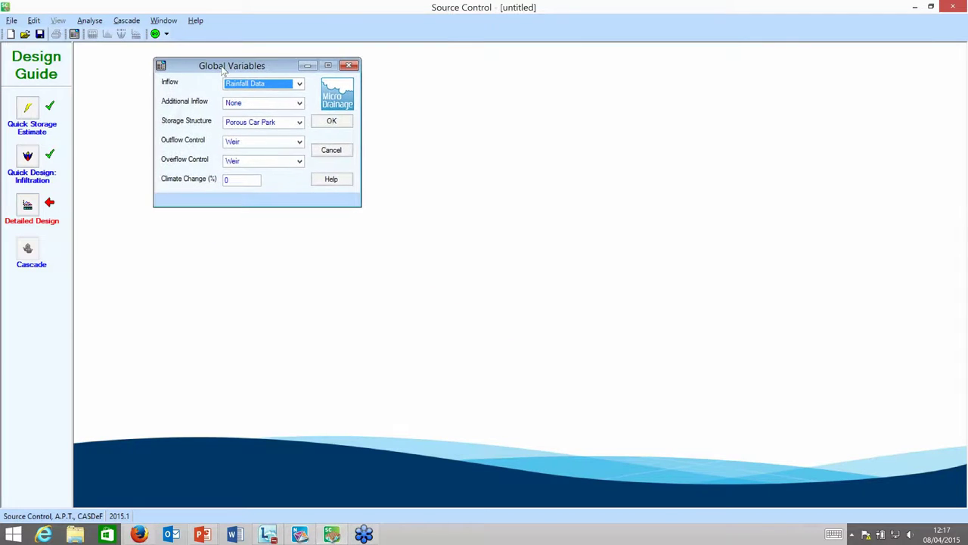
pyautogui.click(300, 143)
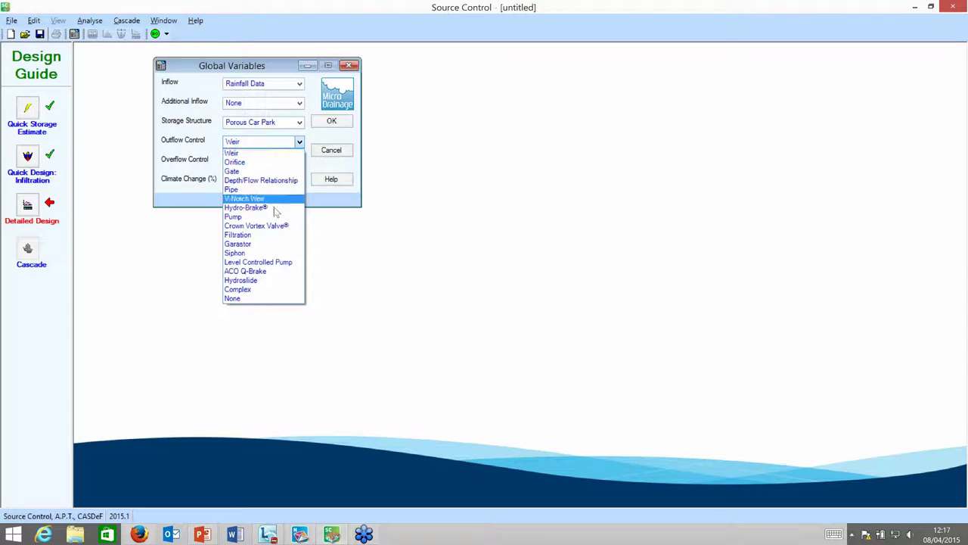
pyautogui.click(290, 207)
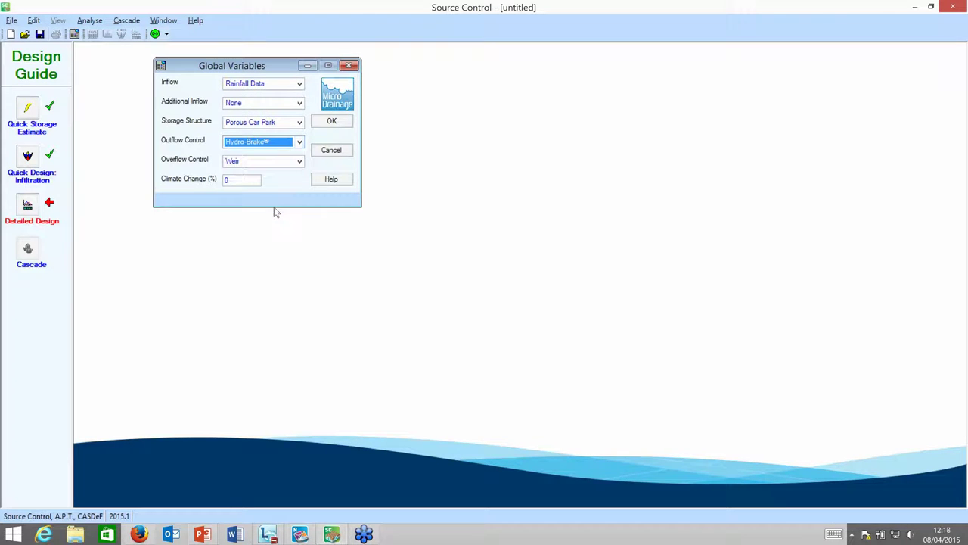
pyautogui.click(300, 160)
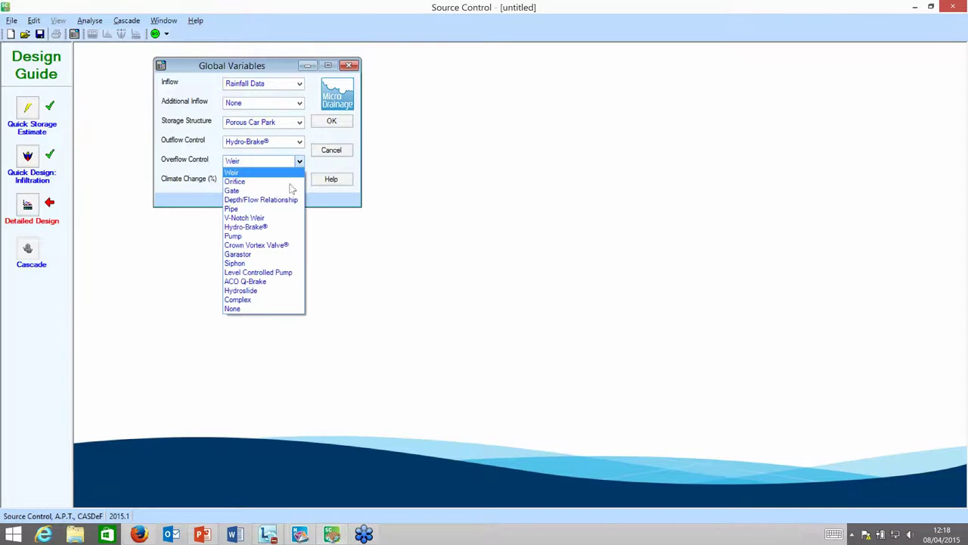
pyautogui.click(262, 310)
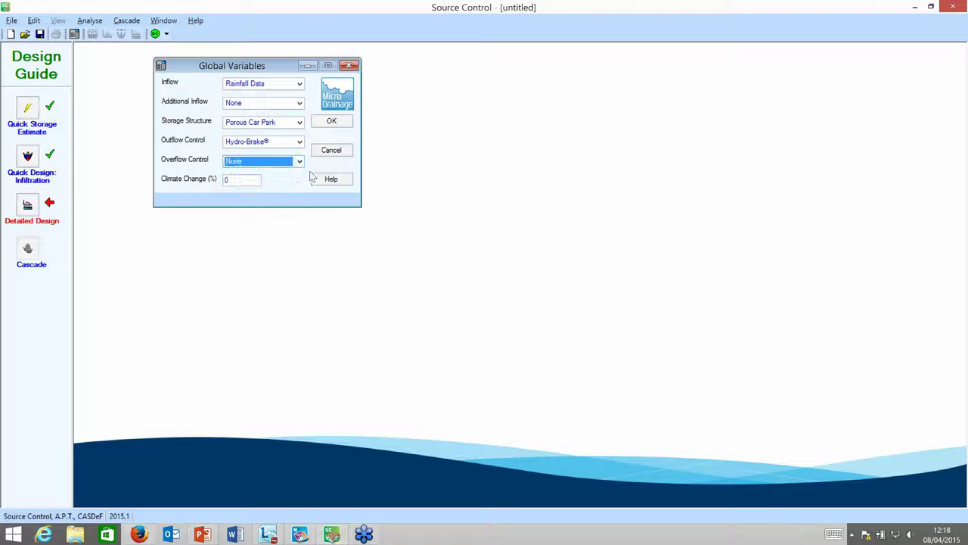
pyautogui.click(331, 124)
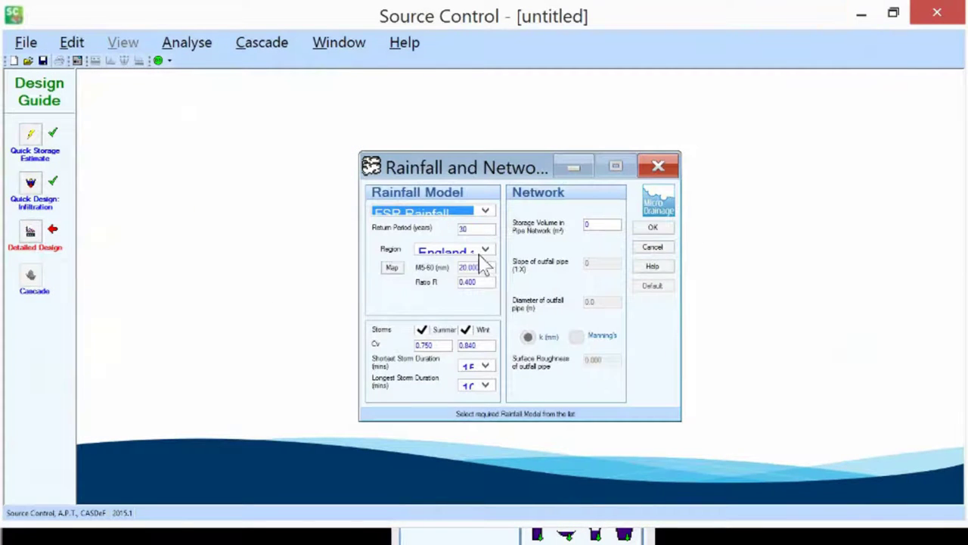
# - Accept the rainfall settings and set the time-area 0-4 minute area to 0.334 ha, totalling 1.000 ha
pyautogui.click(653, 228)
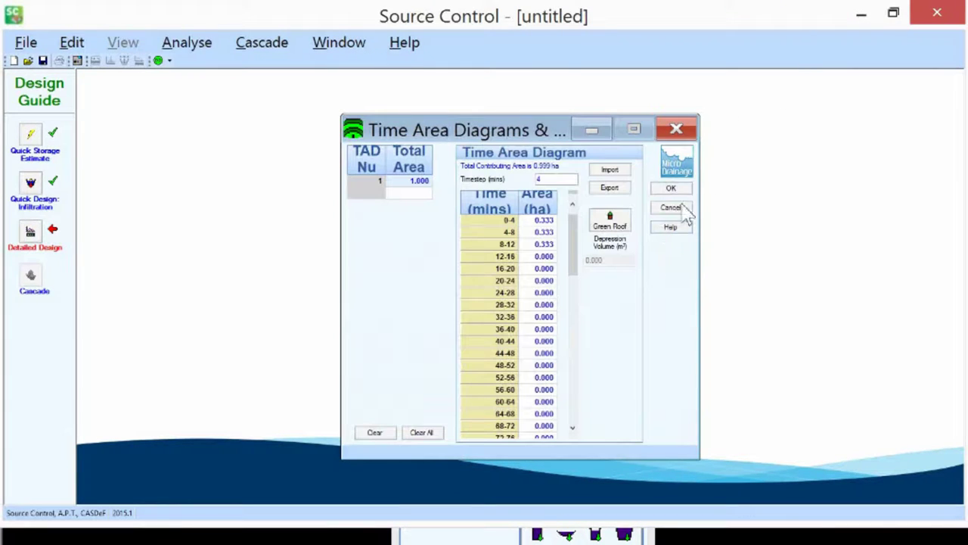
pyautogui.click(538, 219)
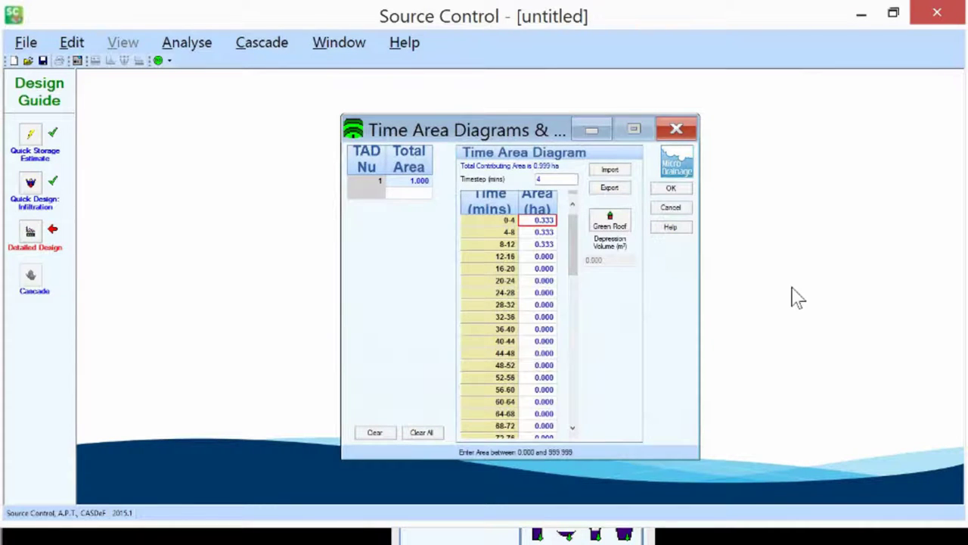
pyautogui.write('0.334')
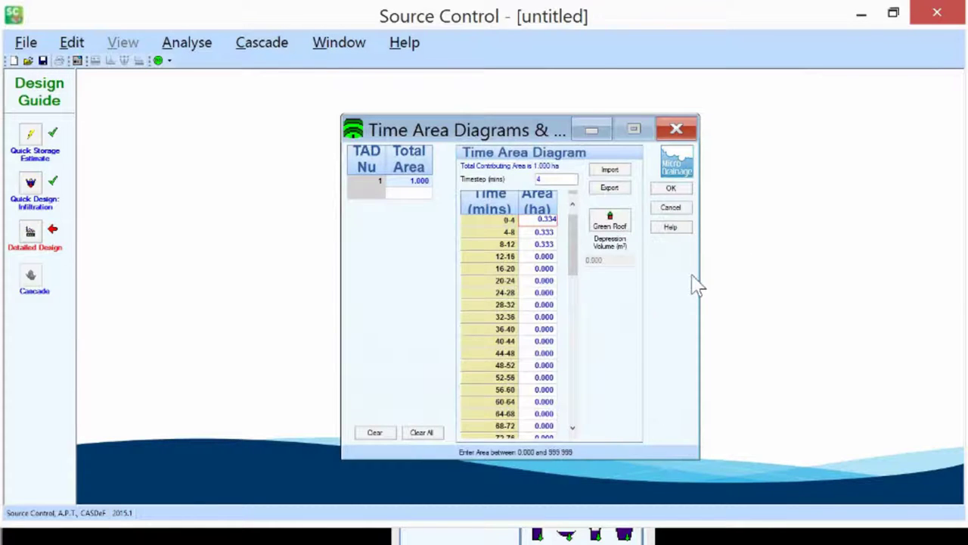
pyautogui.click(538, 233)
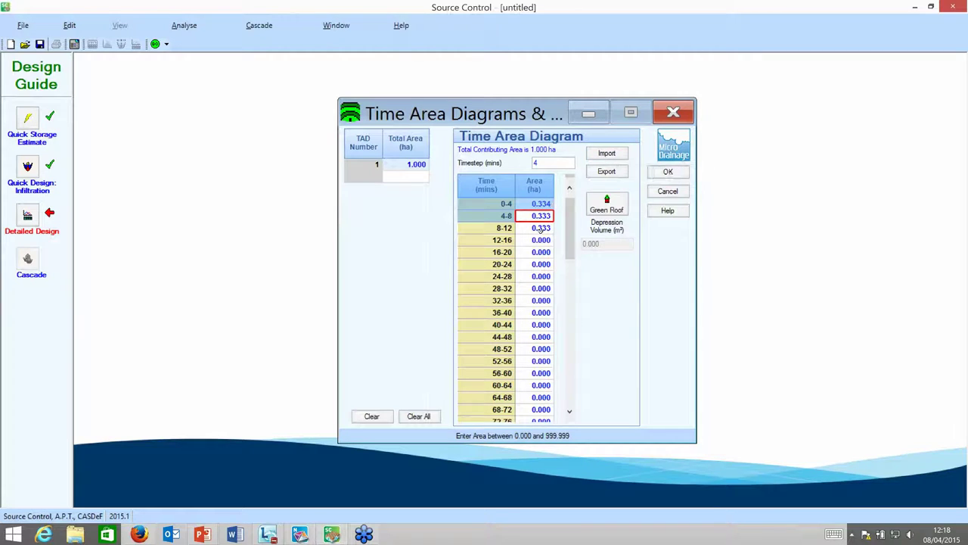
pyautogui.click(668, 172)
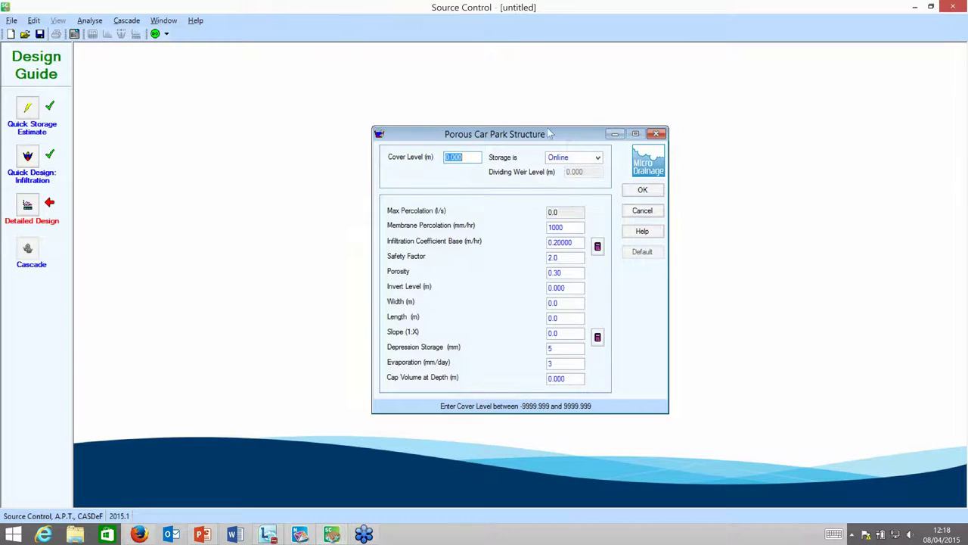
# - Set the porous car park to cover 100.600 m, invert 100.000 m, percolation 4000 mm/hr, 36 × 36 m
pyautogui.moveTo(579, 132); pyautogui.dragTo(352, 70)
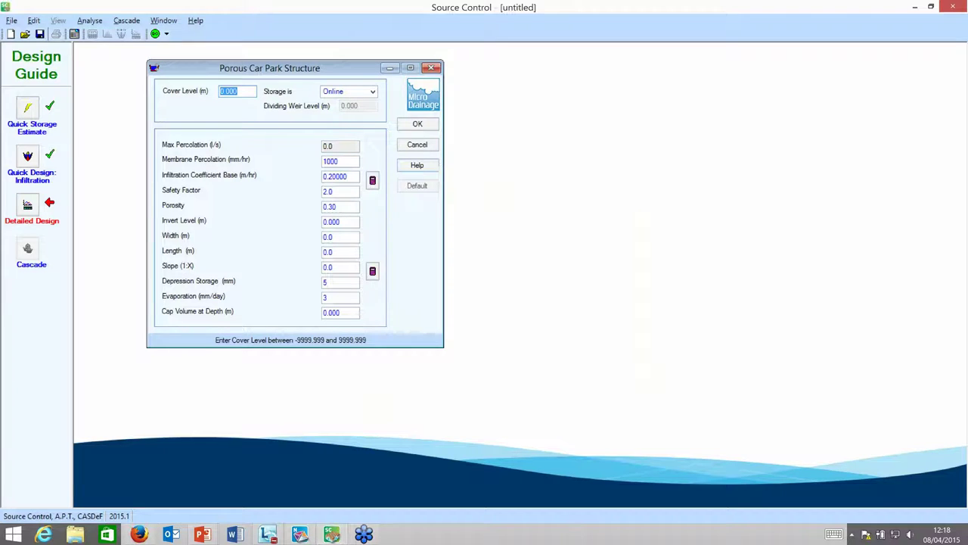
pyautogui.write('100.6')
pyautogui.doubleClick(353, 222)
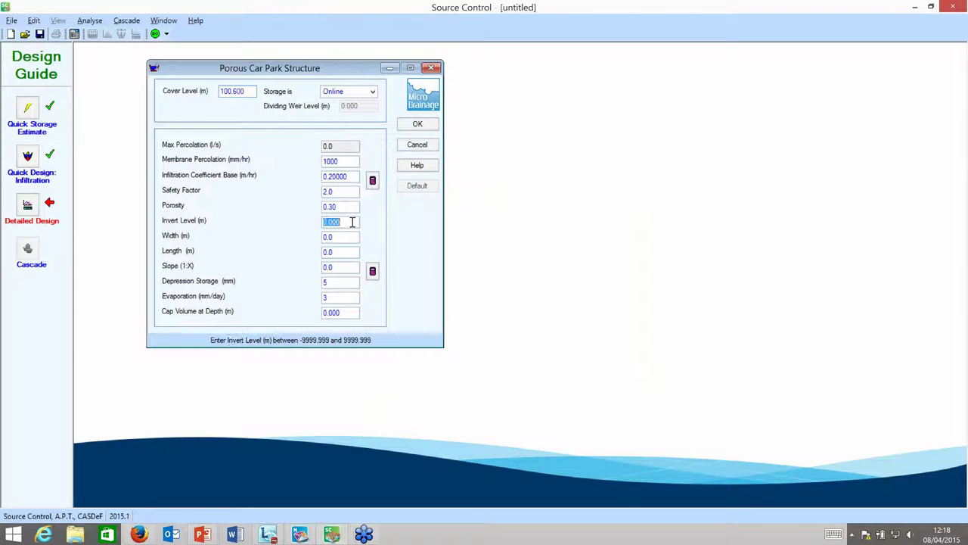
pyautogui.write('100')
pyautogui.doubleClick(343, 160)
pyautogui.write('400')
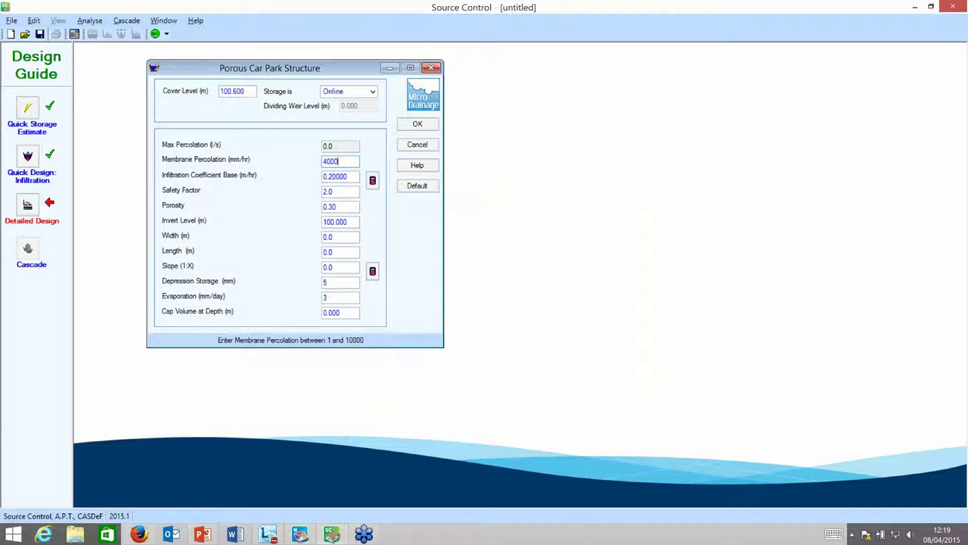
pyautogui.doubleClick(347, 237)
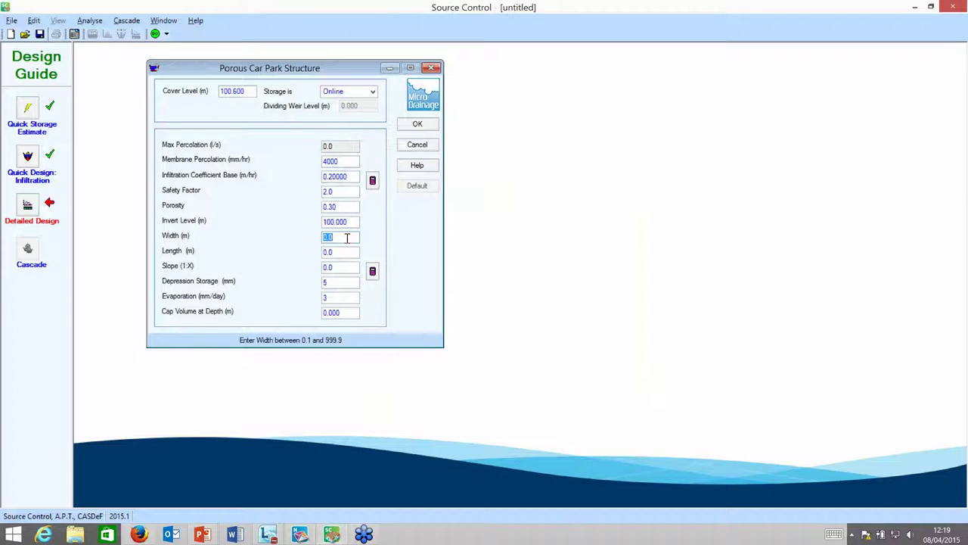
pyautogui.write('36')
pyautogui.doubleClick(344, 251)
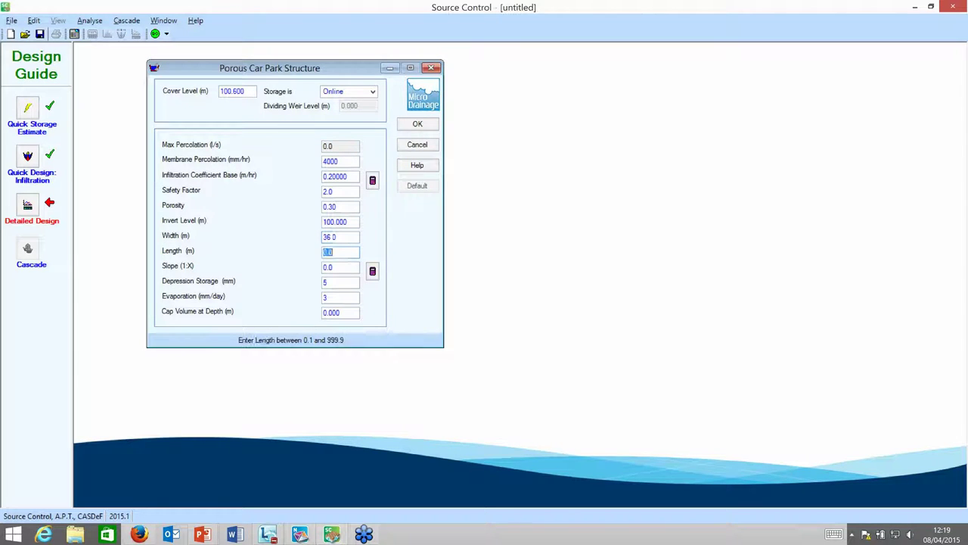
pyautogui.write('36')
pyautogui.click(423, 127)
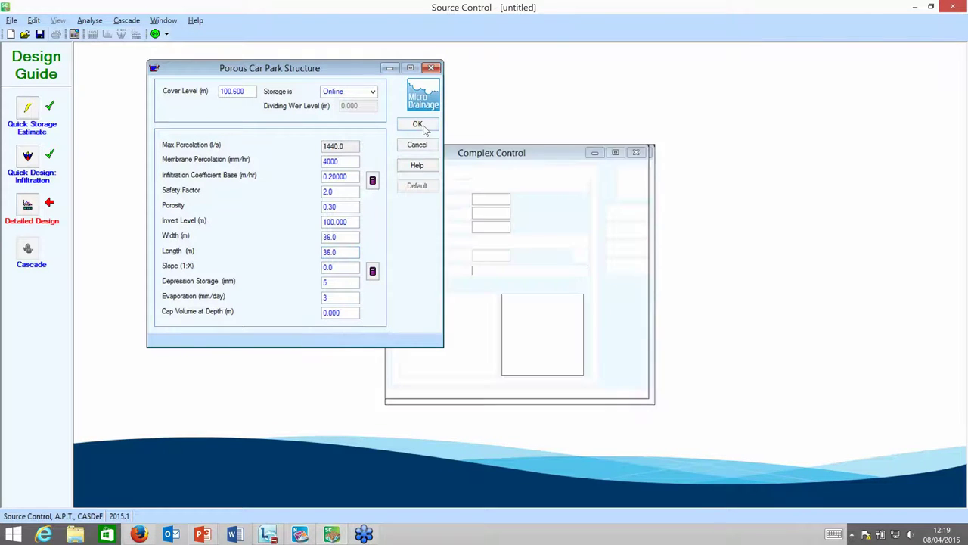
# - Set the Hydro-Brake range to foul/combined/SW, invert level 100.000 m and design head 0.400 m
pyautogui.moveTo(485, 156); pyautogui.dragTo(213, 61)
pyautogui.click(310, 91)
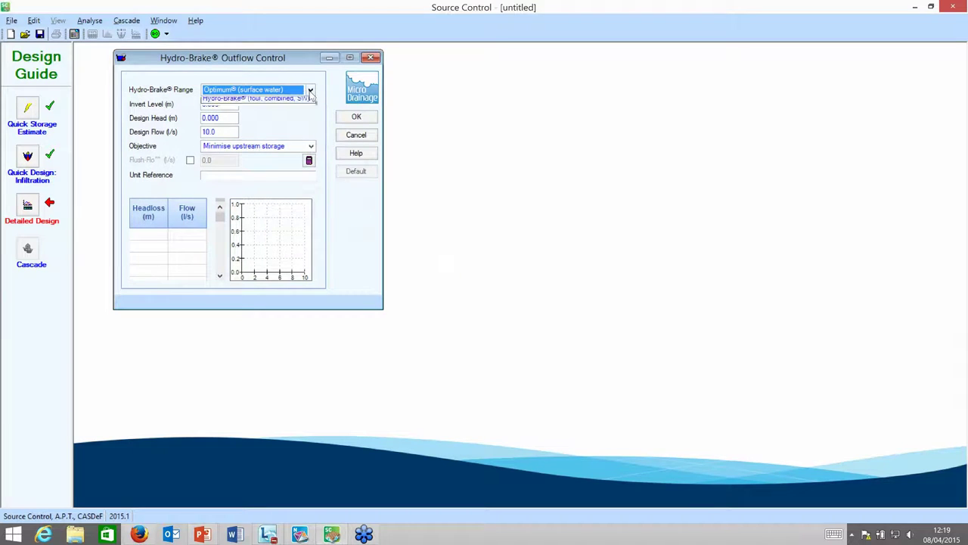
pyautogui.click(308, 112)
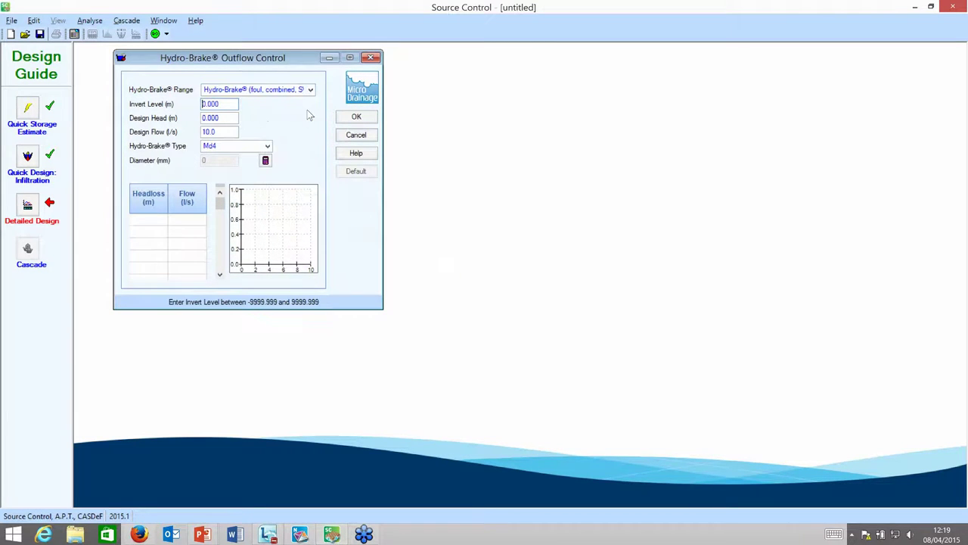
pyautogui.moveTo(229, 103); pyautogui.dragTo(182, 105)
pyautogui.write('100')
pyautogui.press('Tab')
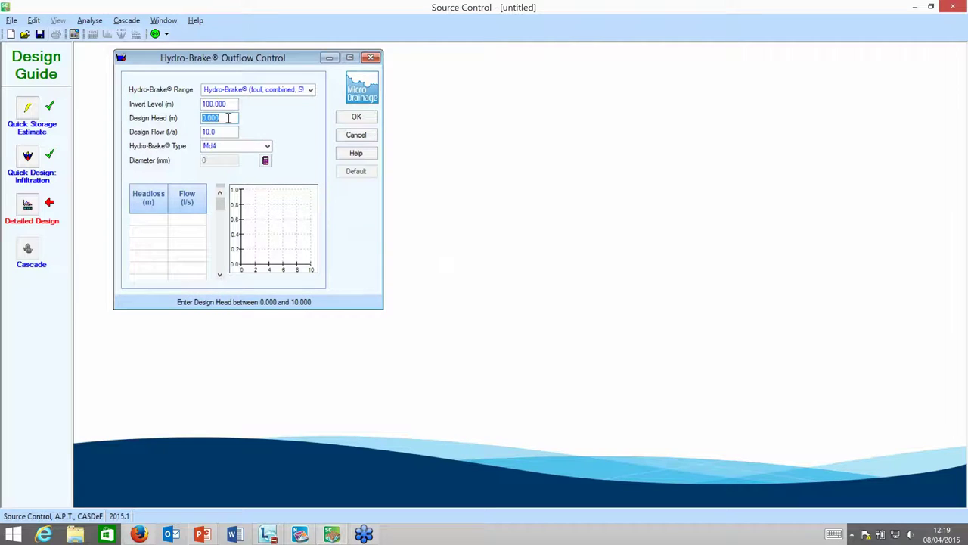
pyautogui.write('0.4')
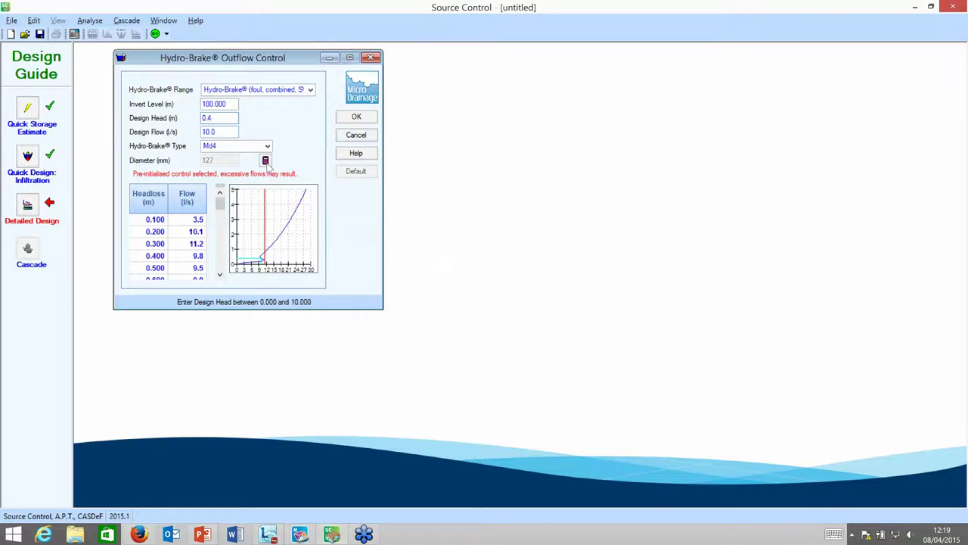
# - Pick the Md11 163 mm Hydro-Brake unit from the calculator and accept the outflow control
pyautogui.click(265, 161)
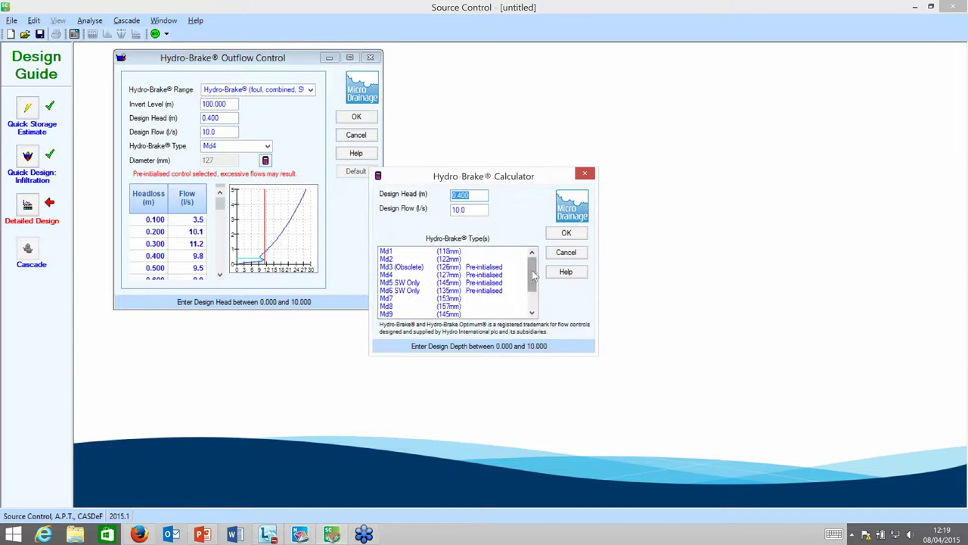
pyautogui.moveTo(533, 279); pyautogui.dragTo(533, 298)
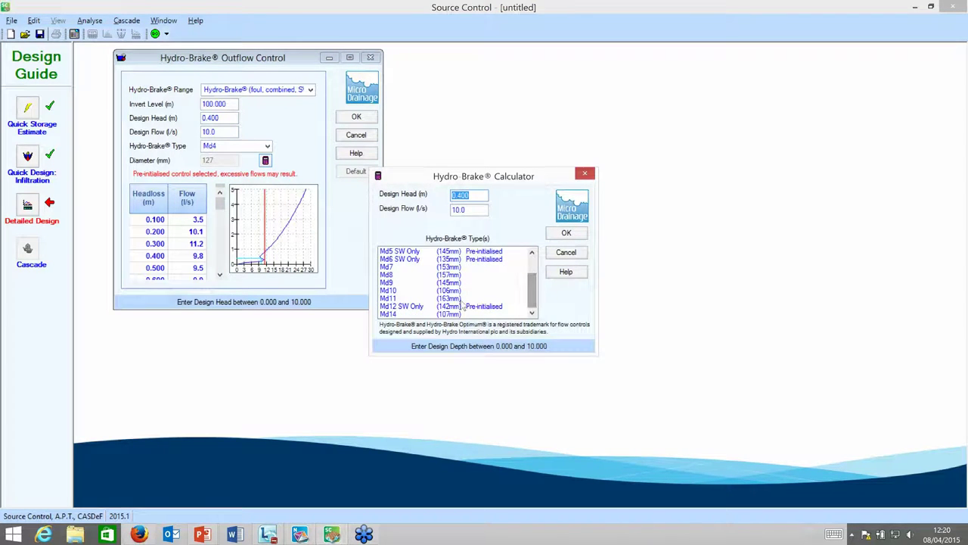
pyautogui.click(497, 298)
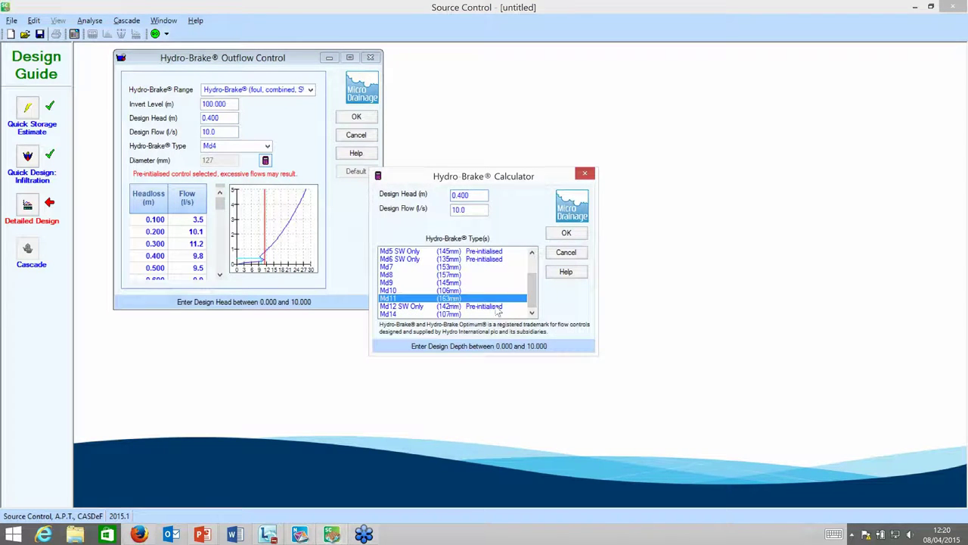
pyautogui.click(566, 233)
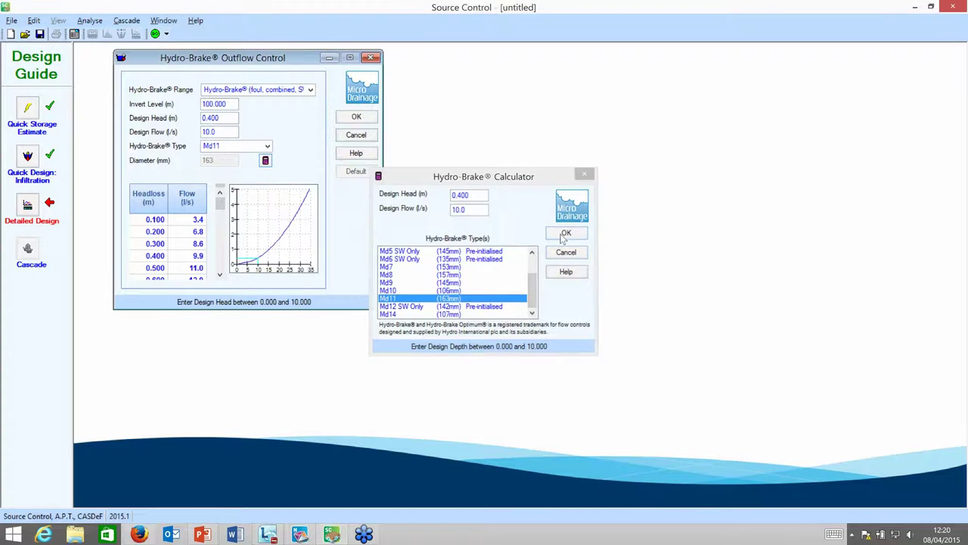
pyautogui.click(353, 121)
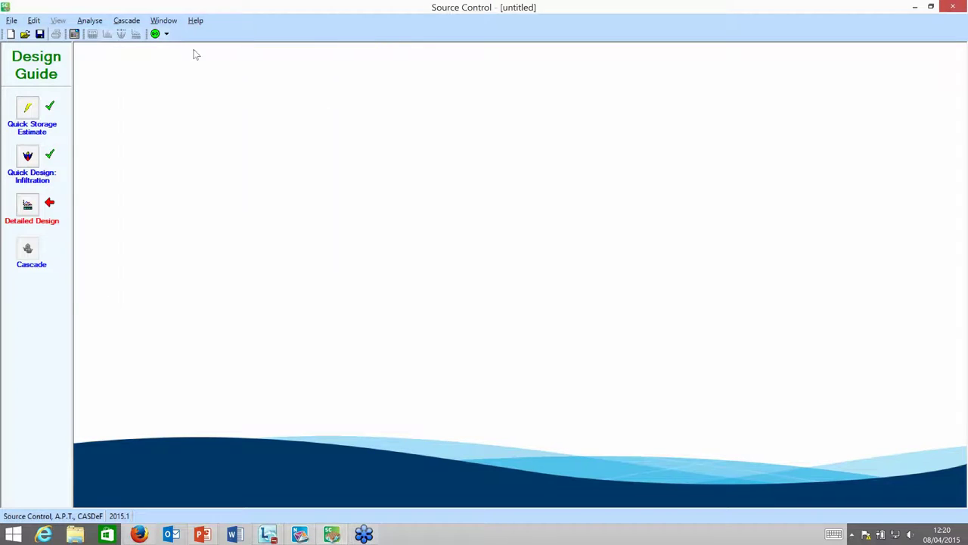
# - Analyse the design and save the 30-year results over Porous Car Park (1ha).srcx
pyautogui.click(156, 39)
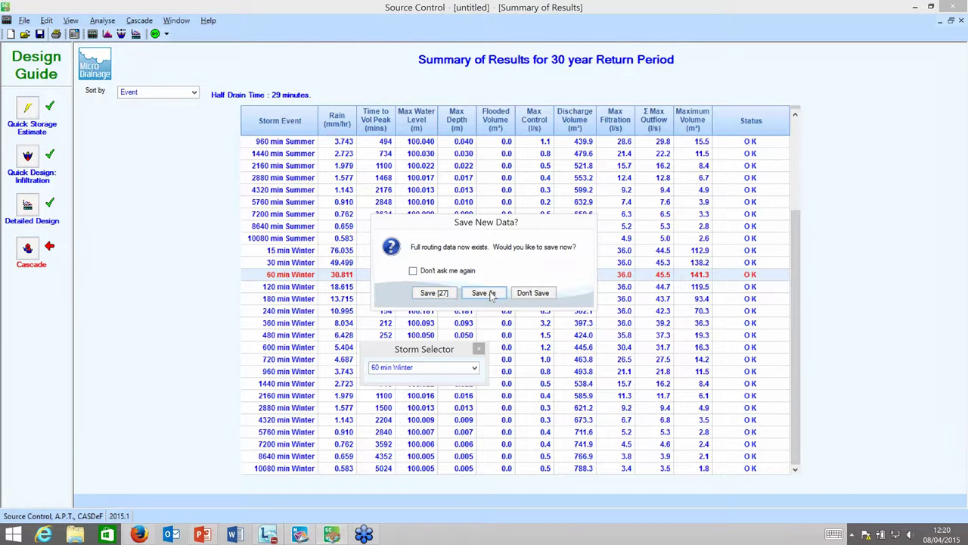
pyautogui.click(484, 293)
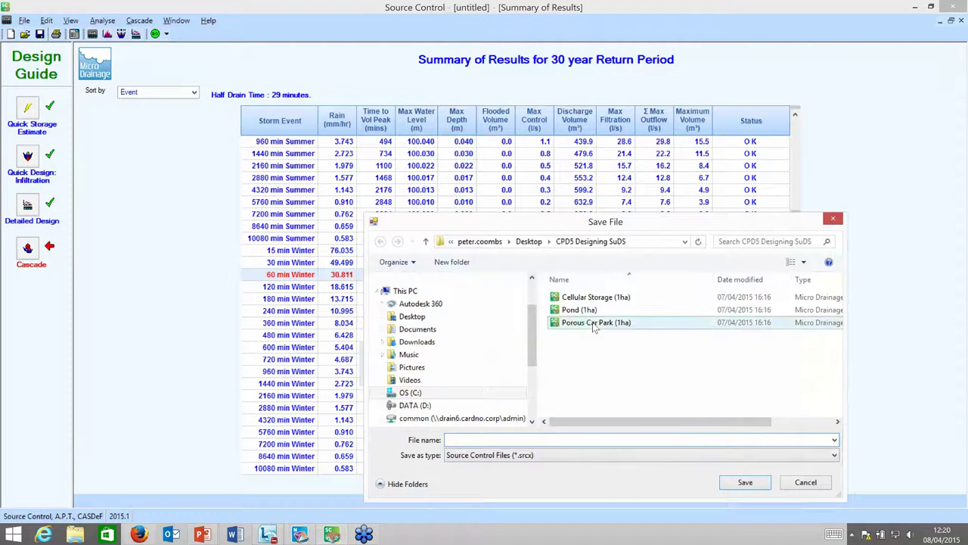
pyautogui.click(595, 323)
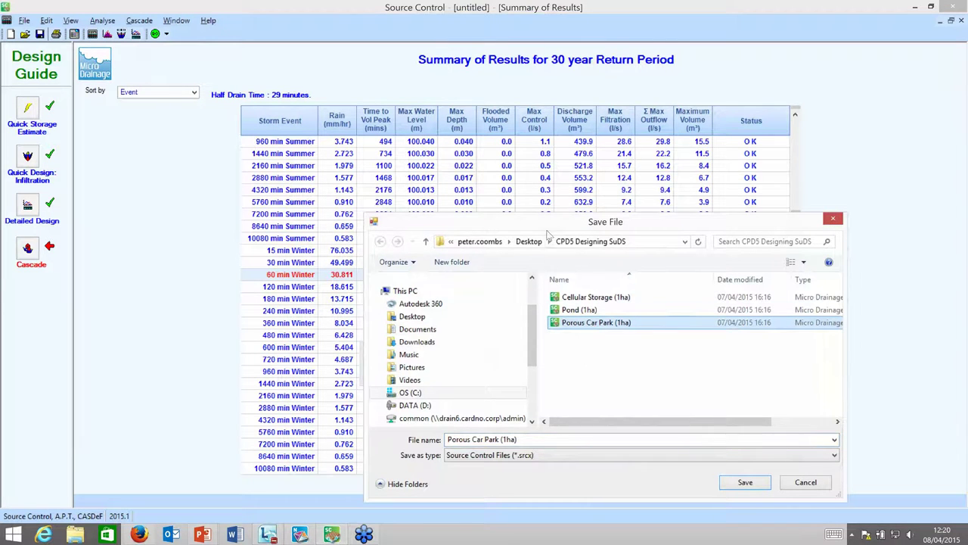
pyautogui.moveTo(547, 226); pyautogui.dragTo(345, 245)
pyautogui.click(544, 502)
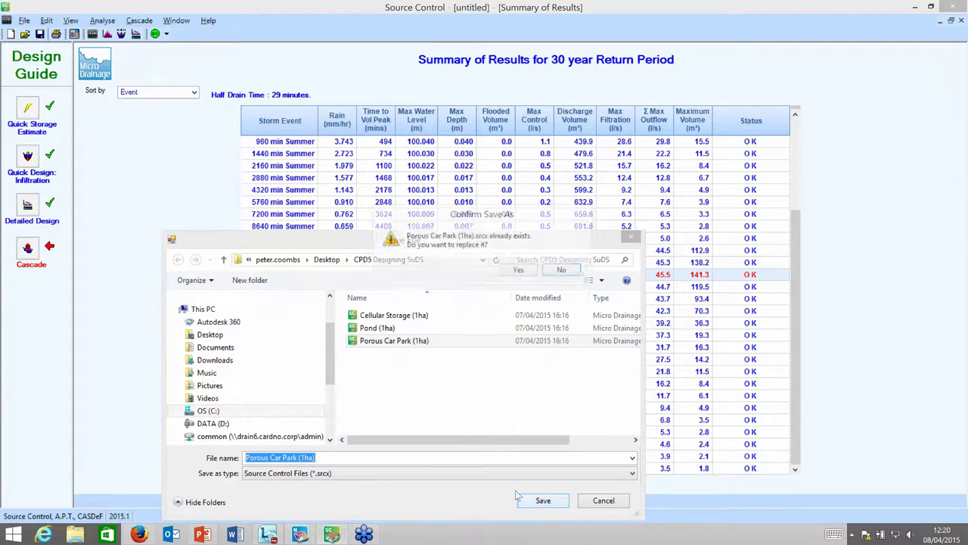
pyautogui.click(519, 272)
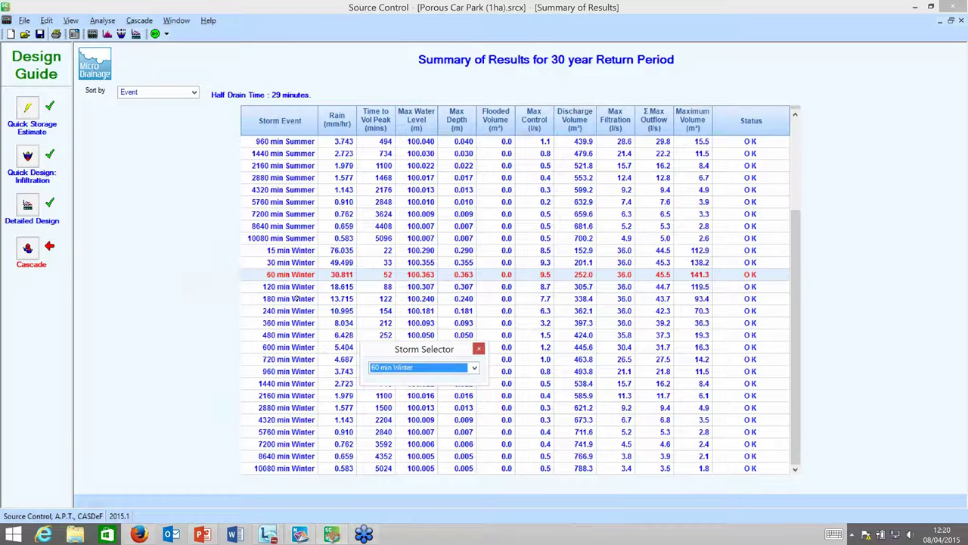
pyautogui.moveTo(405, 357); pyautogui.dragTo(286, 297)
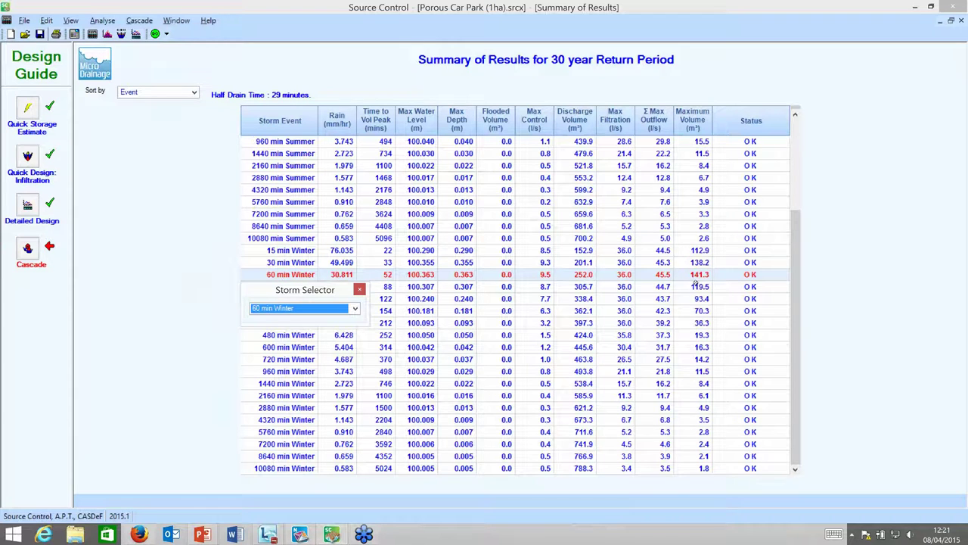
# - Switch the infiltration quick design to Cellular Storage with default 0.95 porosity and analyse it
pyautogui.click(34, 173)
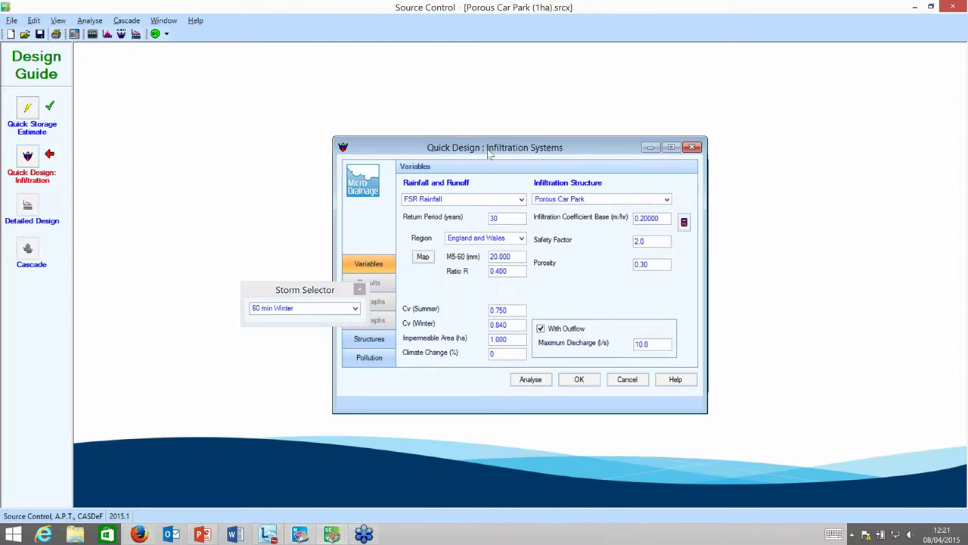
pyautogui.click(666, 199)
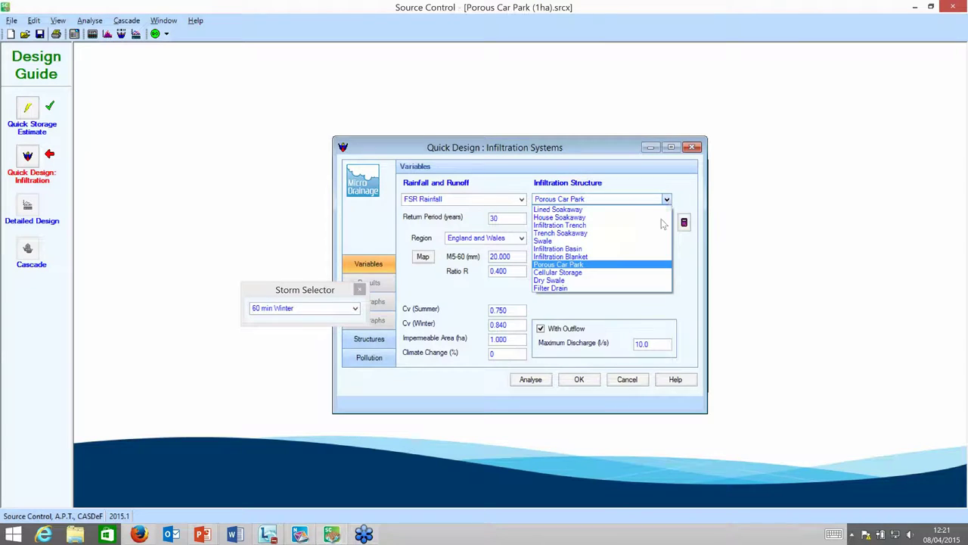
pyautogui.click(640, 272)
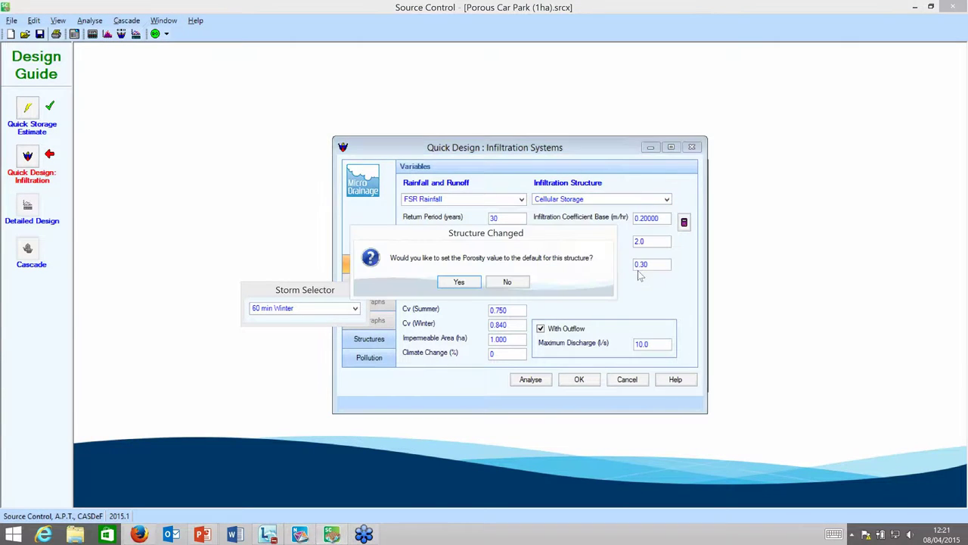
pyautogui.click(459, 282)
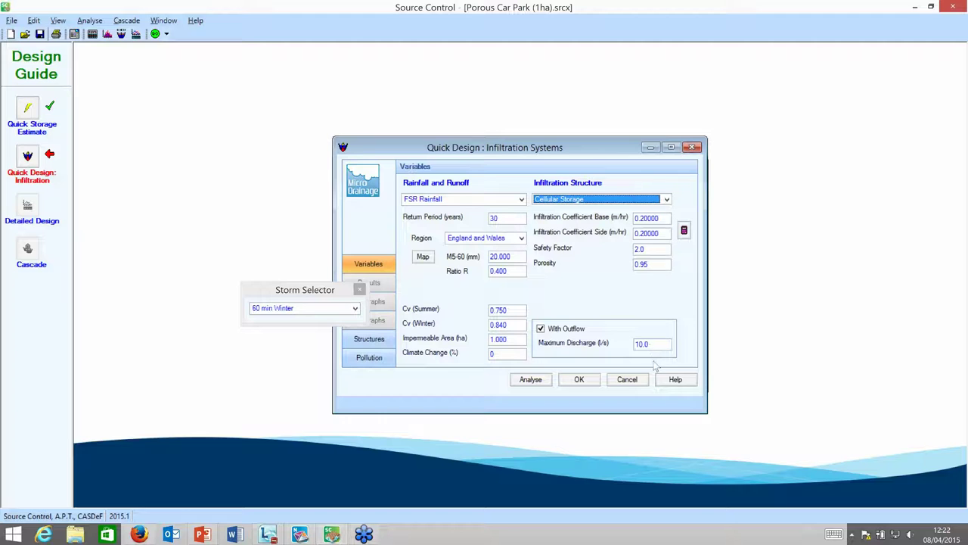
pyautogui.click(540, 384)
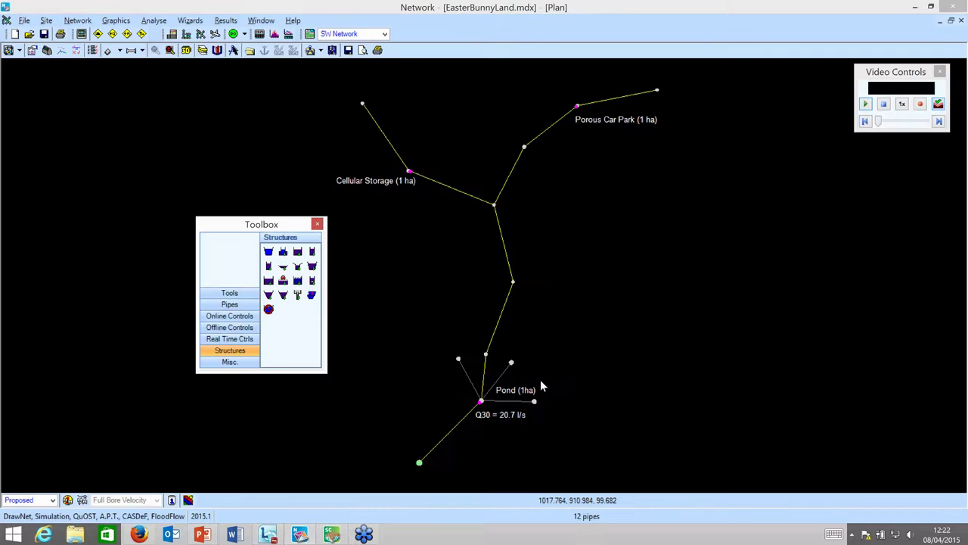
# - Review the enlarged cellular storage quick design results, close the Storm Selector and accept them
pyautogui.click(325, 535)
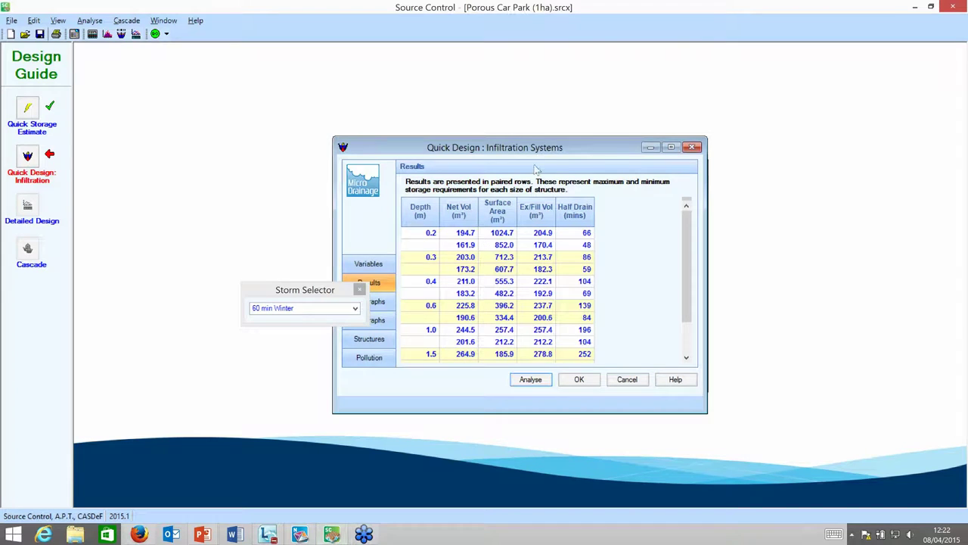
pyautogui.moveTo(553, 138); pyautogui.dragTo(563, 43)
pyautogui.click(360, 289)
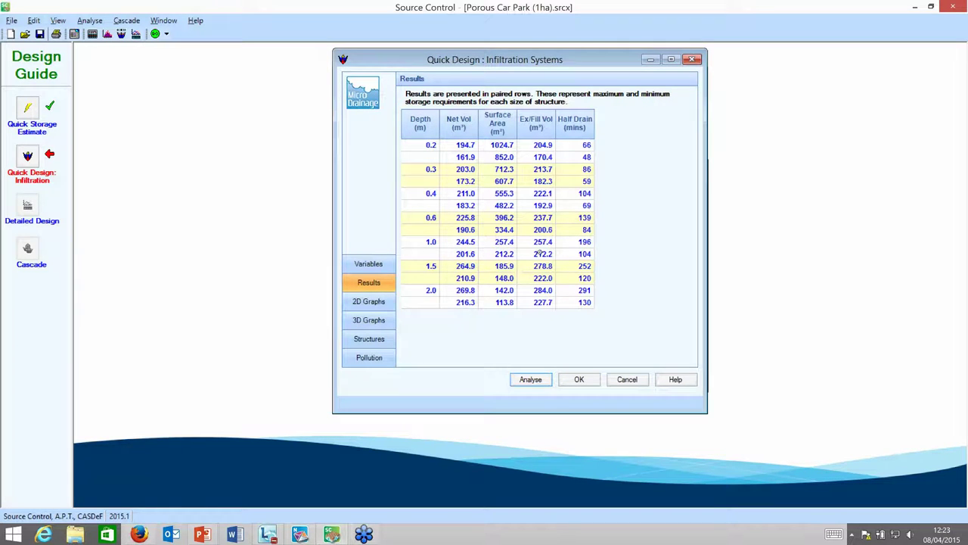
pyautogui.click(578, 380)
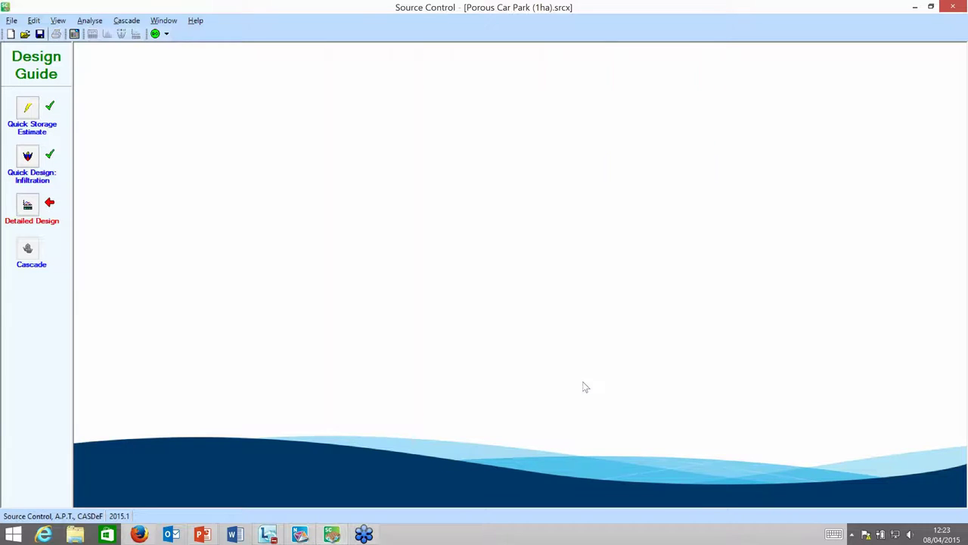
# - Start a new detailed design with default variables and a 0.334 ha 0-4 minute time-area
pyautogui.click(51, 221)
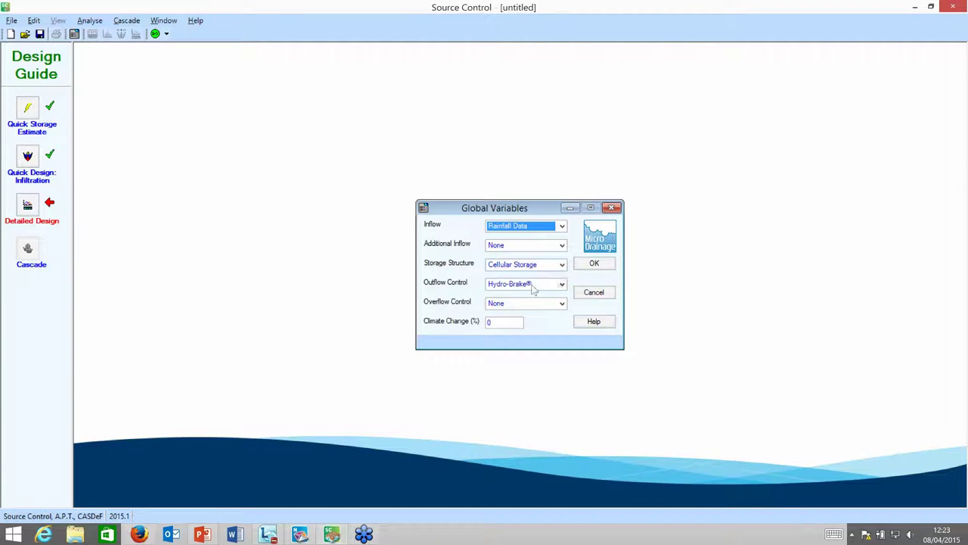
pyautogui.click(594, 268)
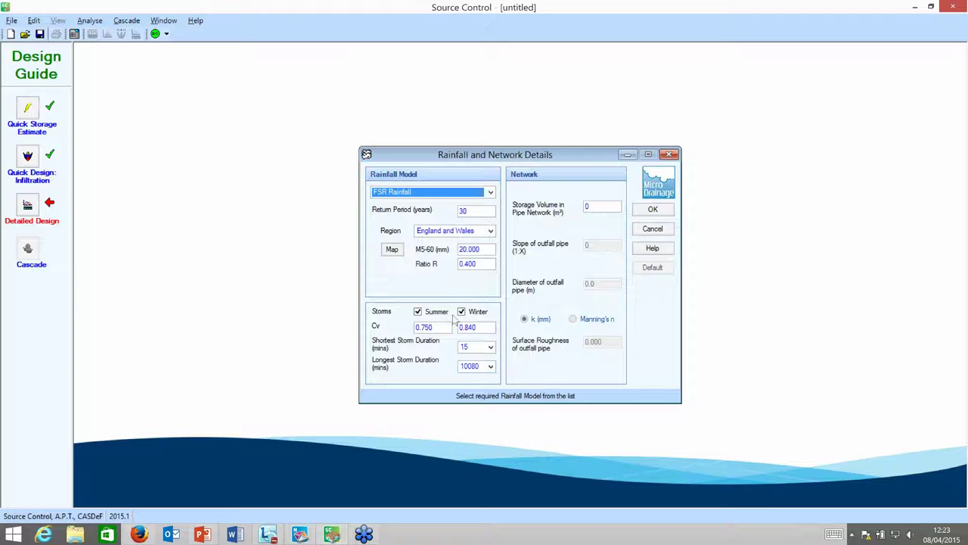
pyautogui.click(654, 210)
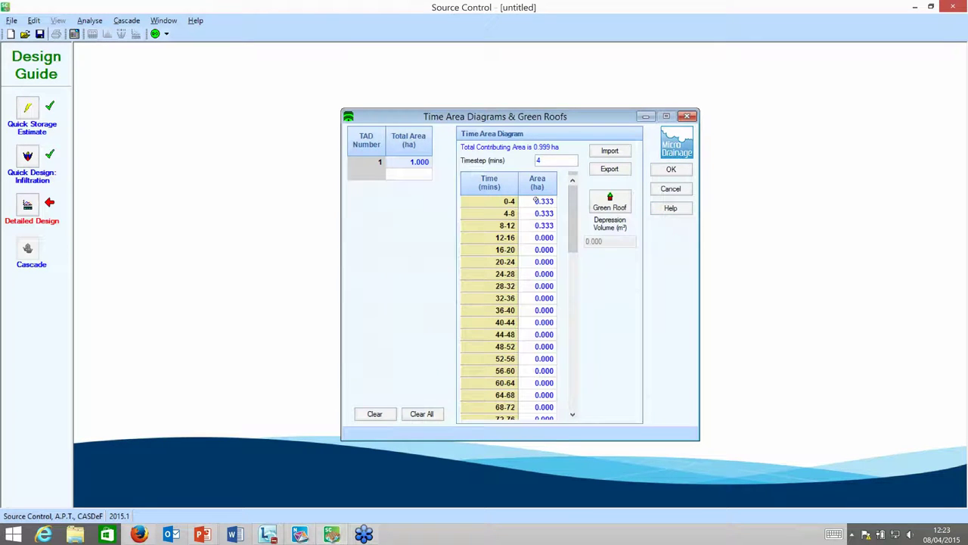
pyautogui.write('0.334')
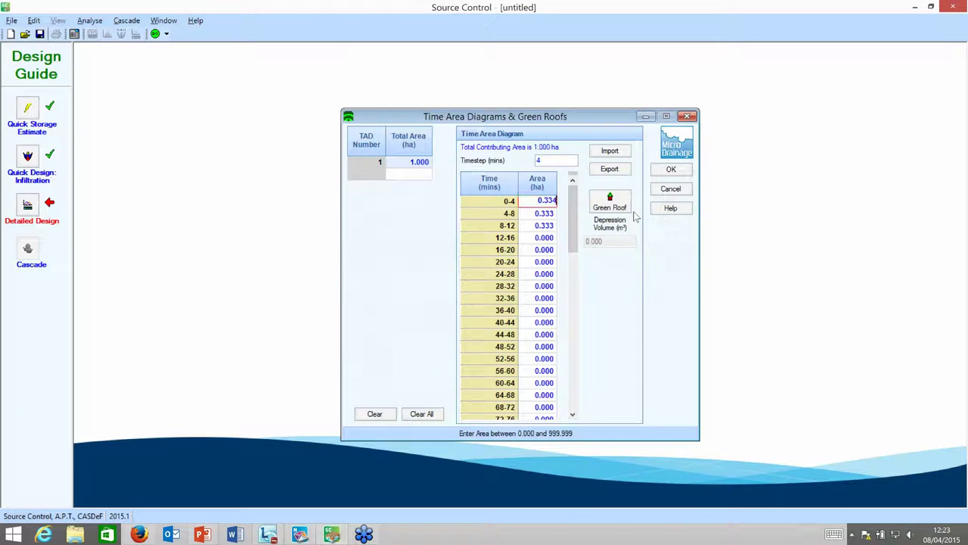
pyautogui.click(531, 251)
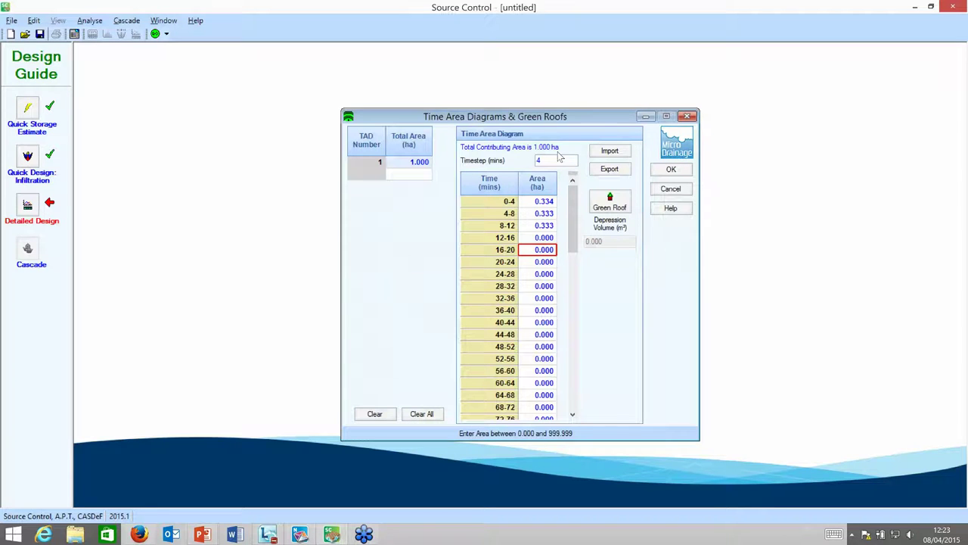
pyautogui.click(671, 170)
pyautogui.moveTo(569, 119); pyautogui.dragTo(347, 72)
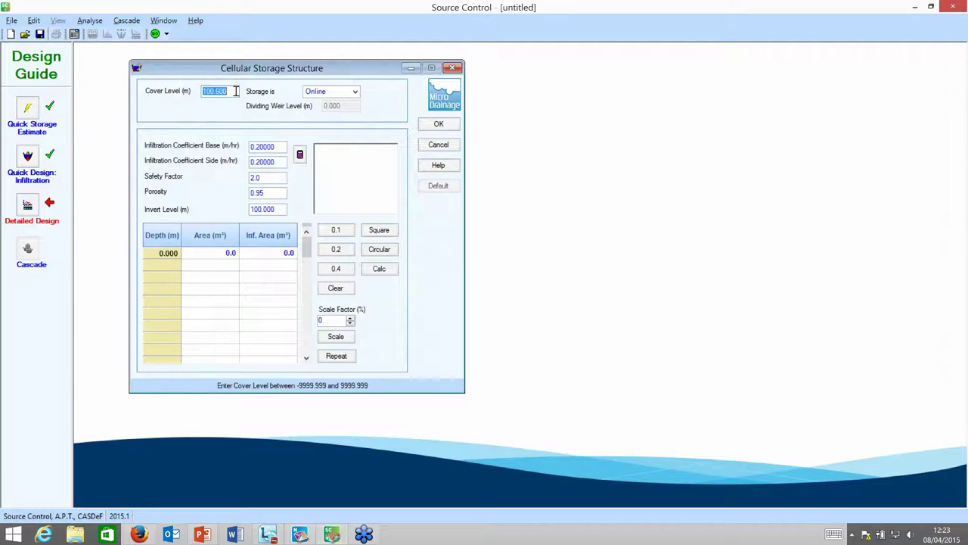
# - Enter cover level 101.500 m and depths 1.000 and 1.500 m below 0.000 in the table
pyautogui.write('101.5')
pyautogui.click(157, 264)
pyautogui.write('1')
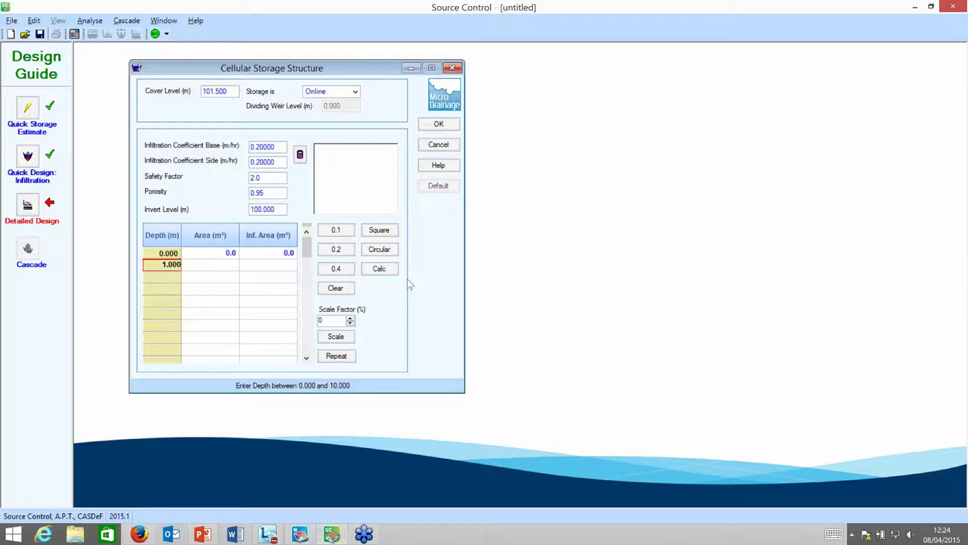
pyautogui.press('Return')
pyautogui.write('1.500')
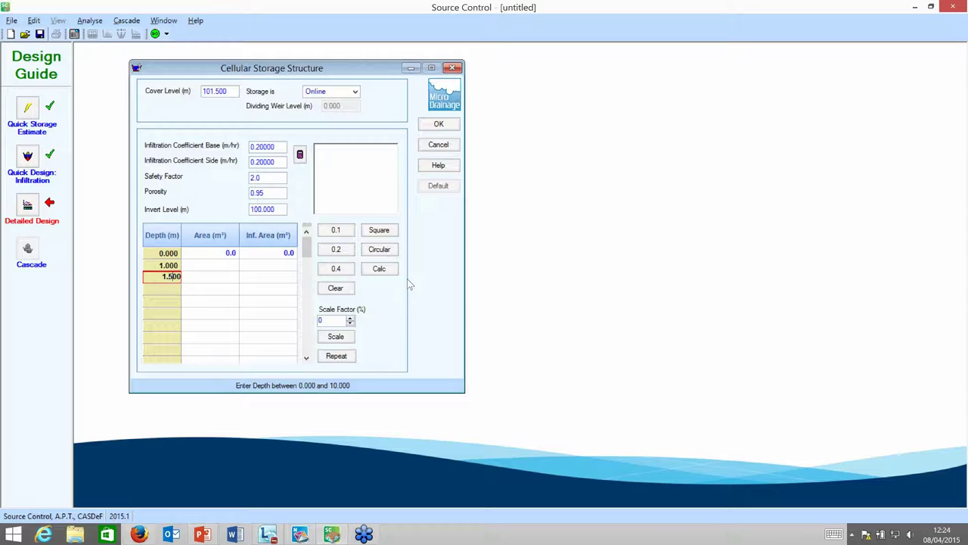
pyautogui.click(207, 290)
pyautogui.click(216, 251)
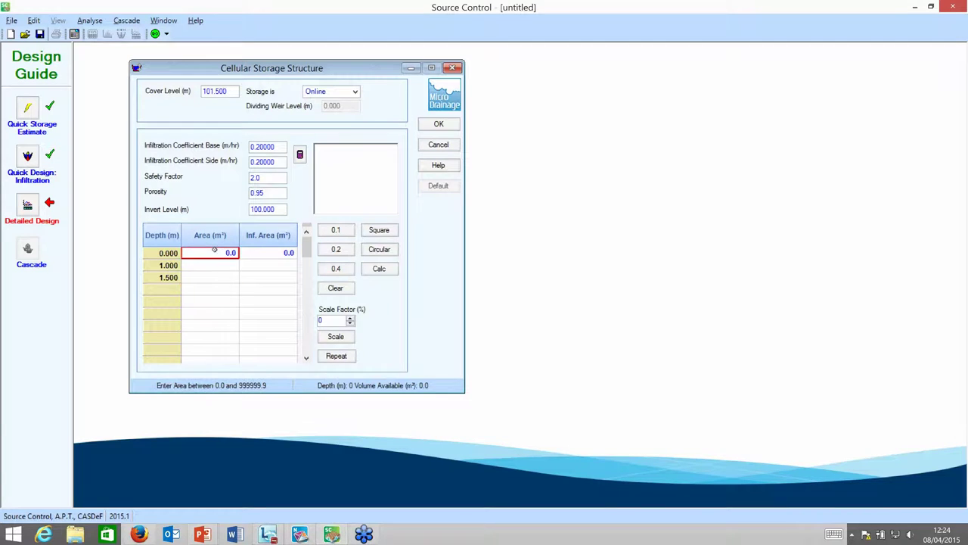
# - Fill the storage area column with 256 m² using the crate calculator at 16 × 16 × 1 m
pyautogui.click(386, 274)
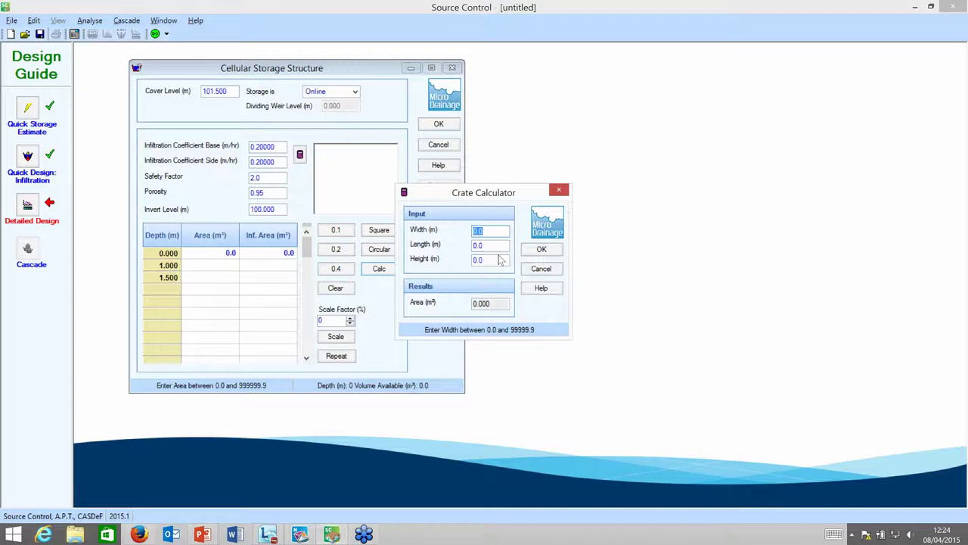
pyautogui.write('16')
pyautogui.click(490, 247)
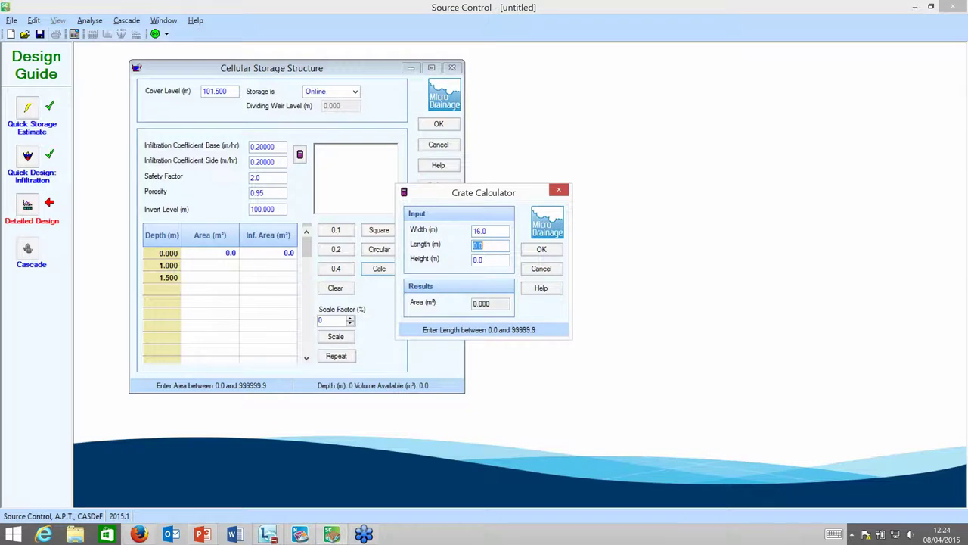
pyautogui.write('16')
pyautogui.click(488, 261)
pyautogui.write('1')
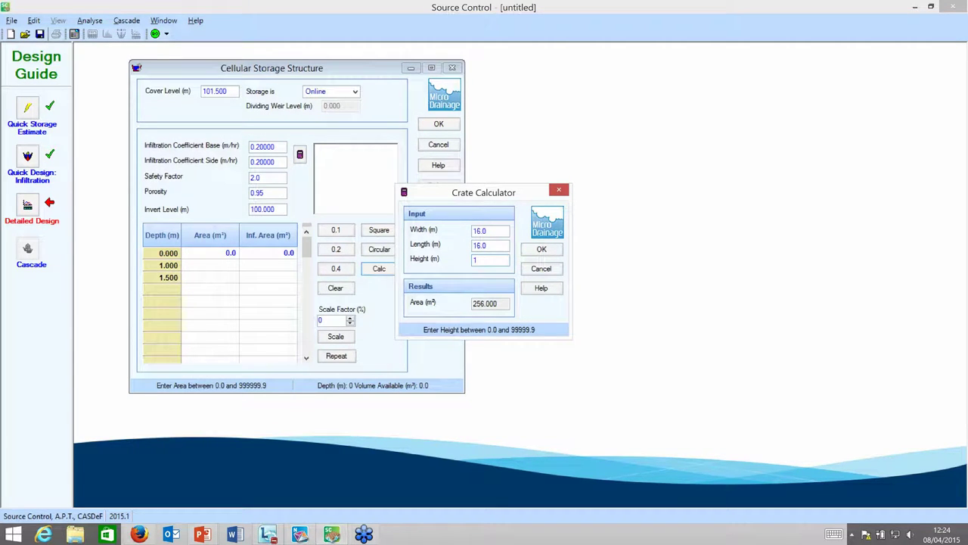
pyautogui.click(542, 251)
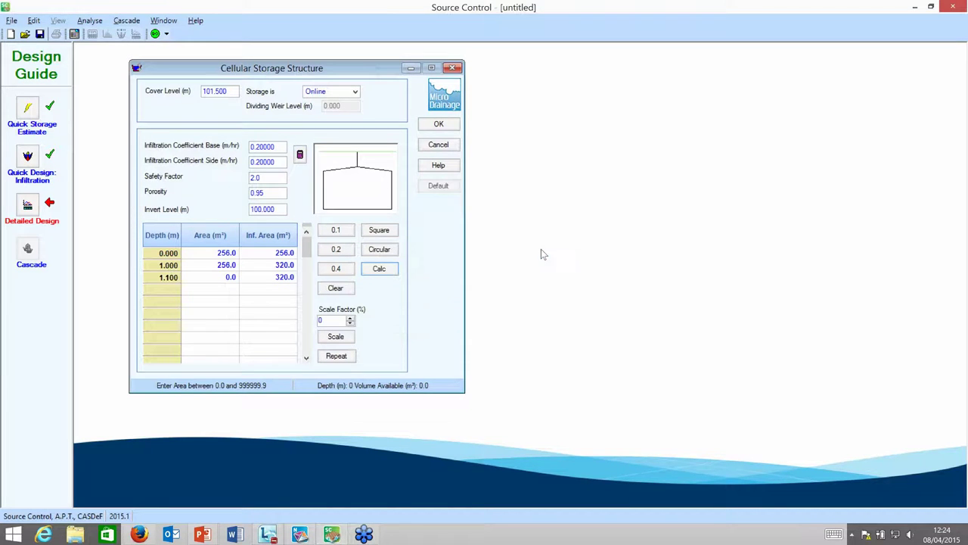
pyautogui.click(219, 252)
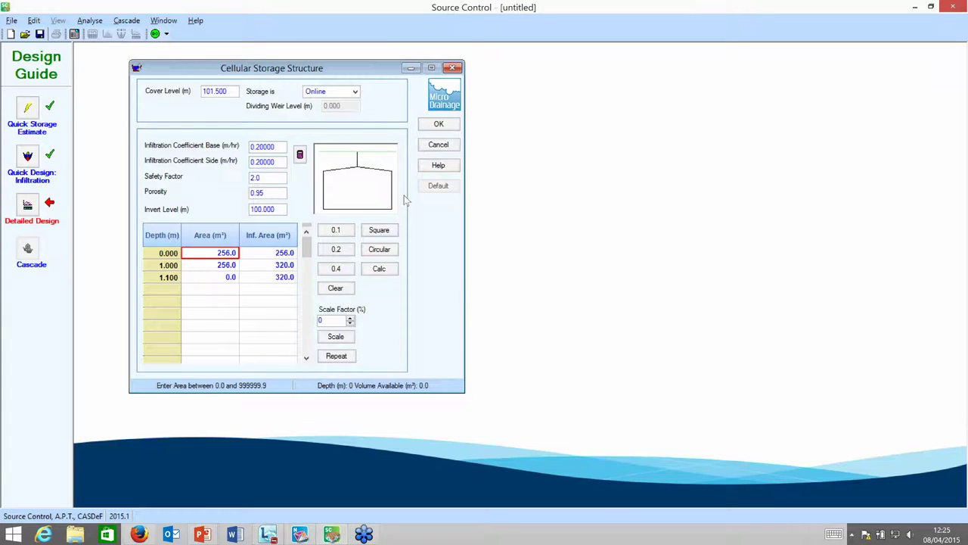
# - Change the top depth to 1.001 m with 0.0 m² area and accept the cellular storage
pyautogui.click(168, 277)
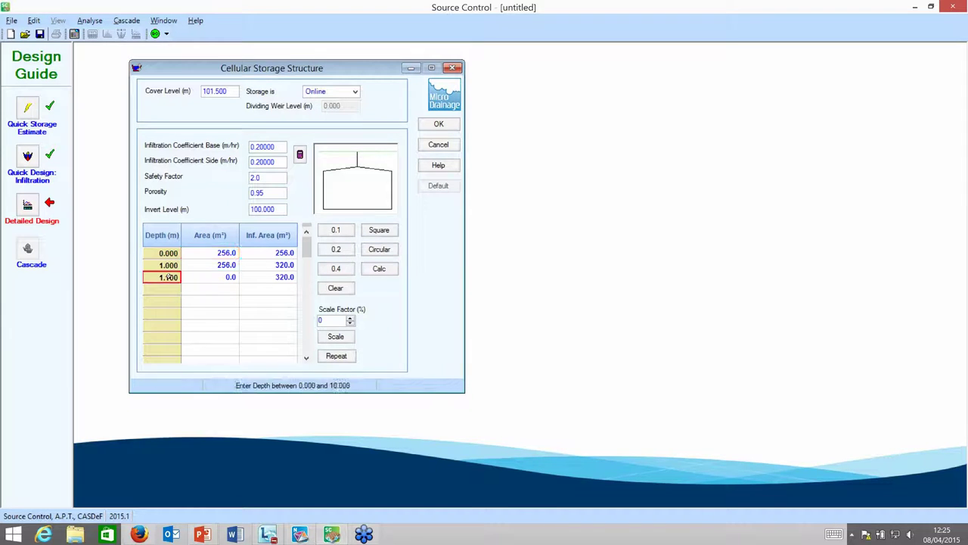
pyautogui.write('1')
pyautogui.press('Return')
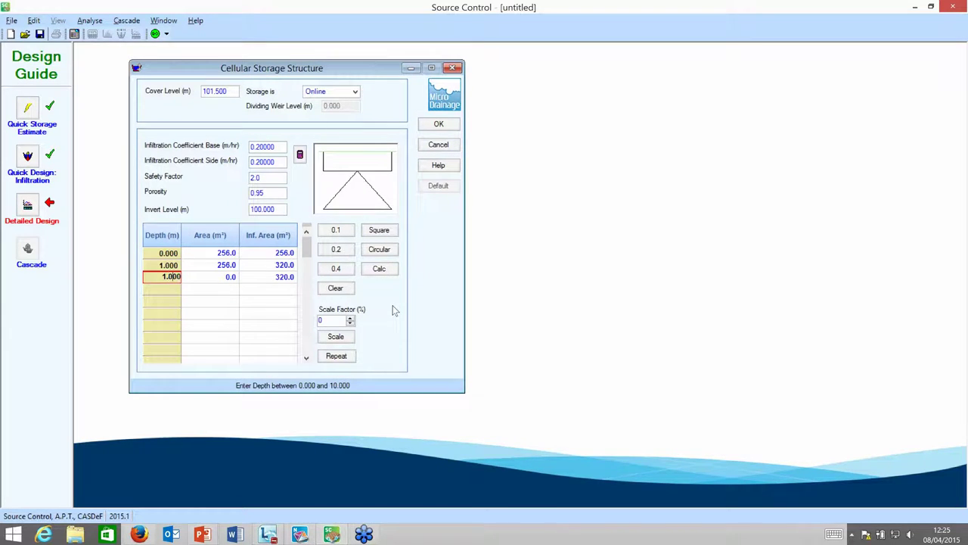
pyautogui.write('1')
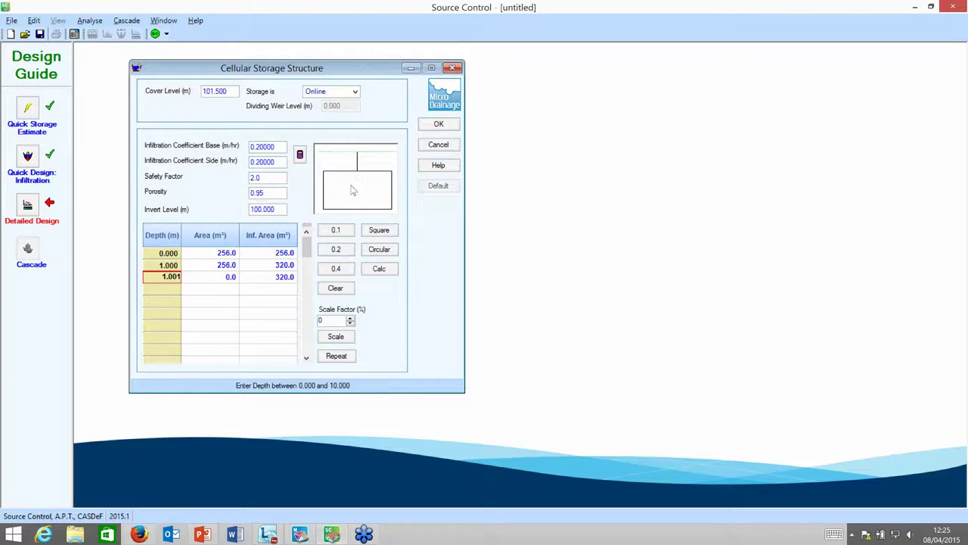
pyautogui.click(217, 279)
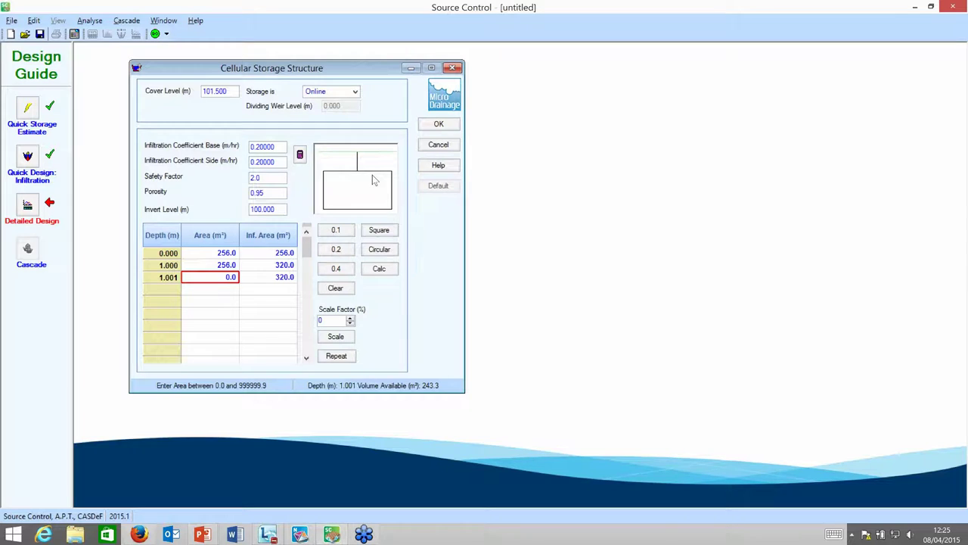
pyautogui.click(440, 126)
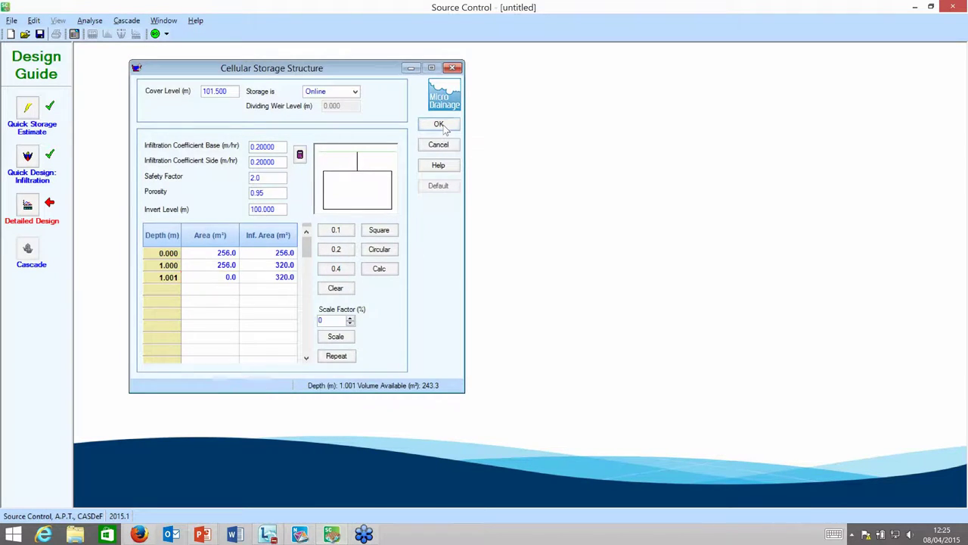
# - Set the Hydro-Brake design head to 1.000 m, select an Md6 SW Only unit and accept
pyautogui.moveTo(503, 156); pyautogui.dragTo(277, 67)
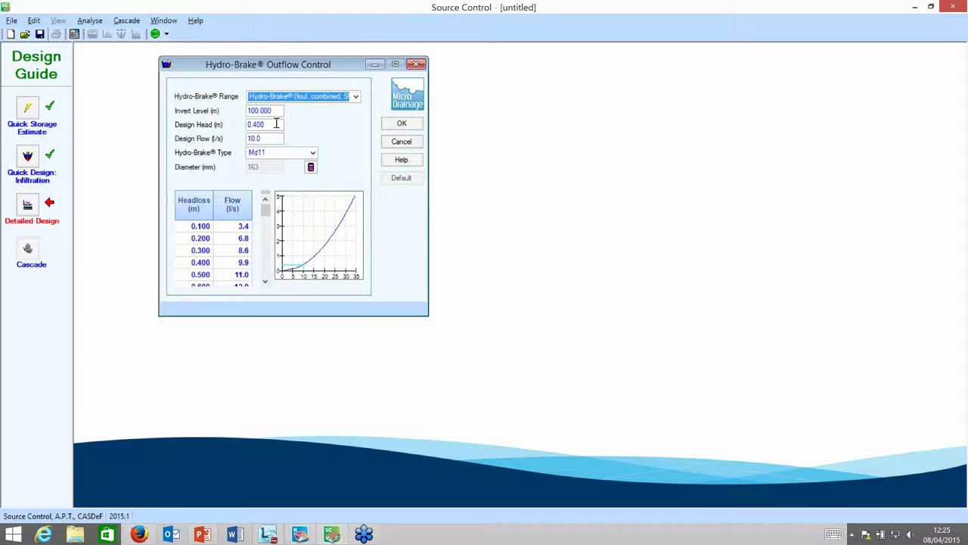
pyautogui.click(277, 124)
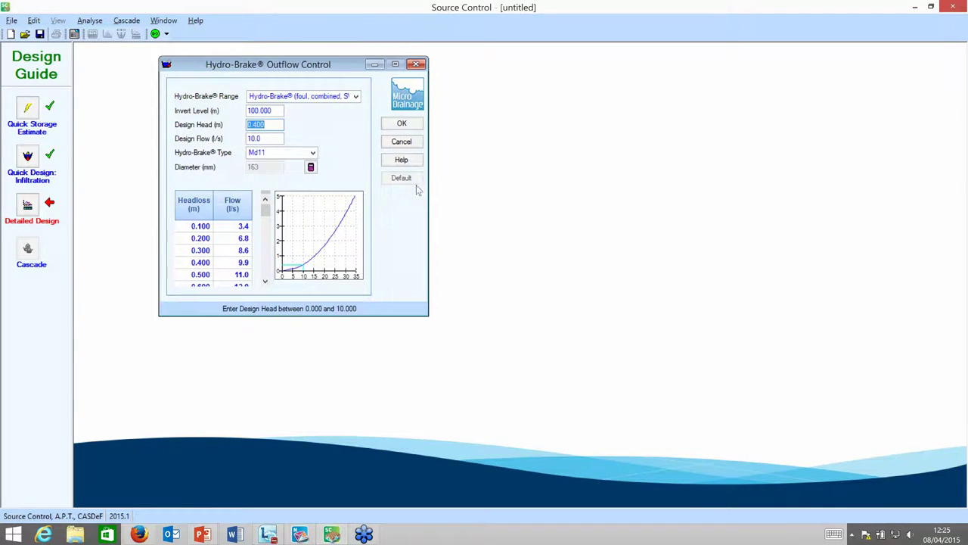
pyautogui.write('1')
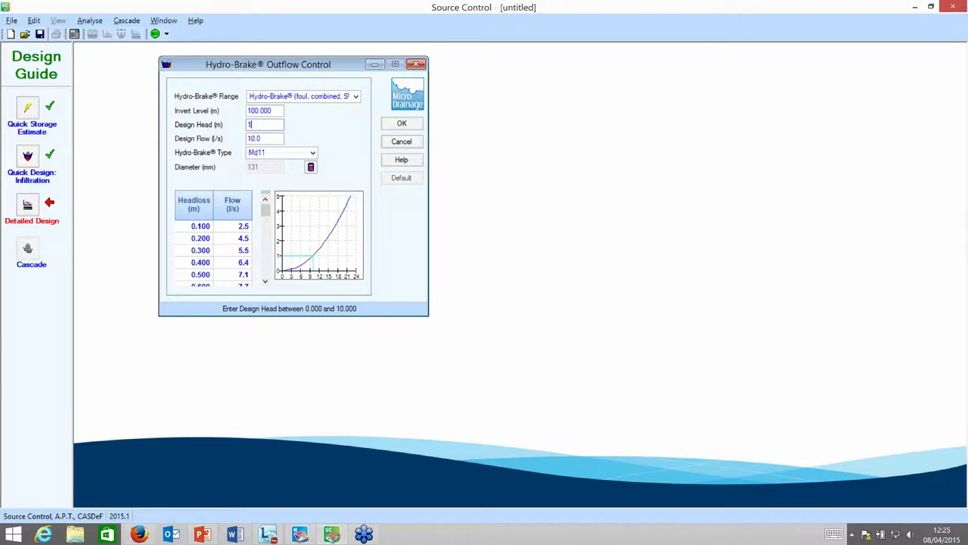
pyautogui.click(311, 168)
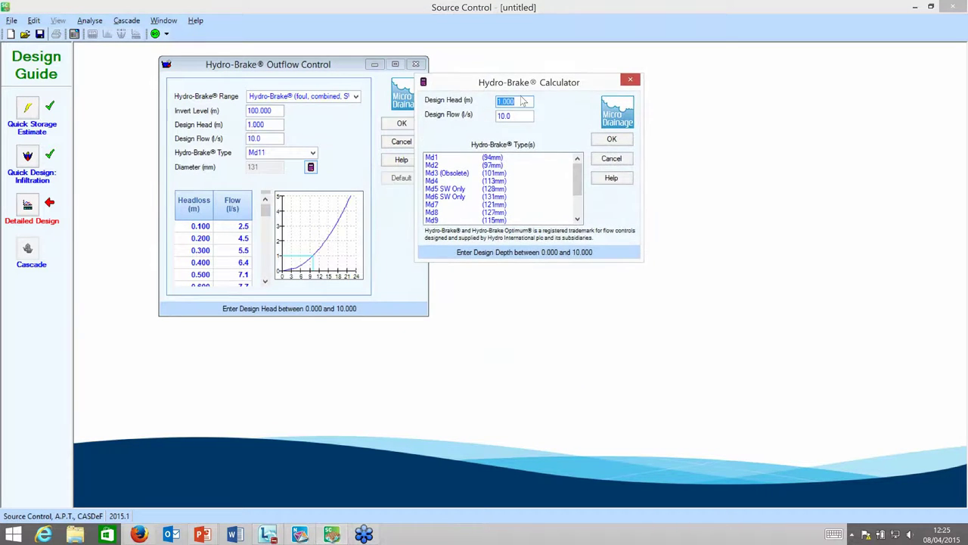
pyautogui.click(491, 198)
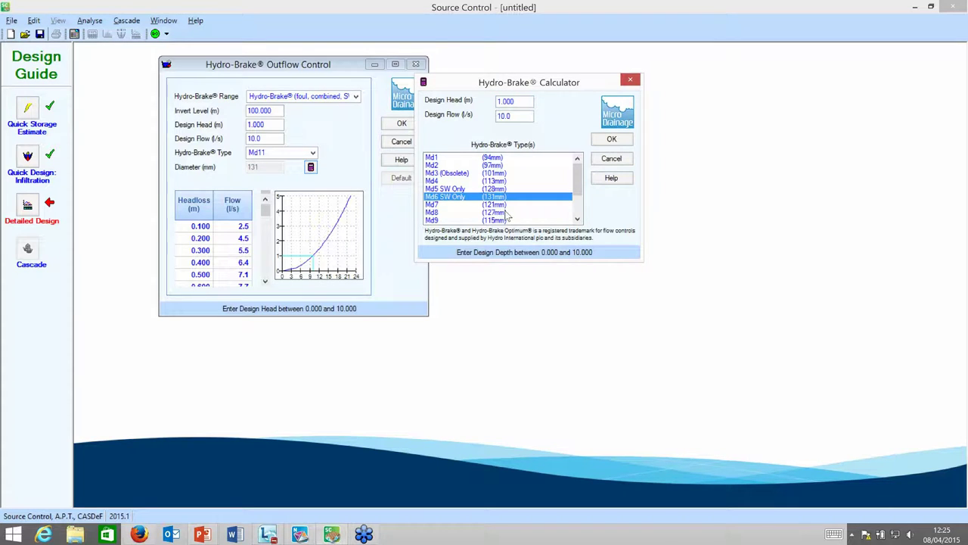
pyautogui.click(626, 144)
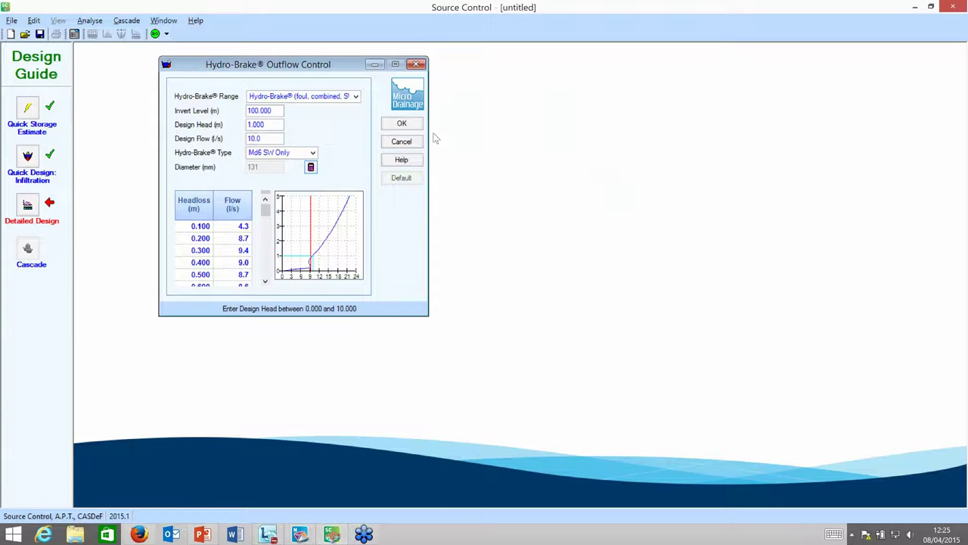
pyautogui.click(404, 125)
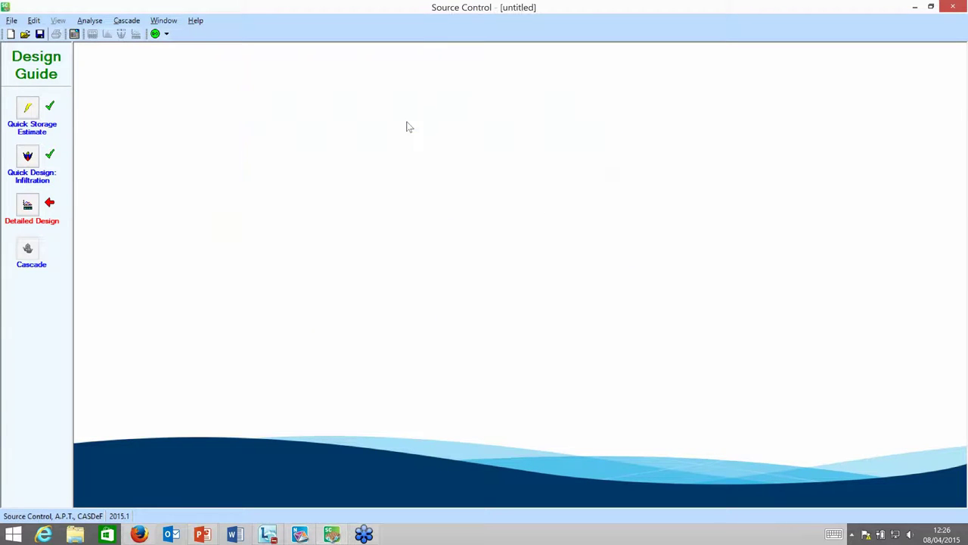
# - Analyse the cellular storage design and save it over Cellular Storage (1ha).srcx
pyautogui.click(156, 35)
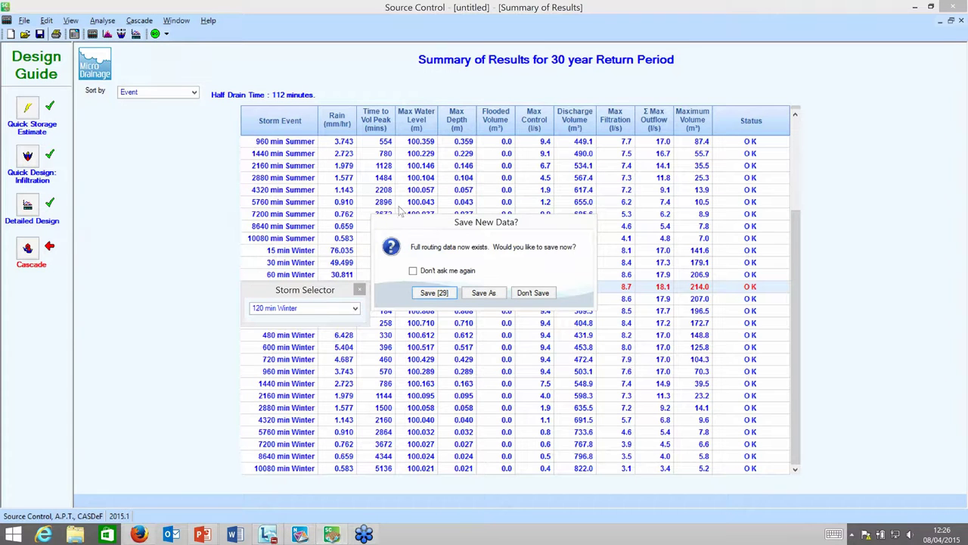
pyautogui.click(483, 293)
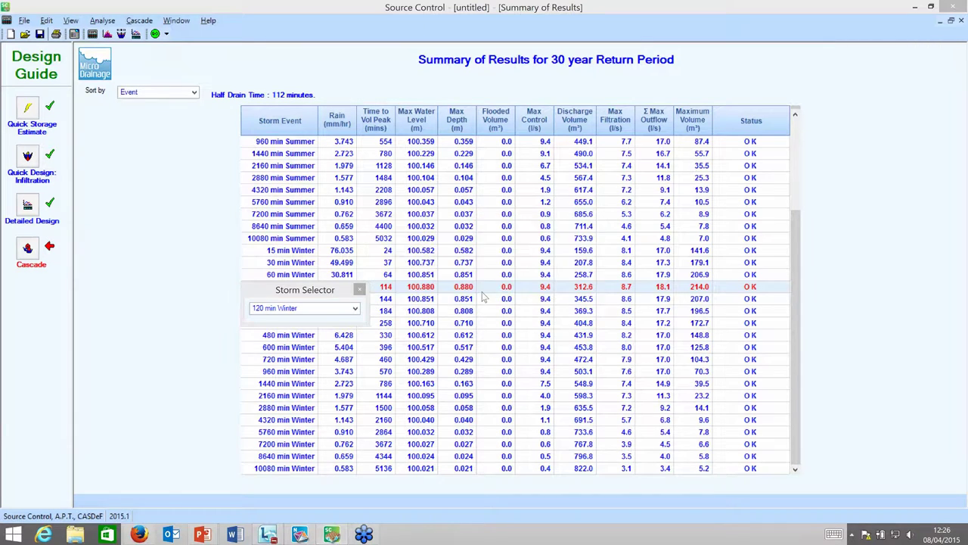
pyautogui.click(477, 299)
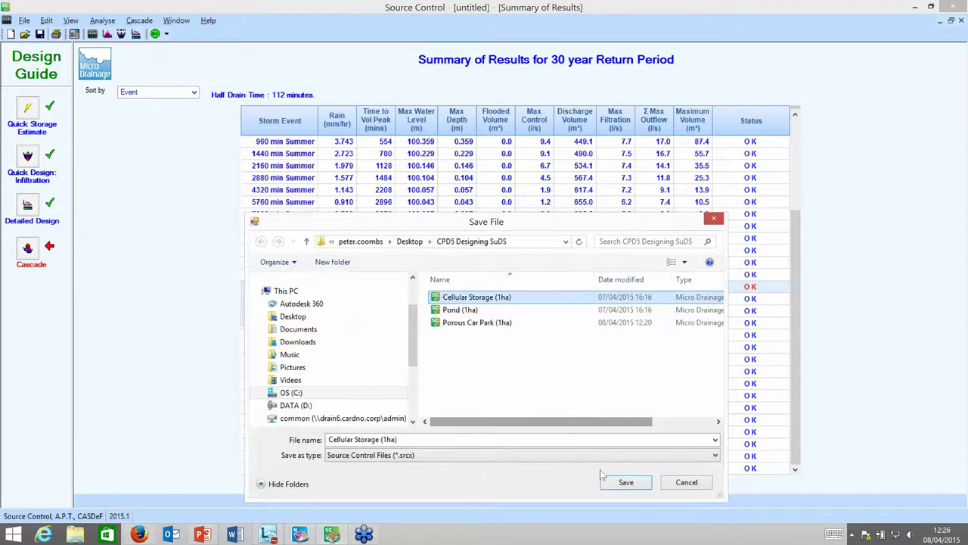
pyautogui.click(634, 486)
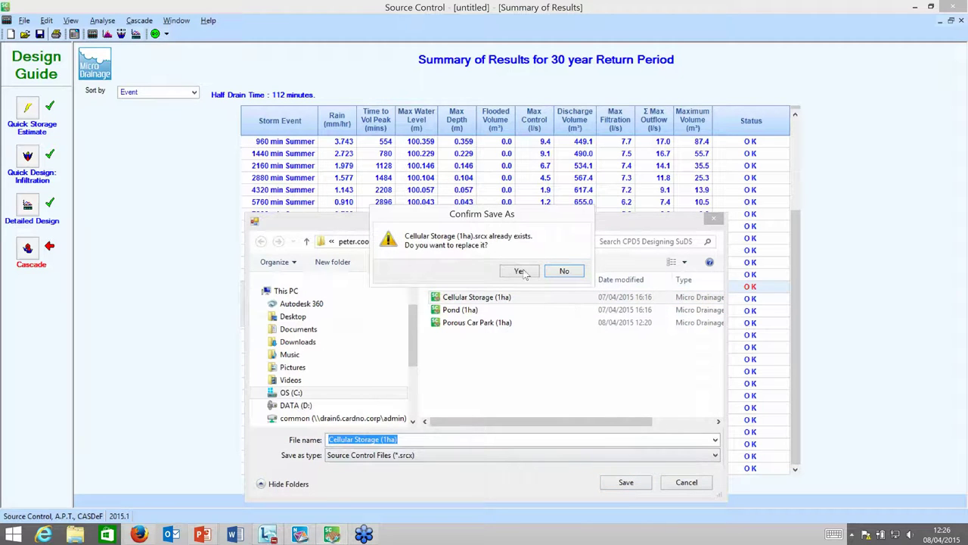
pyautogui.click(522, 272)
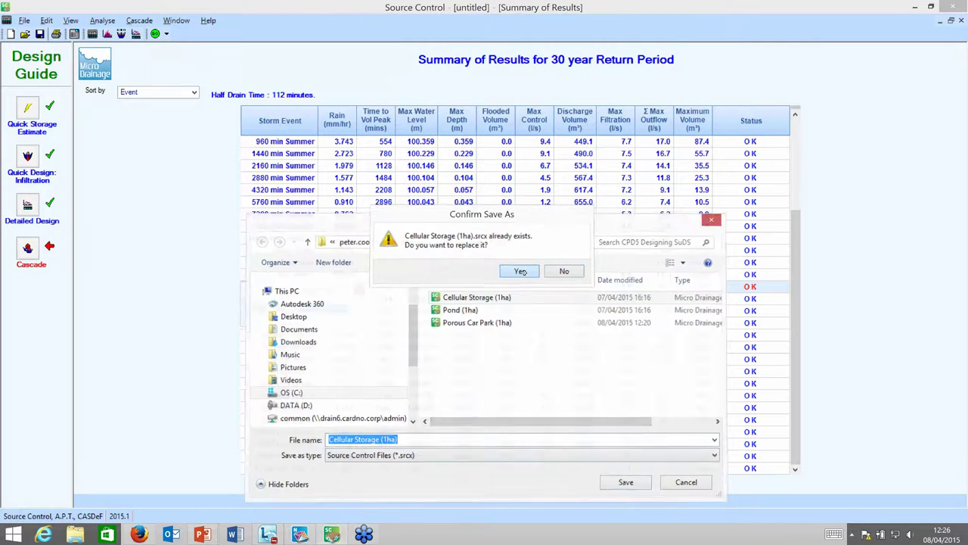
pyautogui.moveTo(328, 297); pyautogui.dragTo(197, 280)
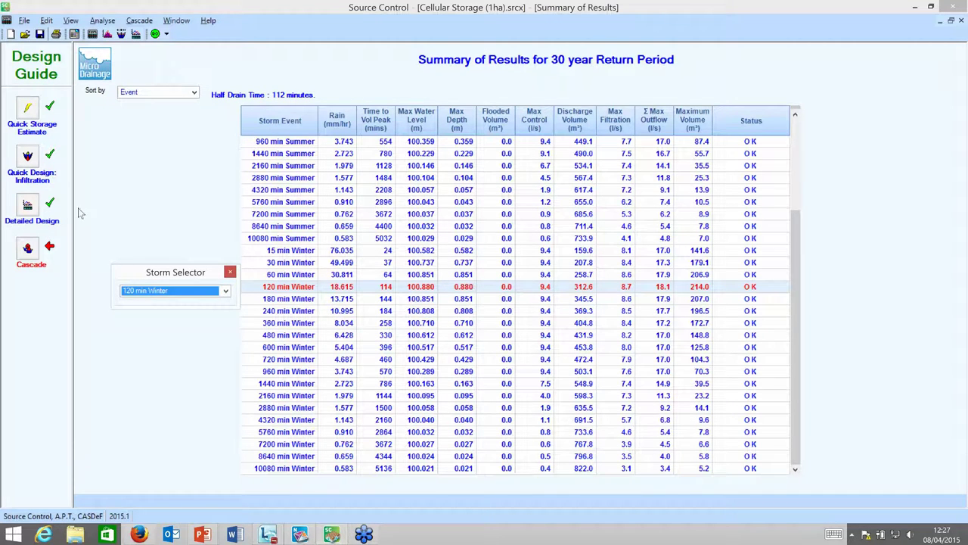
# - Start a new detailed design using Tank or Pond storage with Weir overflow control
pyautogui.click(29, 210)
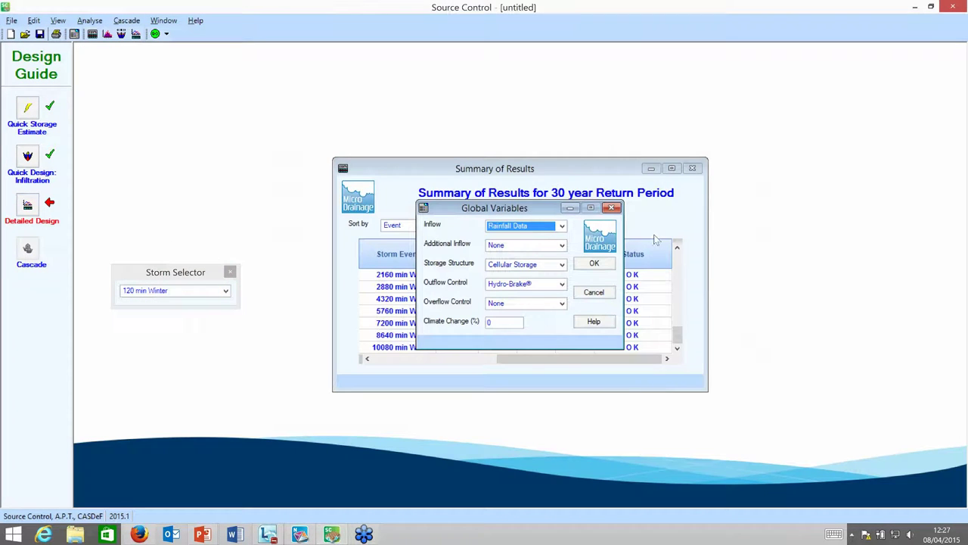
pyautogui.click(692, 168)
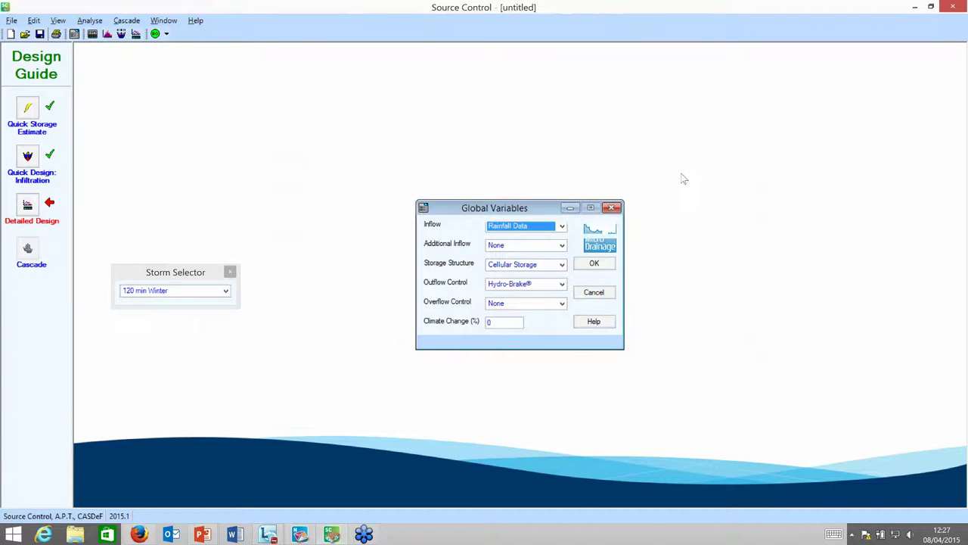
pyautogui.click(231, 273)
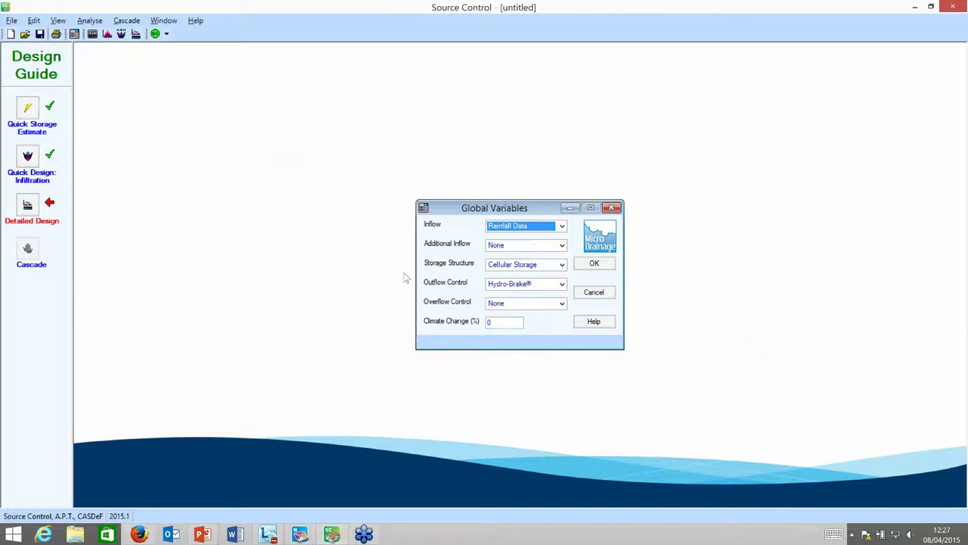
pyautogui.click(562, 265)
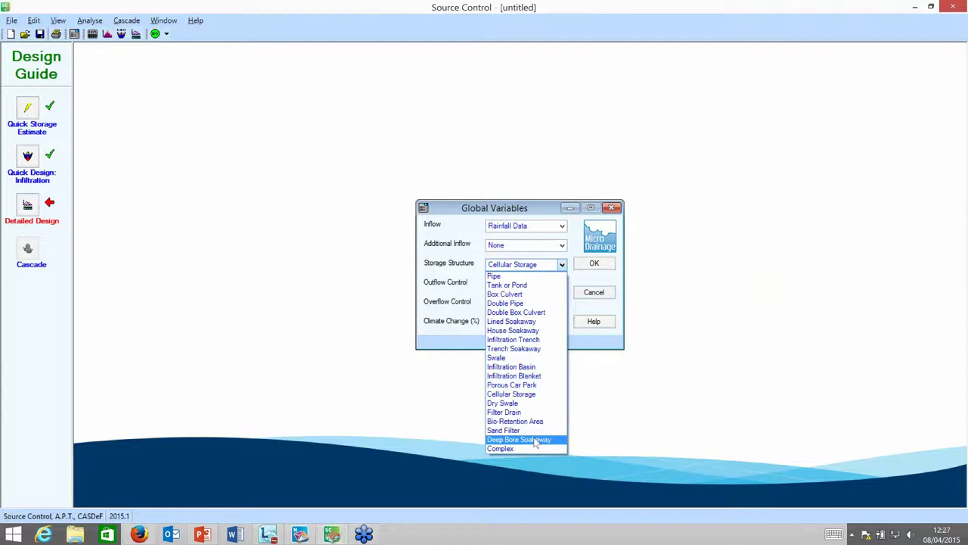
pyautogui.click(535, 286)
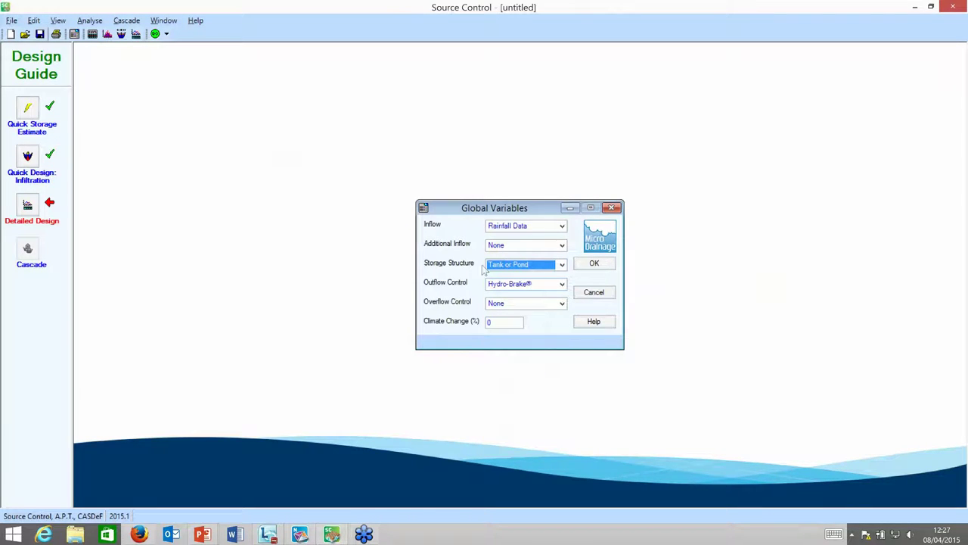
pyautogui.click(562, 303)
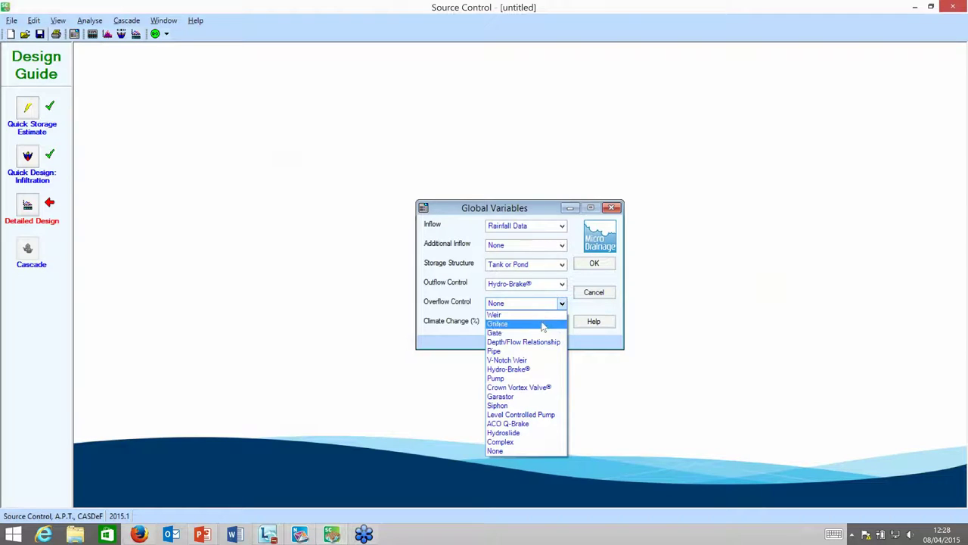
pyautogui.click(542, 317)
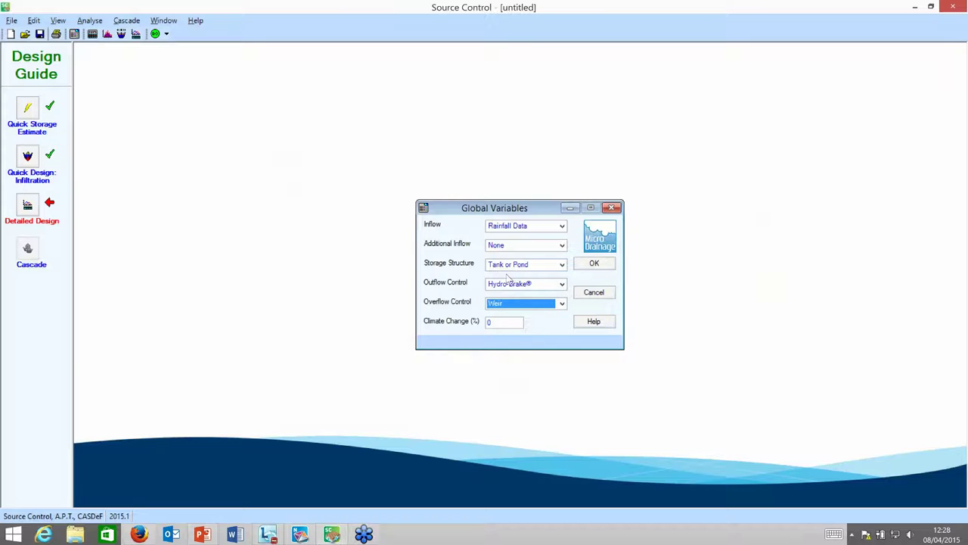
pyautogui.click(595, 264)
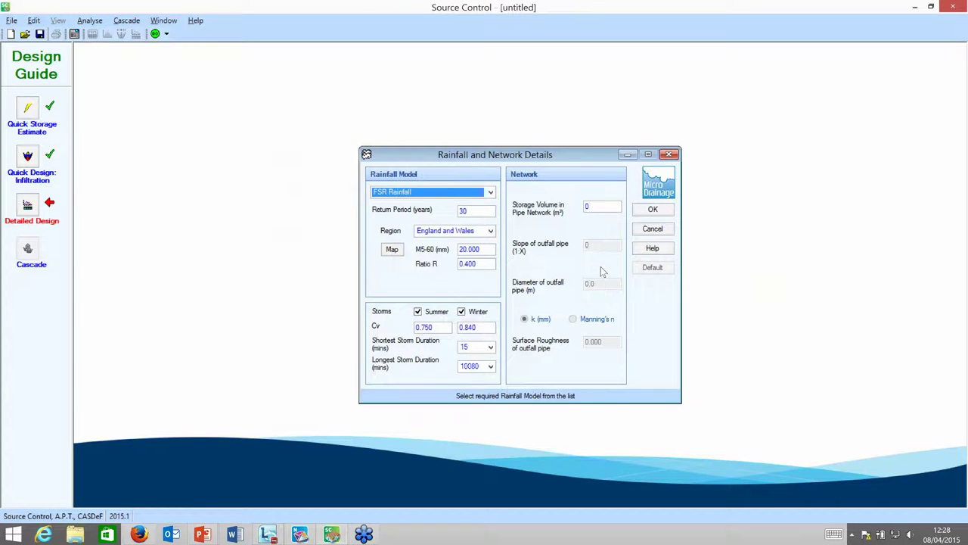
# - Accept the rainfall and network details and the 1.000 ha time-area diagram
pyautogui.click(654, 211)
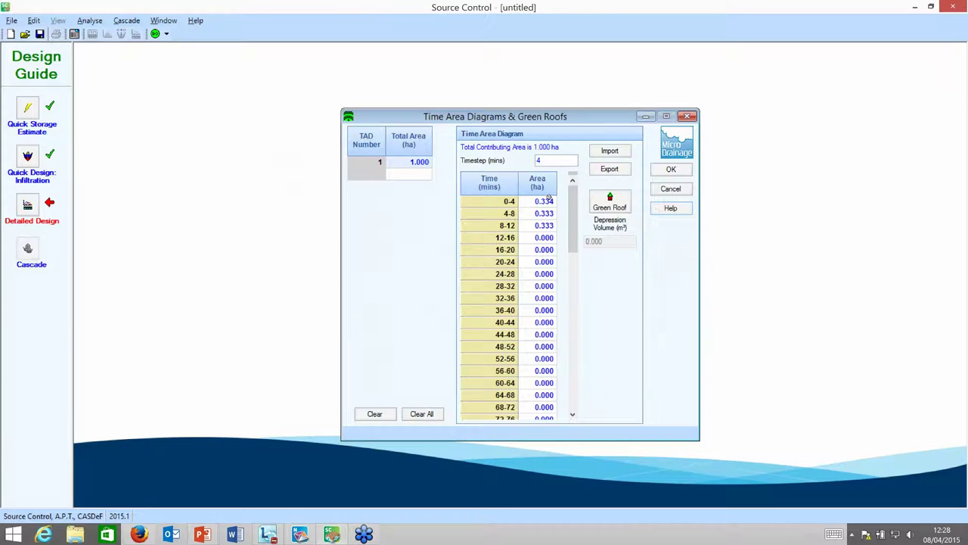
pyautogui.click(671, 169)
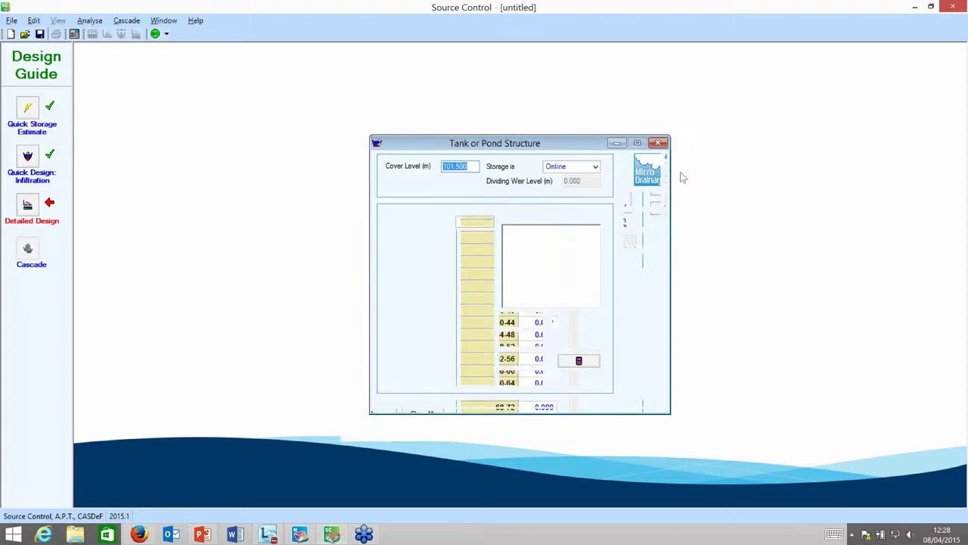
# - Add pond depth rows of 1.000 and 1.500 m under a 101.500 m cover level
pyautogui.moveTo(562, 144); pyautogui.dragTo(479, 64)
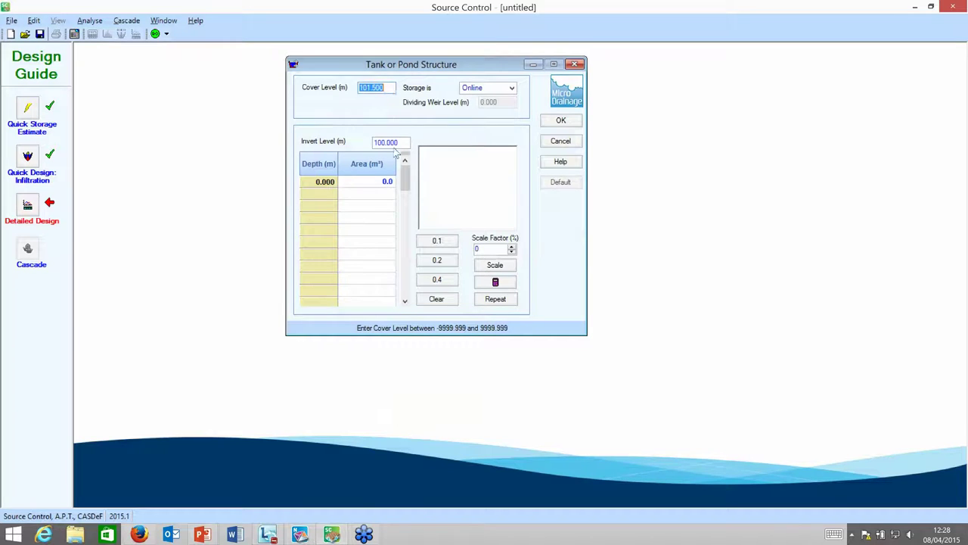
pyautogui.click(388, 88)
pyautogui.click(331, 194)
pyautogui.write('1')
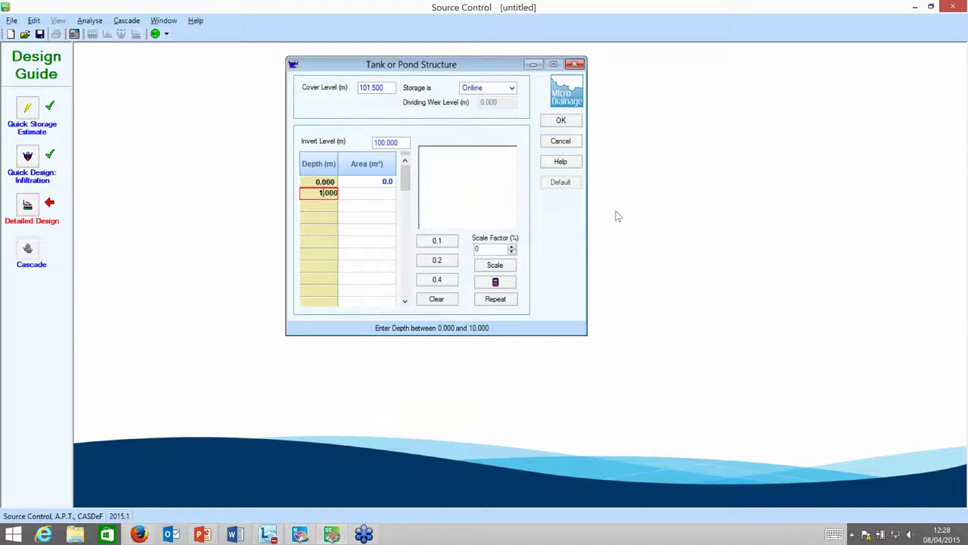
pyautogui.press('Return')
pyautogui.write('1.5')
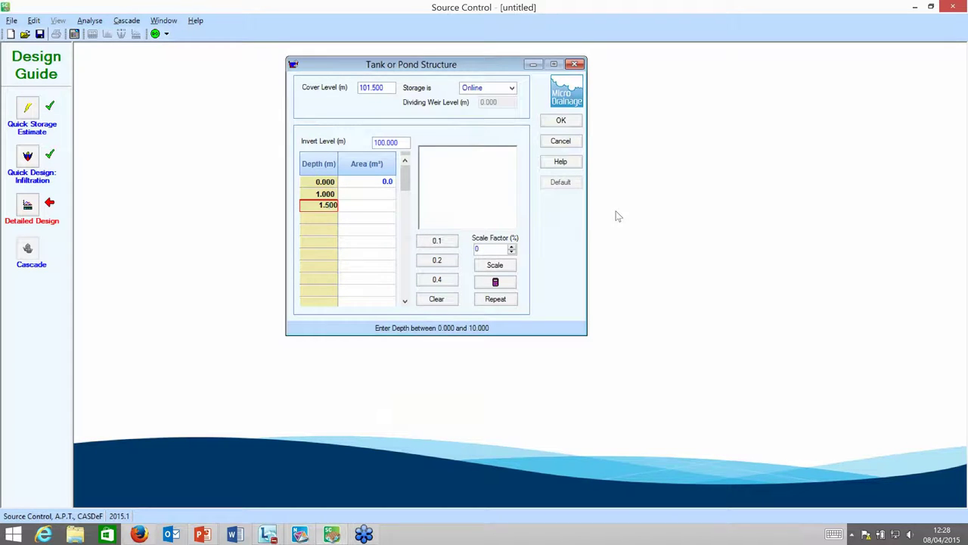
pyautogui.press('Return')
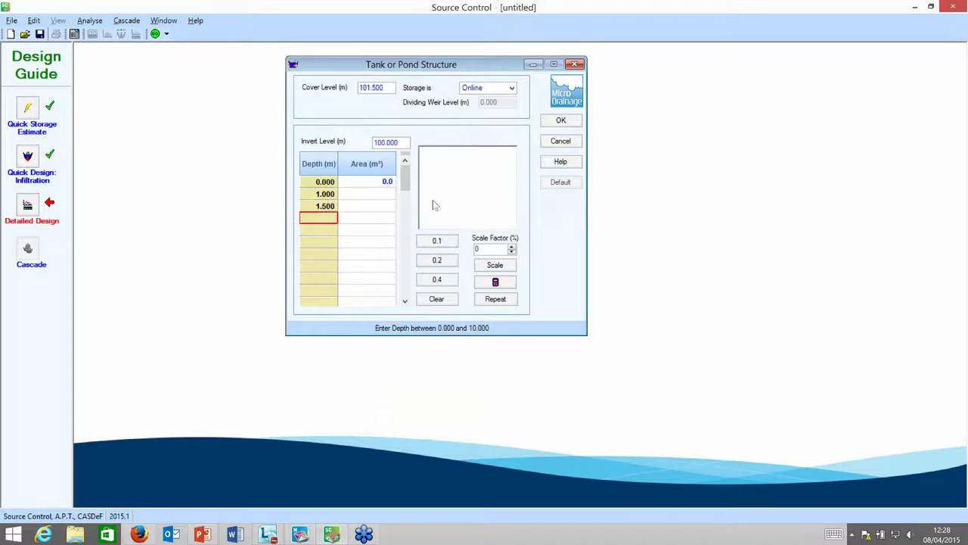
pyautogui.moveTo(378, 181); pyautogui.dragTo(379, 209)
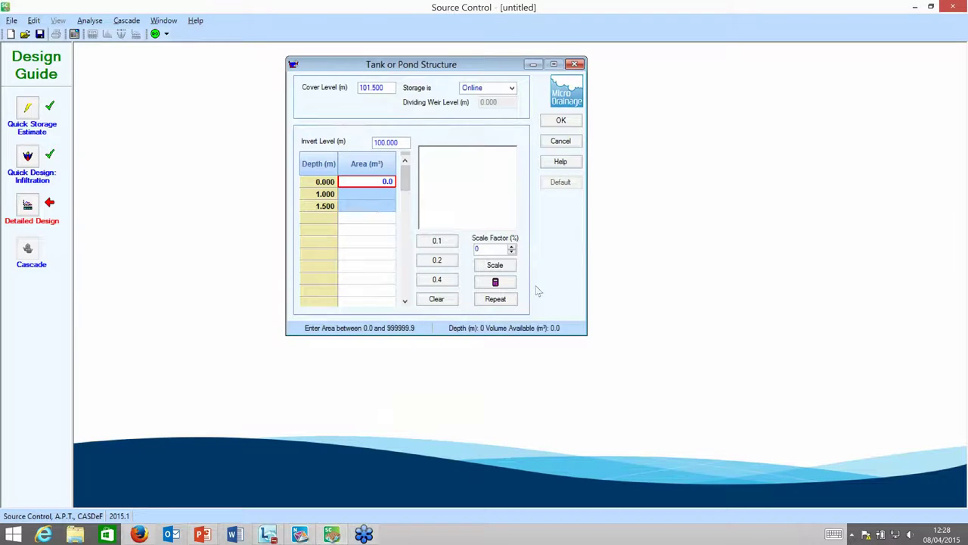
# - Calculate the lower pond areas with the Shape Calculator using side slope 4 and volume 326 m³
pyautogui.click(504, 287)
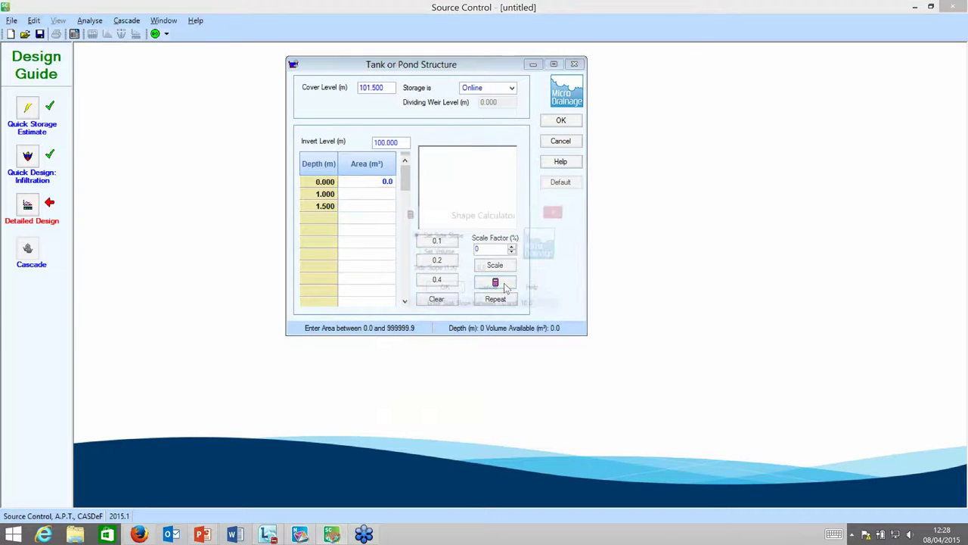
pyautogui.doubleClick(500, 269)
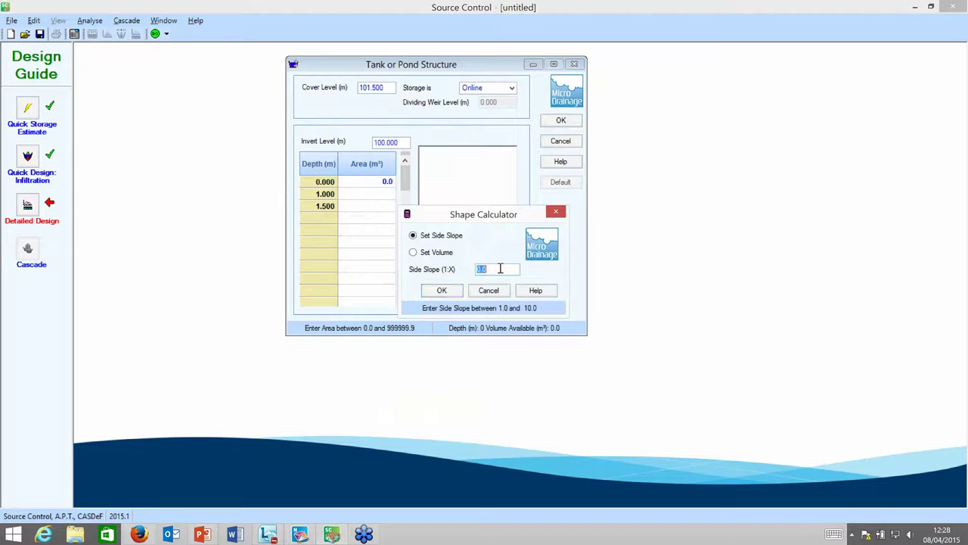
pyautogui.write('4')
pyautogui.click(439, 293)
pyautogui.moveTo(387, 182); pyautogui.dragTo(372, 196)
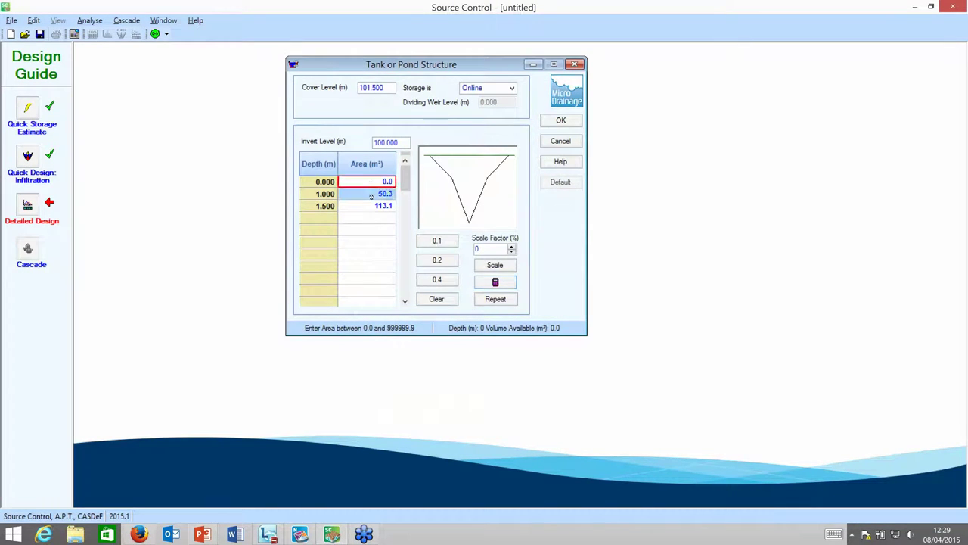
pyautogui.click(495, 283)
pyautogui.click(414, 252)
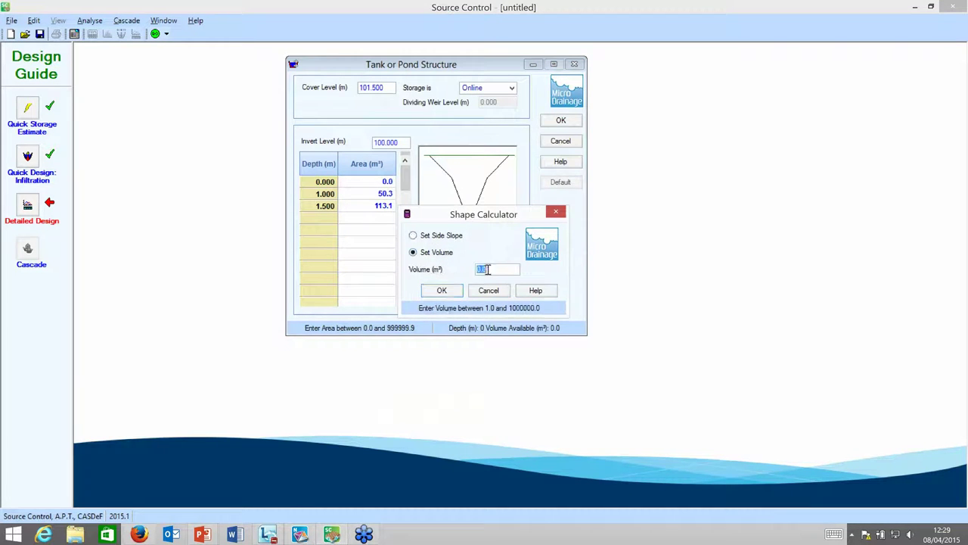
pyautogui.write('326')
pyautogui.click(446, 293)
# - Insert a 1.001 m row with 500 m² area and a 1.500 m top row
pyautogui.click(371, 206)
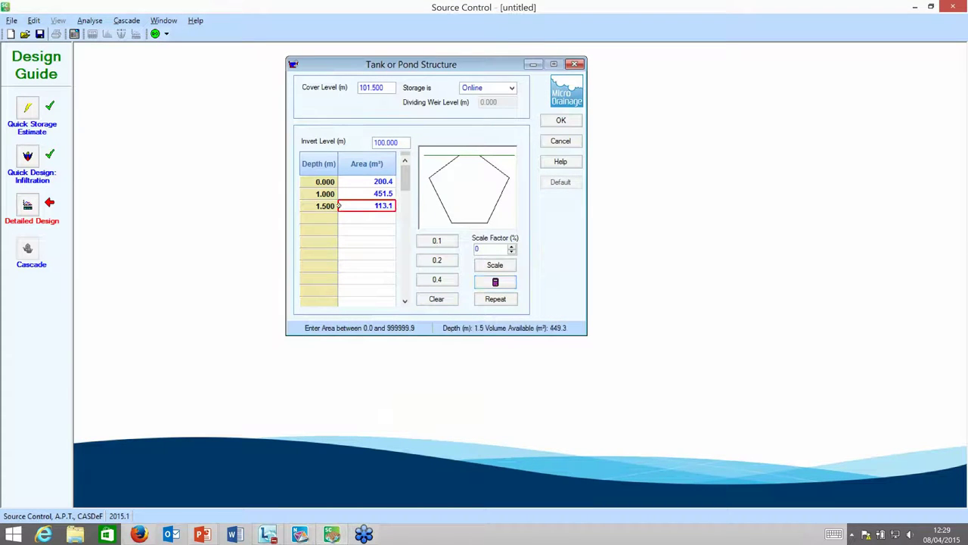
pyautogui.click(324, 206)
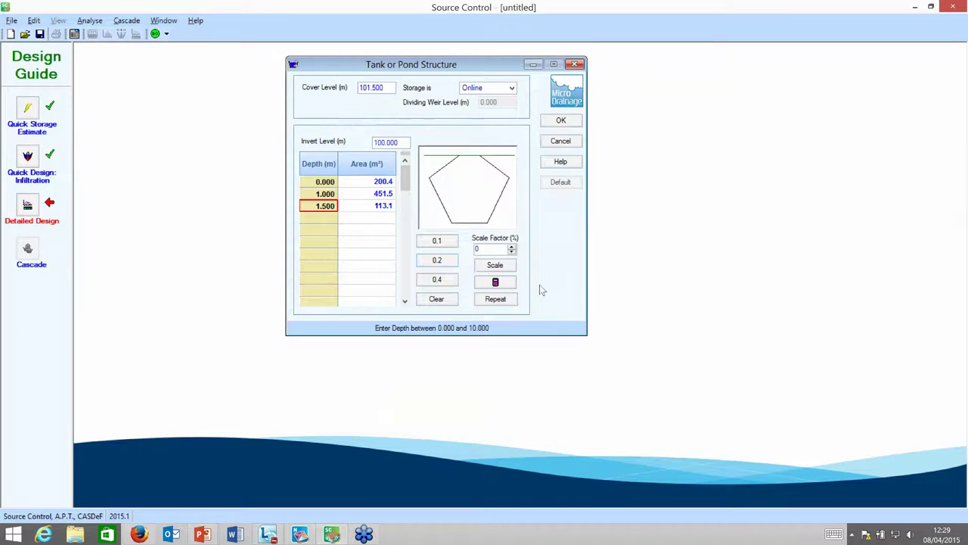
pyautogui.write('13.')
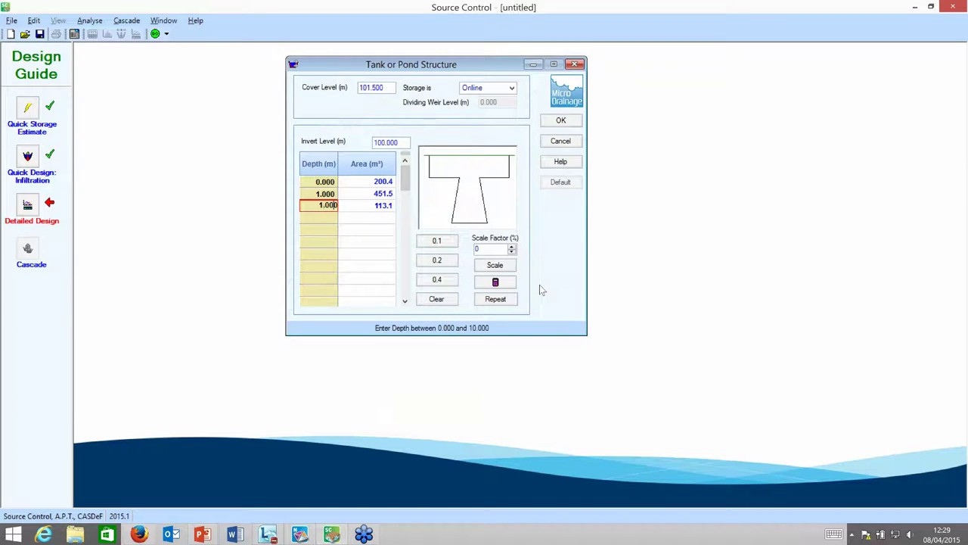
pyautogui.write('1')
pyautogui.click(376, 206)
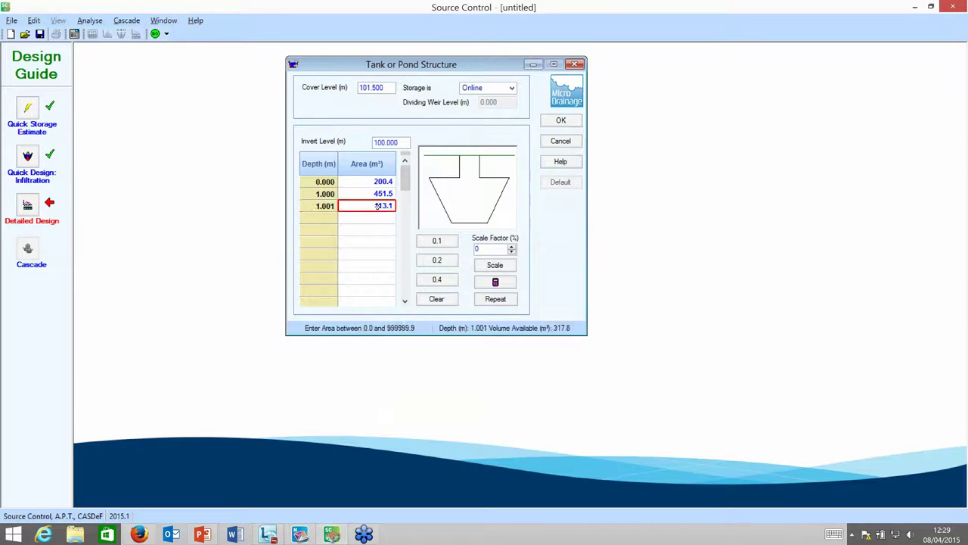
pyautogui.write('500')
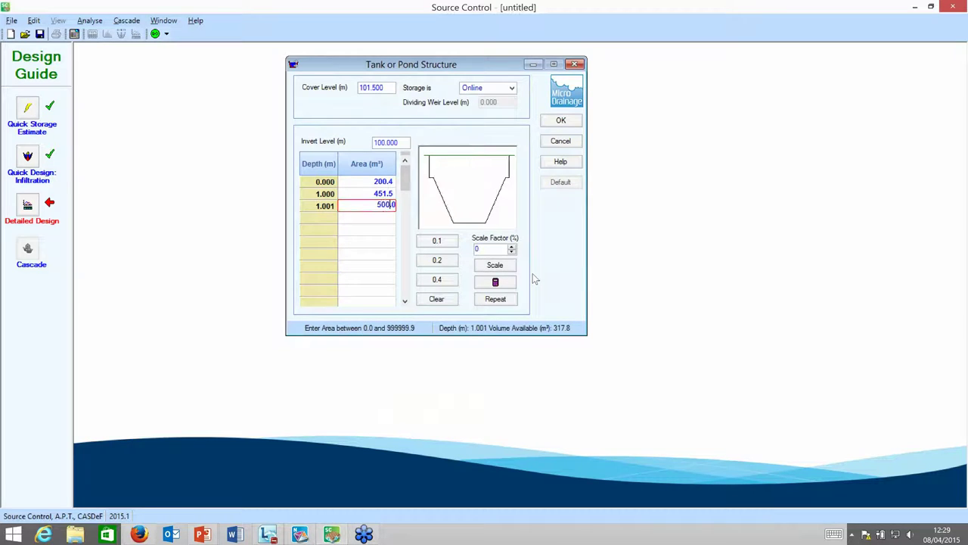
pyautogui.press('Return')
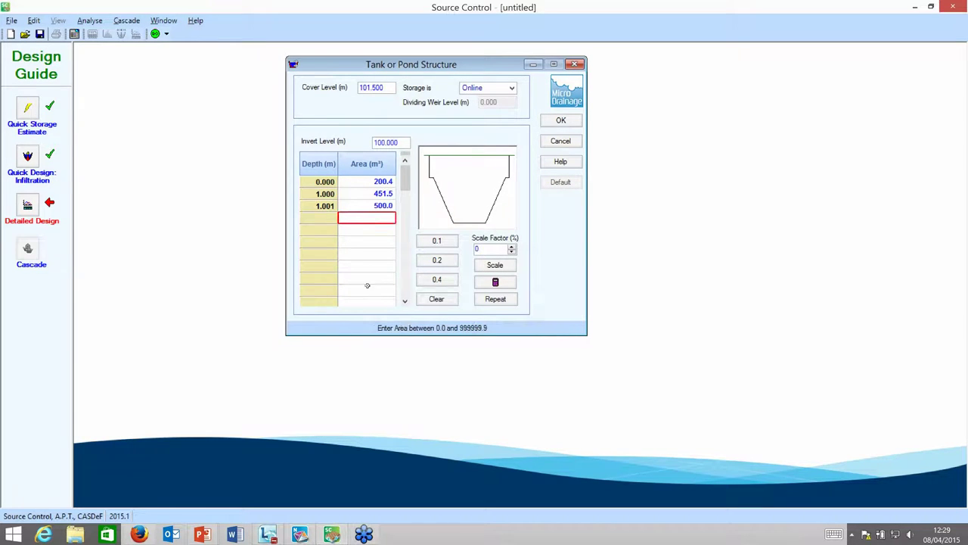
pyautogui.click(321, 218)
pyautogui.write('1.5')
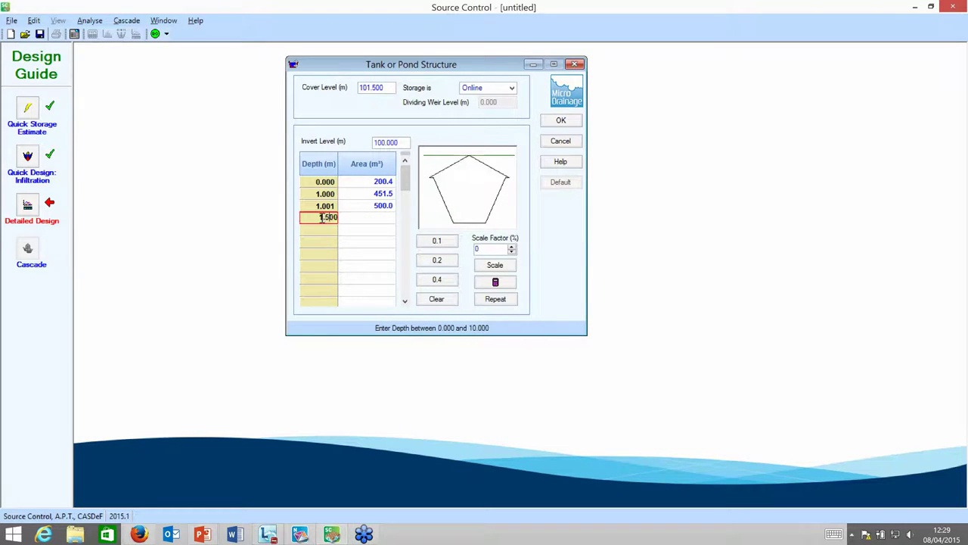
pyautogui.click(383, 205)
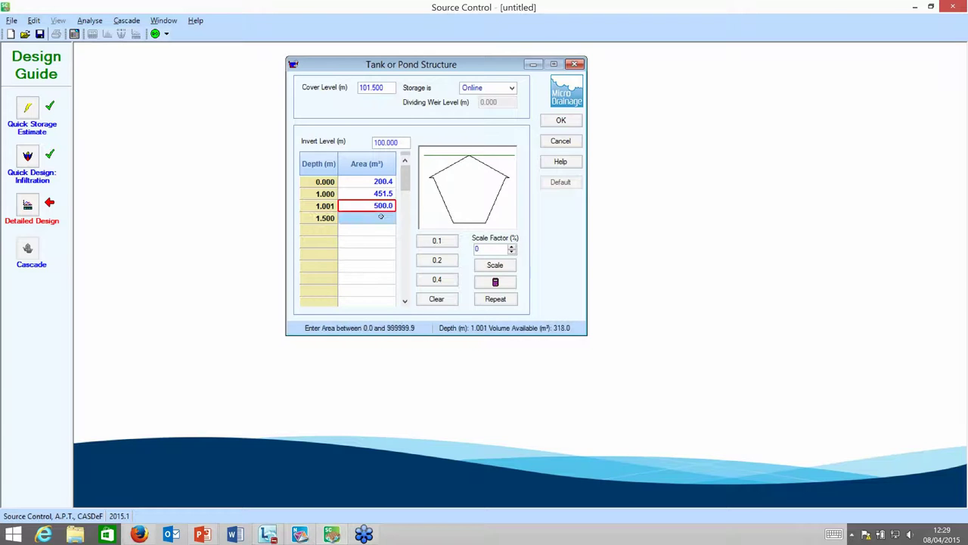
# - Apply a 1:6 side slope above 1.001 m, giving 765.5 m², and accept the pond structure
pyautogui.click(496, 283)
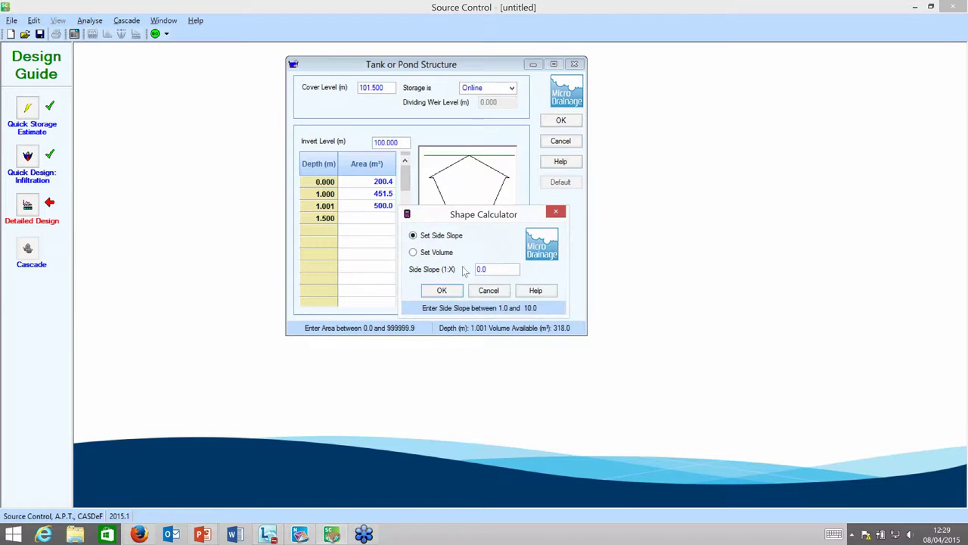
pyautogui.write('6')
pyautogui.click(452, 294)
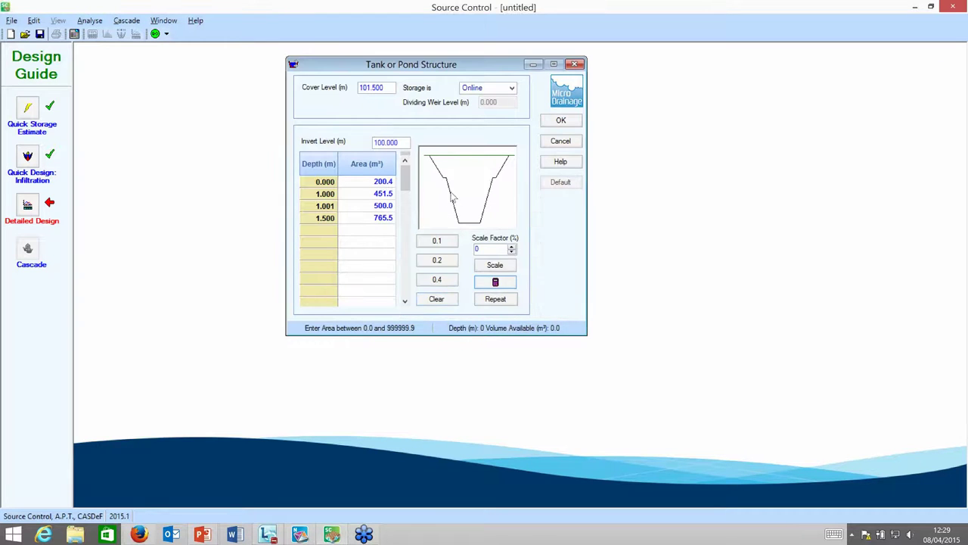
pyautogui.click(381, 194)
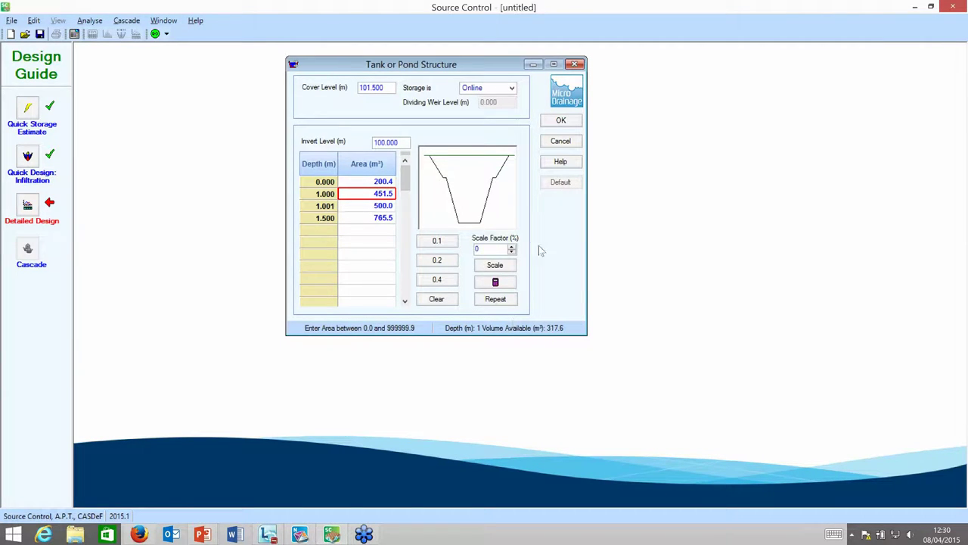
pyautogui.click(561, 121)
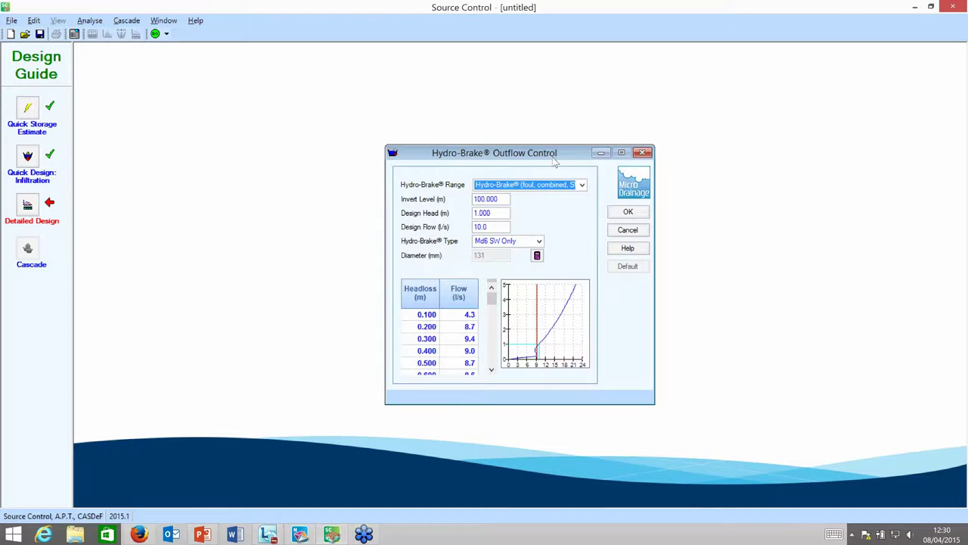
# - Size the Hydro-Brake as Md6 SW Only (1.000 m head, 10.0 l/s) and accept it
pyautogui.moveTo(550, 154); pyautogui.dragTo(324, 64)
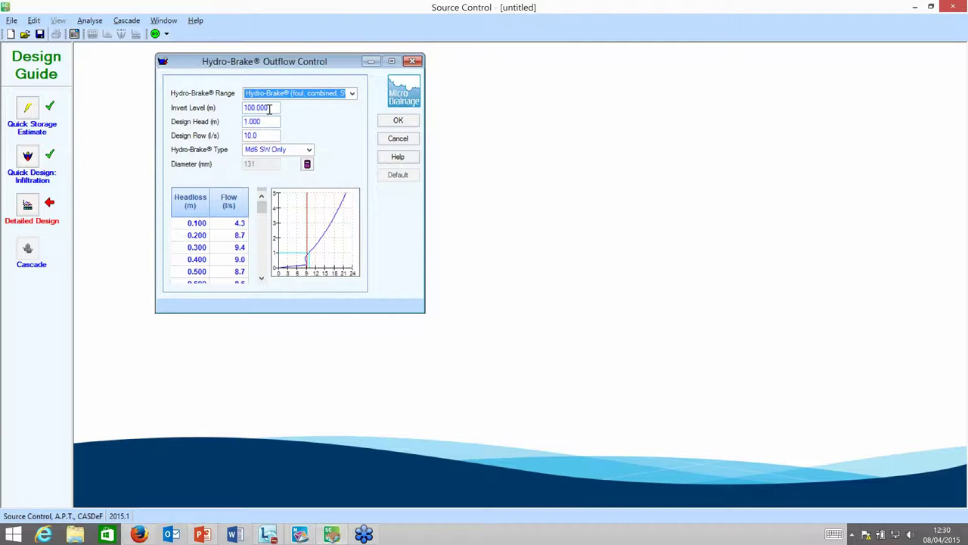
pyautogui.click(307, 164)
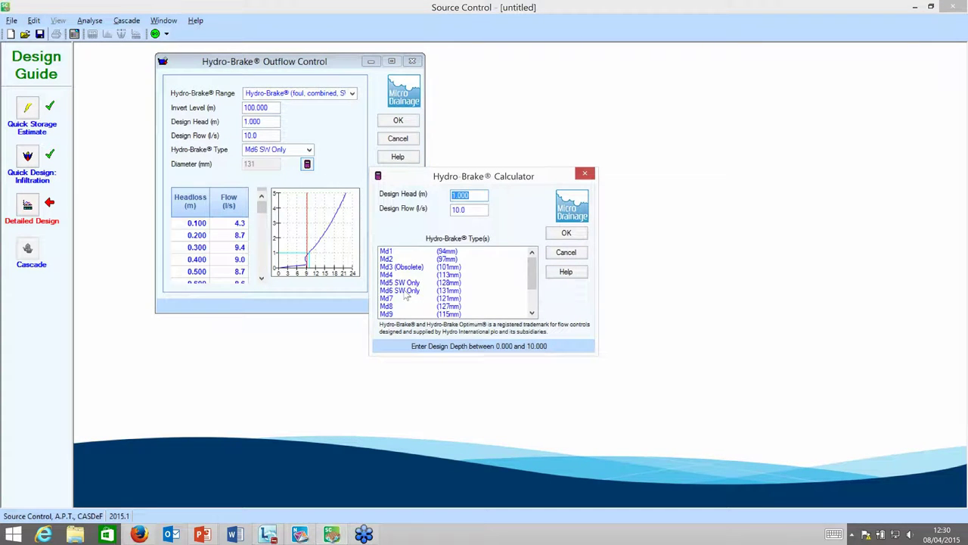
pyautogui.click(409, 292)
pyautogui.click(568, 234)
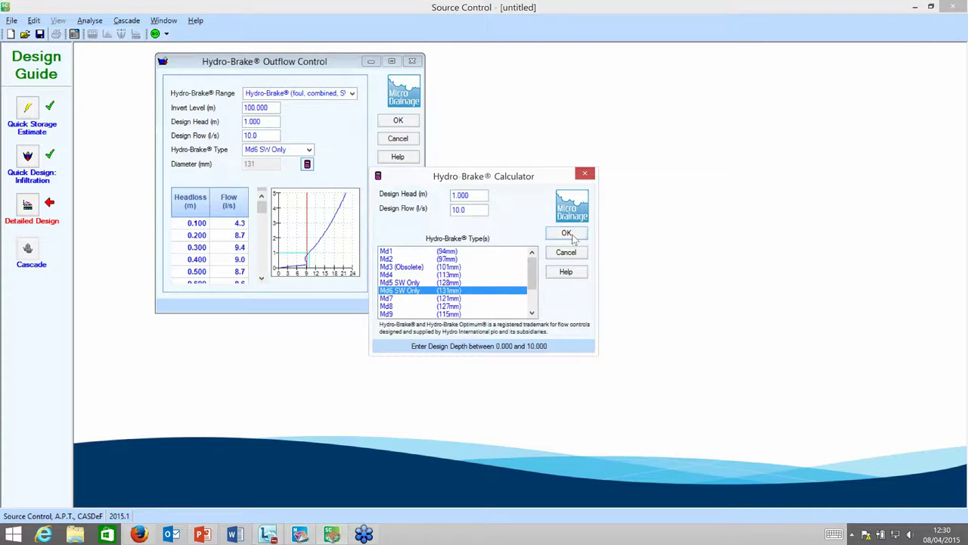
pyautogui.click(408, 123)
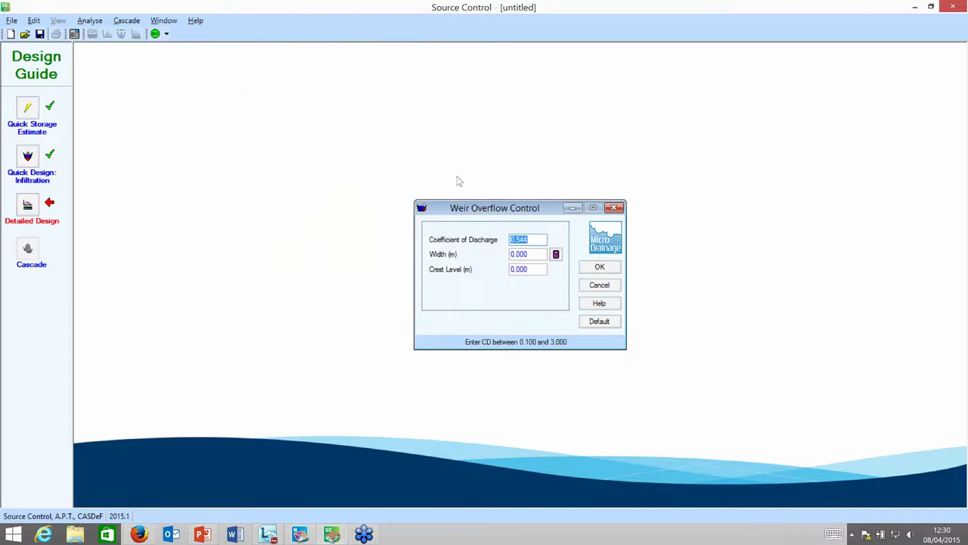
# - Set the weir to 1.000 m width and 101.000 m crest level, then analyse the pond
pyautogui.click(538, 254)
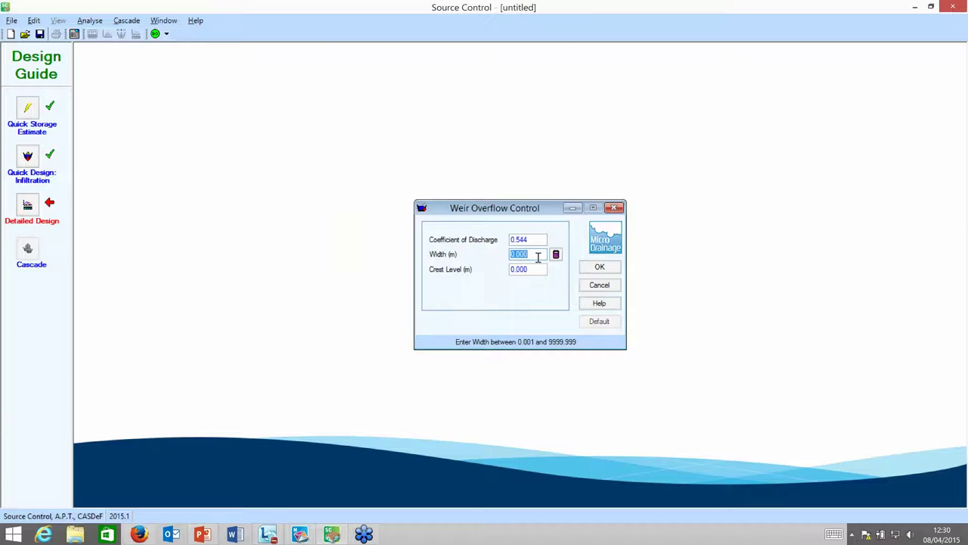
pyautogui.write('1')
pyautogui.click(533, 268)
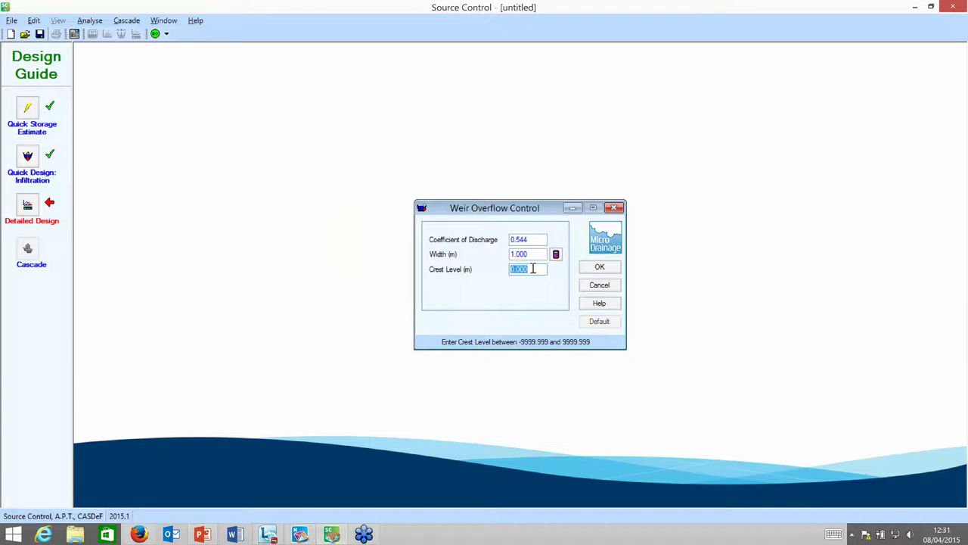
pyautogui.write('101')
pyautogui.click(600, 269)
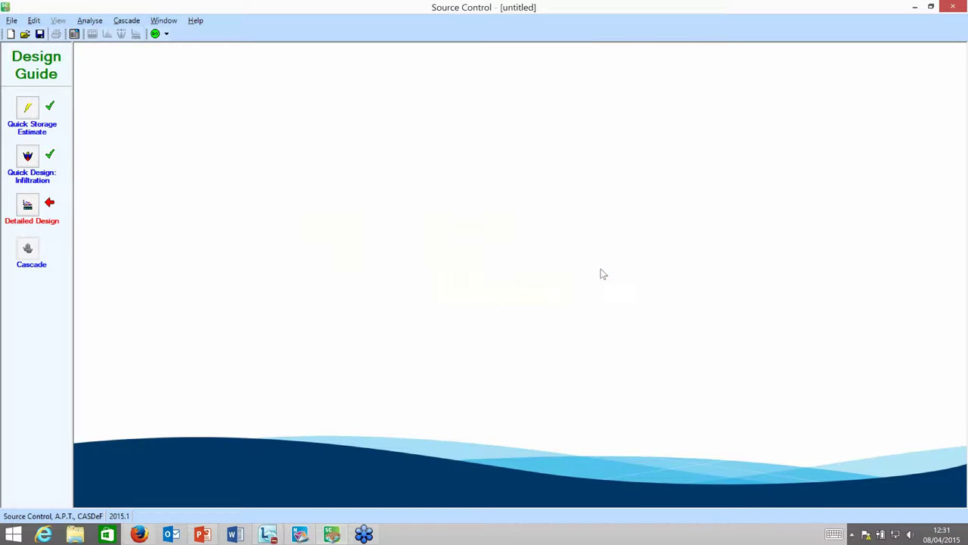
pyautogui.click(156, 34)
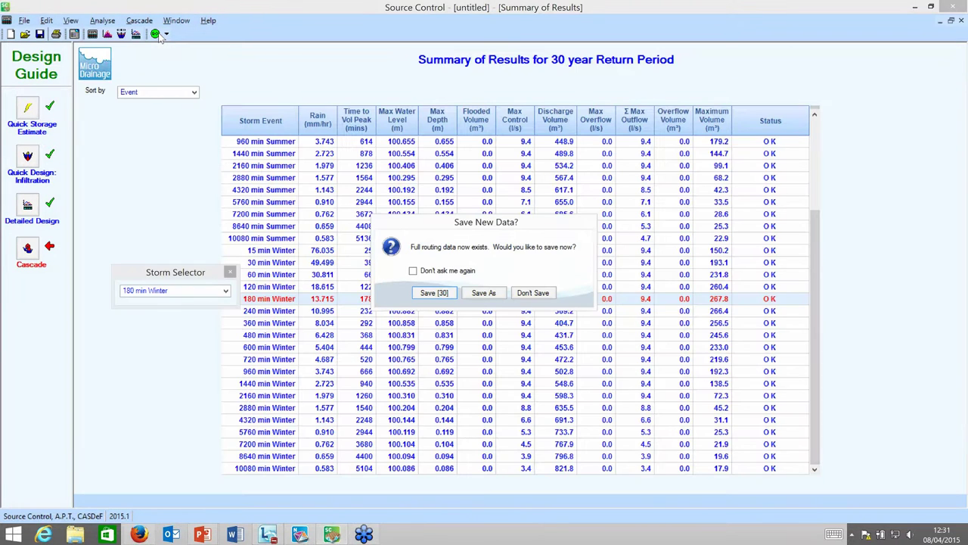
# - Save the analysed pond design over Pond (1ha).srcx
pyautogui.click(418, 297)
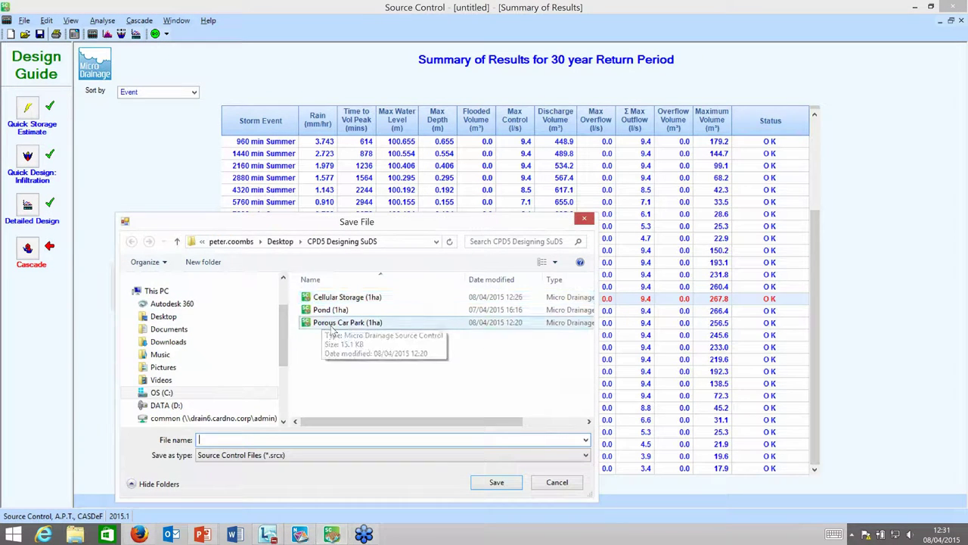
pyautogui.click(331, 311)
pyautogui.click(496, 483)
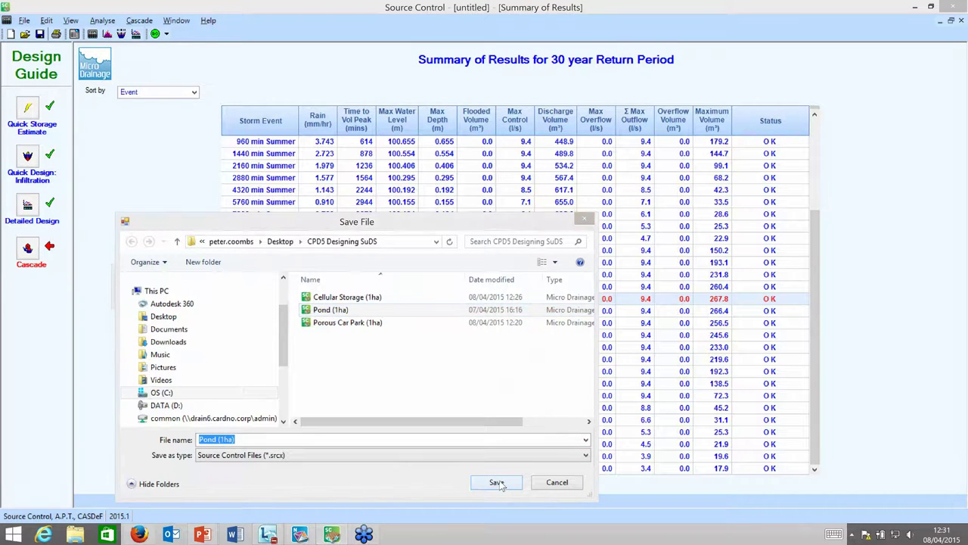
pyautogui.click(522, 271)
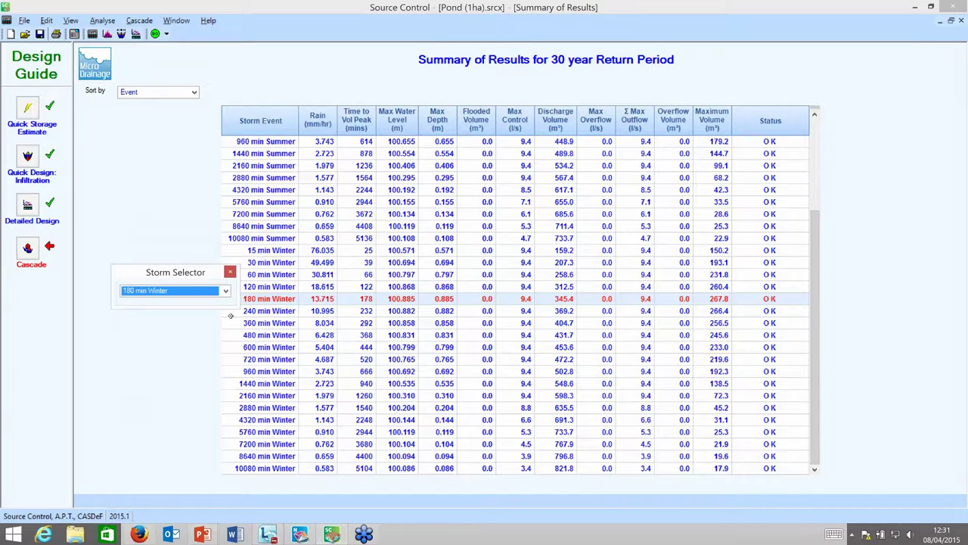
pyautogui.moveTo(204, 273); pyautogui.dragTo(186, 287)
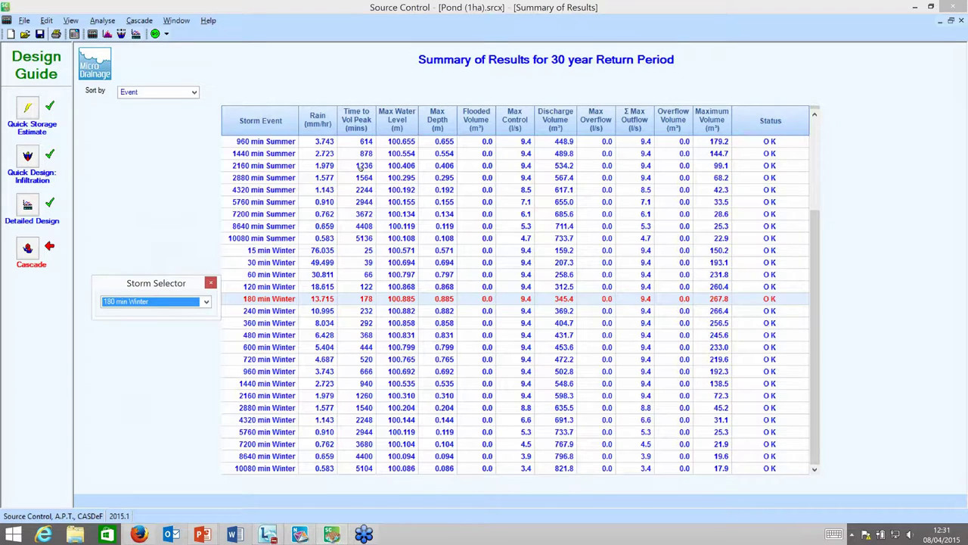
pyautogui.click(46, 20)
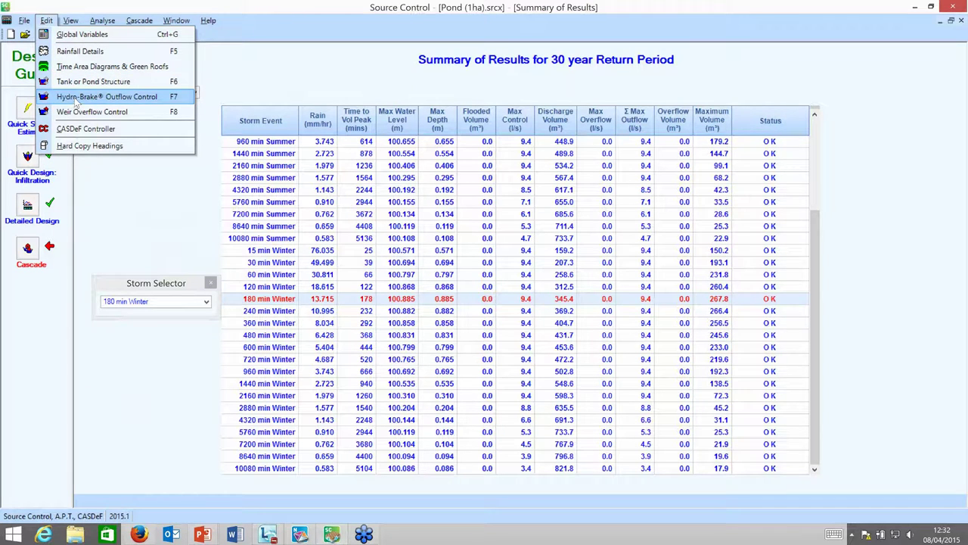
# - Change the Hydro-Brake to Md5 SW Only 184 mm at 20.7 l/s and re-analyse
pyautogui.click(75, 96)
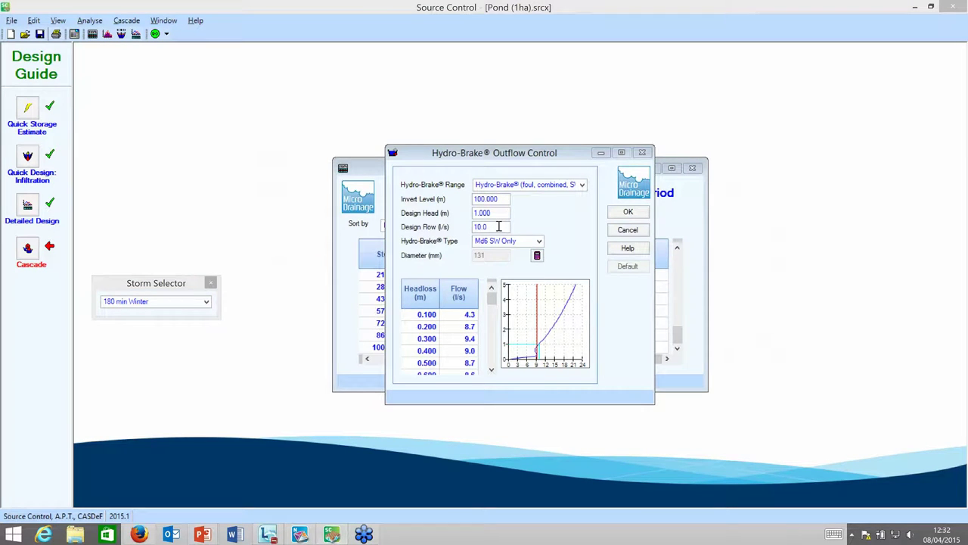
pyautogui.click(499, 226)
pyautogui.doubleClick(499, 226)
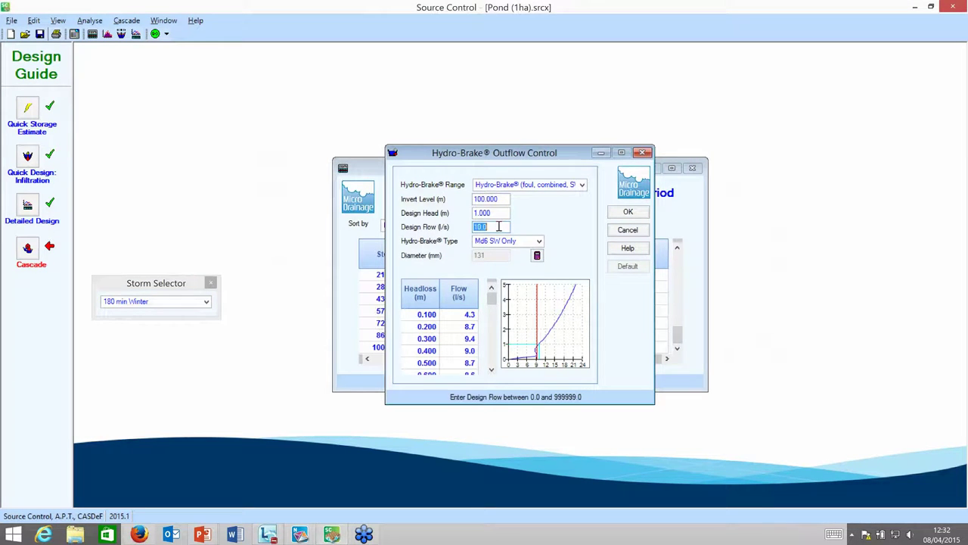
pyautogui.write('20.7')
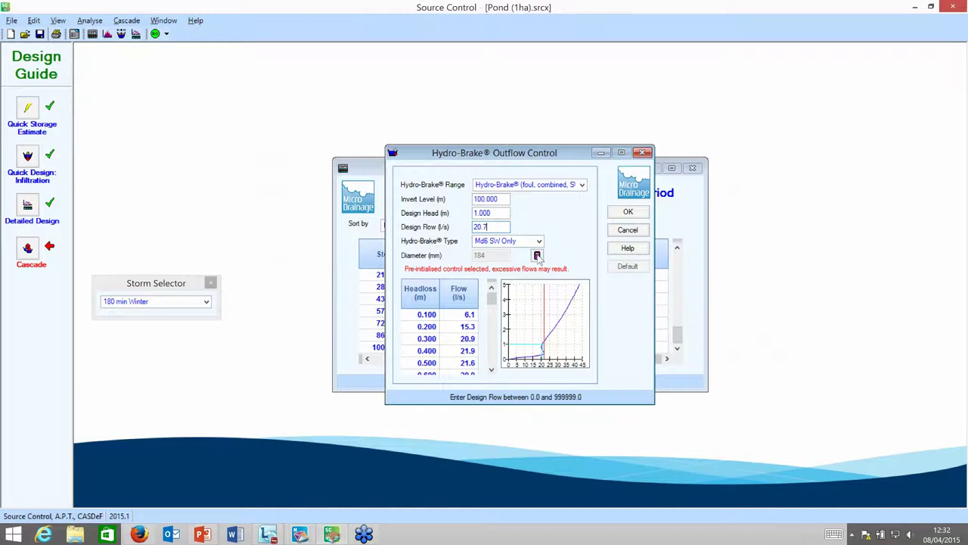
pyautogui.click(538, 257)
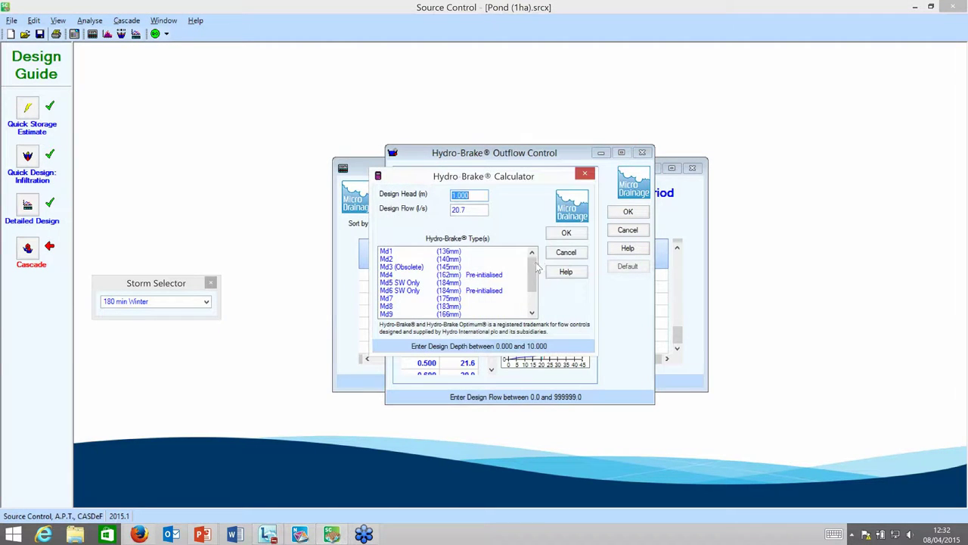
pyautogui.click(432, 285)
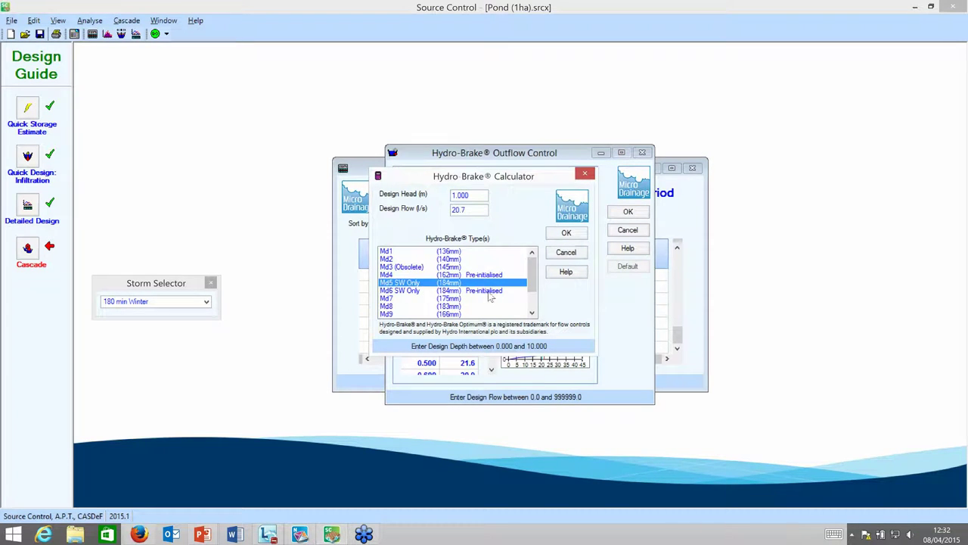
pyautogui.click(566, 234)
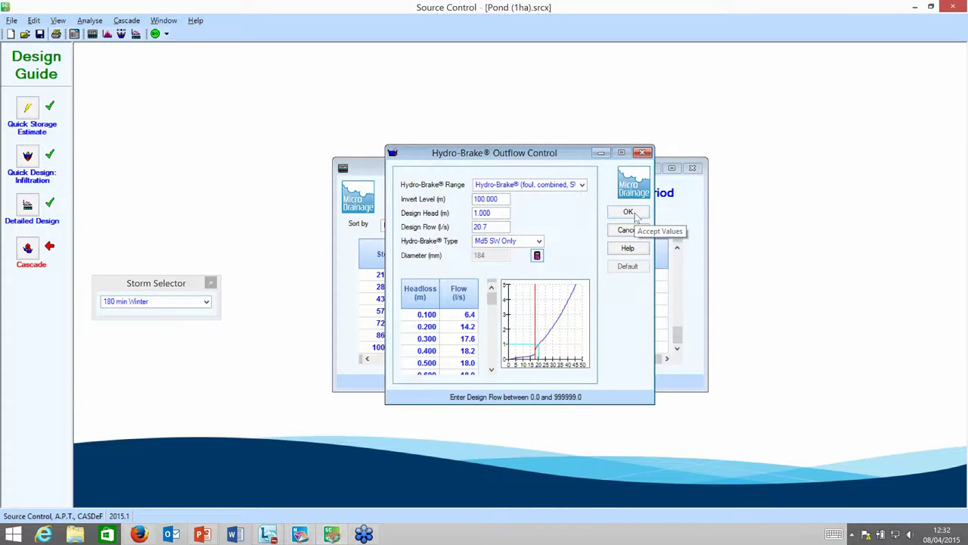
pyautogui.click(632, 213)
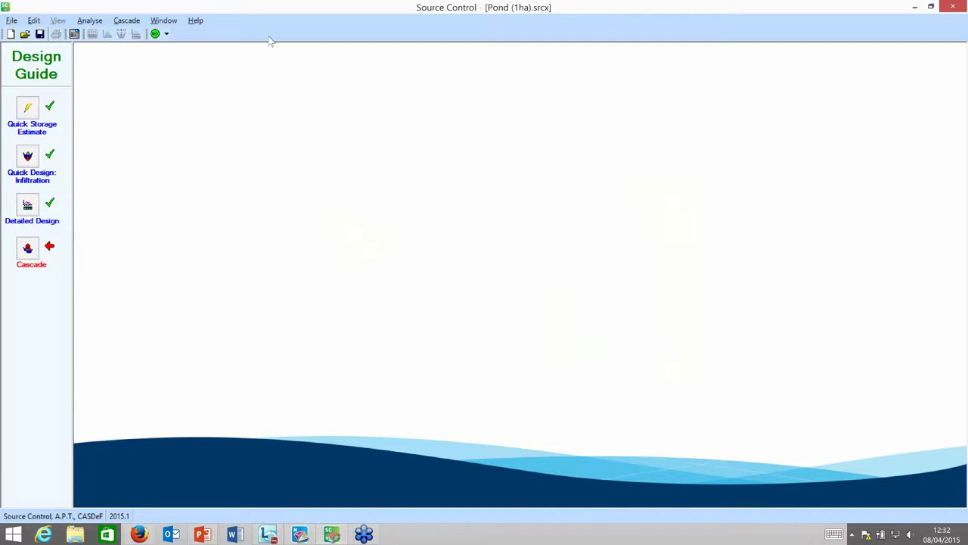
pyautogui.click(155, 33)
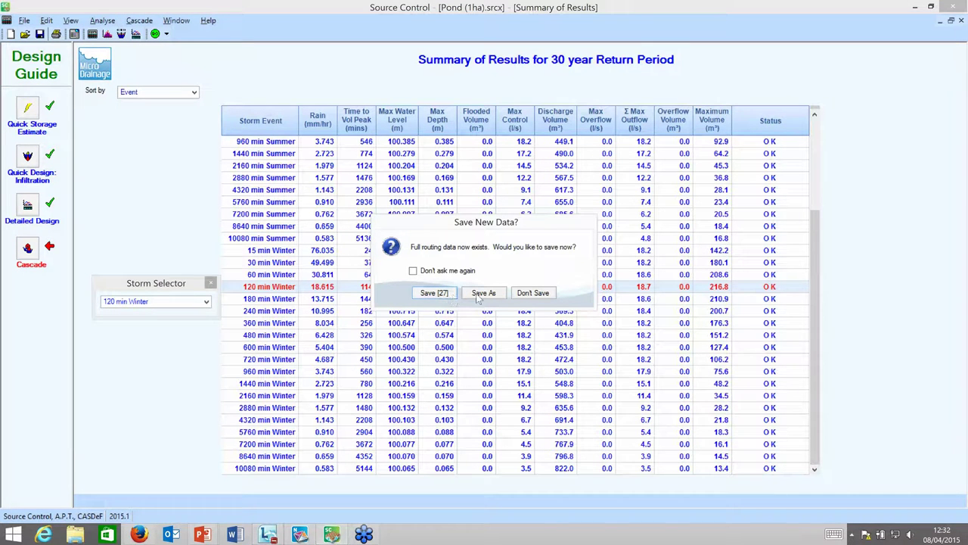
# - Save the new pond routing results to Pond (1ha).srcx
pyautogui.click(448, 295)
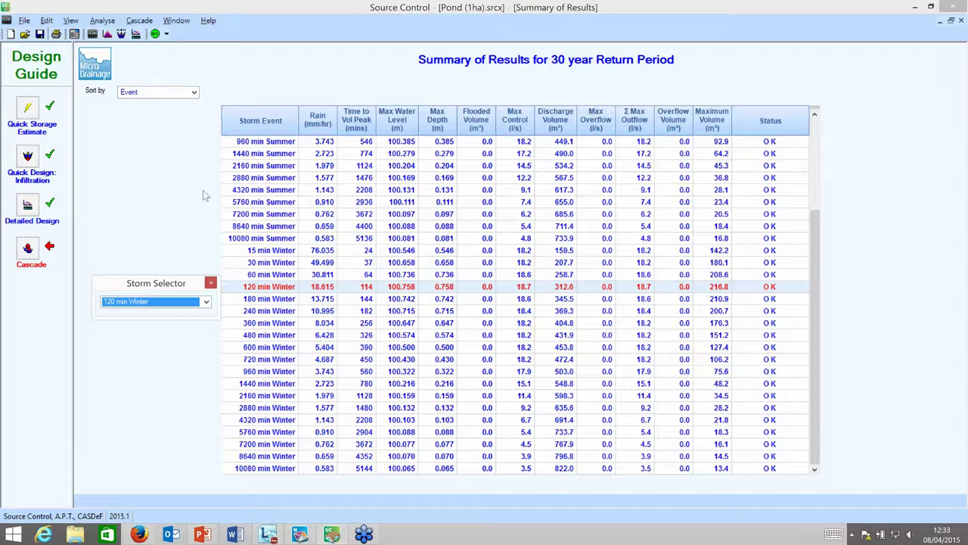
pyautogui.click(47, 21)
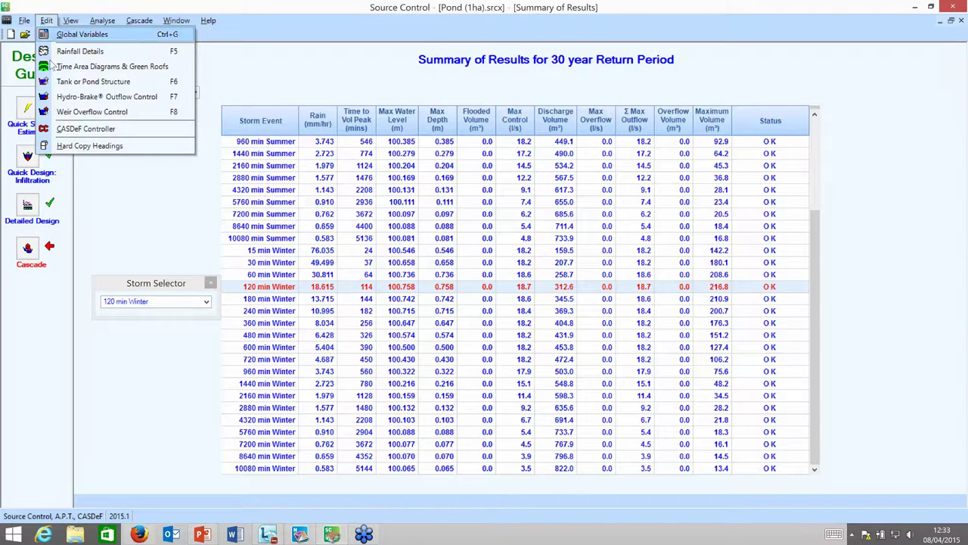
# - Check the CASDeF controller's 101.000 maximum water level unchanged, then start a new cascade sequence
pyautogui.click(75, 134)
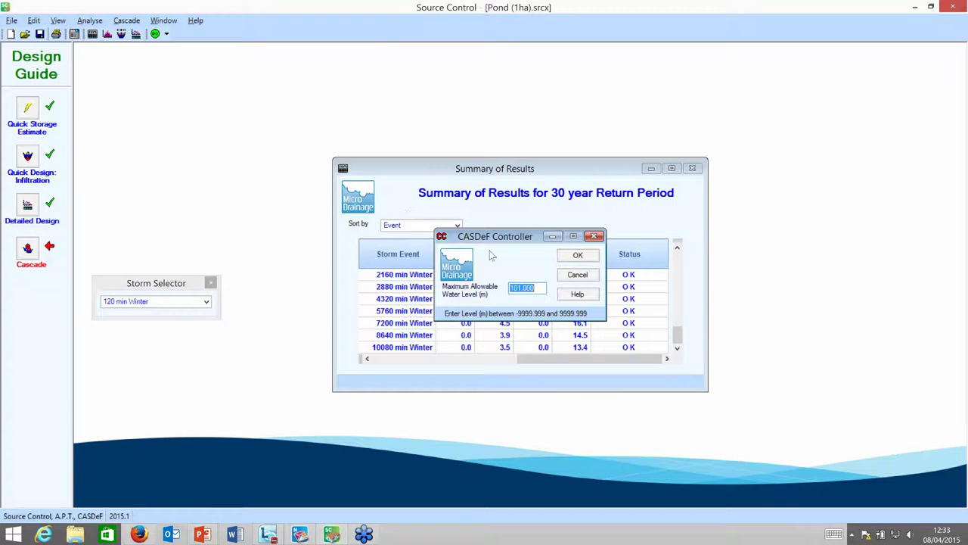
pyautogui.click(542, 289)
pyautogui.click(595, 237)
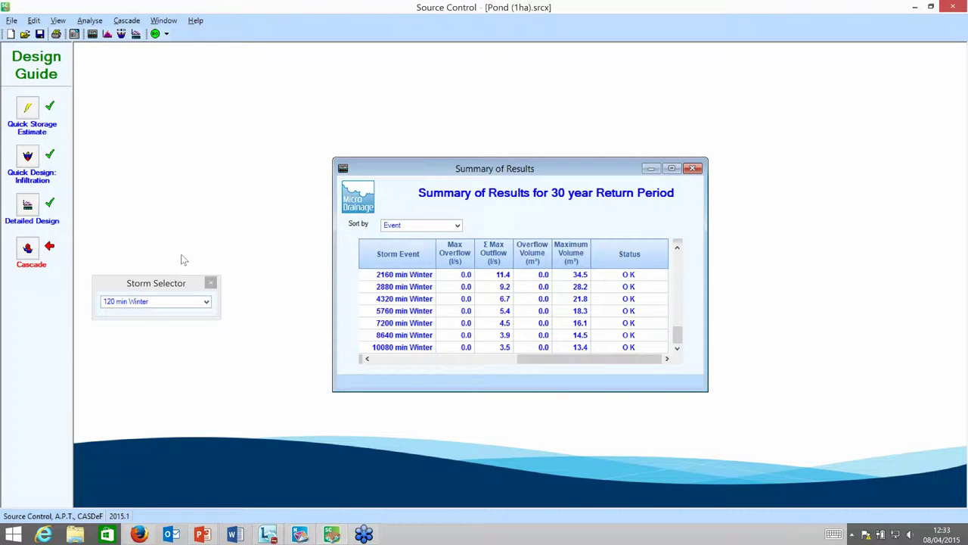
pyautogui.click(22, 252)
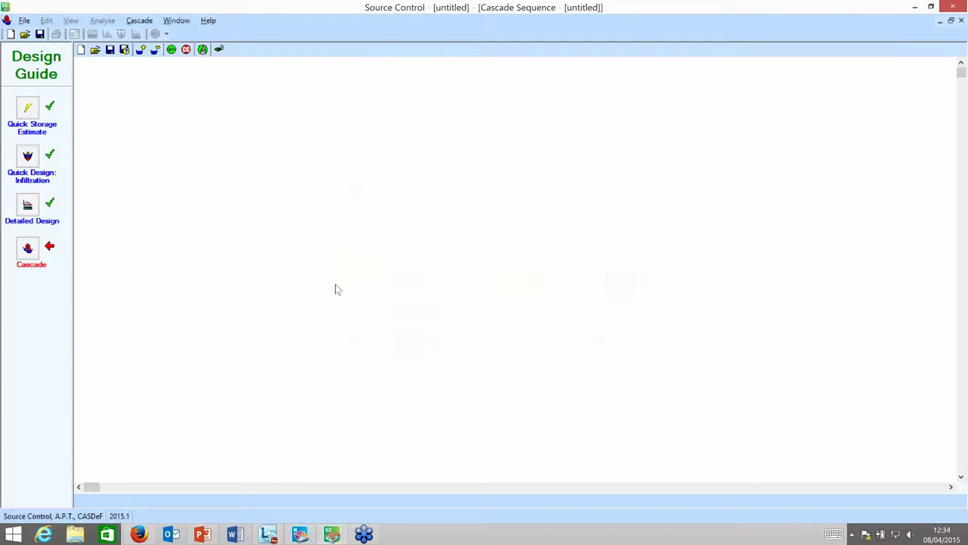
# - Add the Pond (1ha) structure and place it low in the canvas centre
pyautogui.click(141, 52)
pyautogui.click(144, 45)
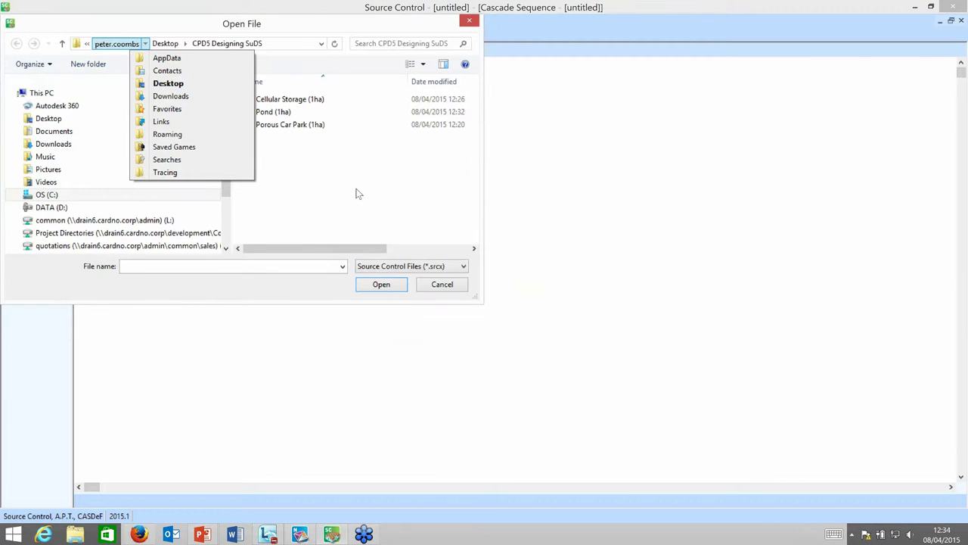
pyautogui.click(335, 175)
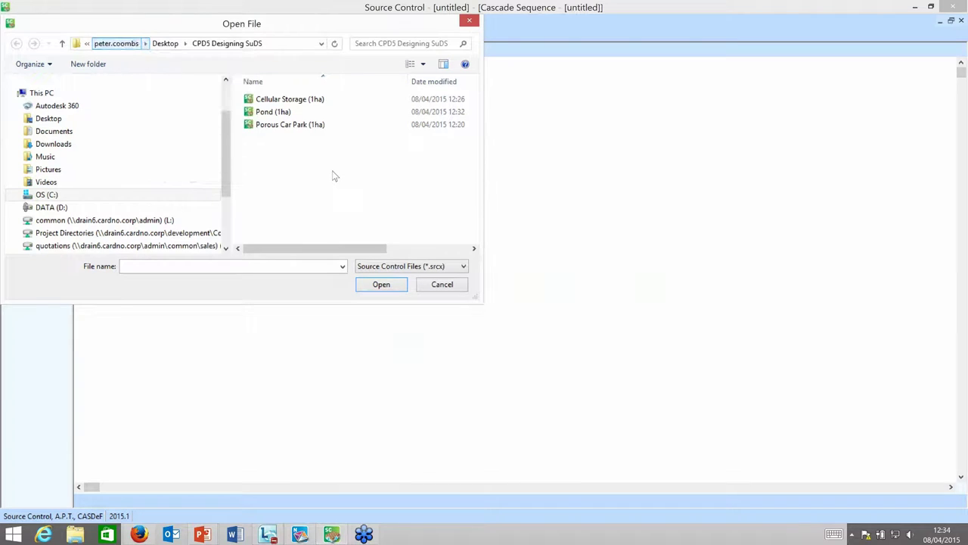
pyautogui.doubleClick(288, 114)
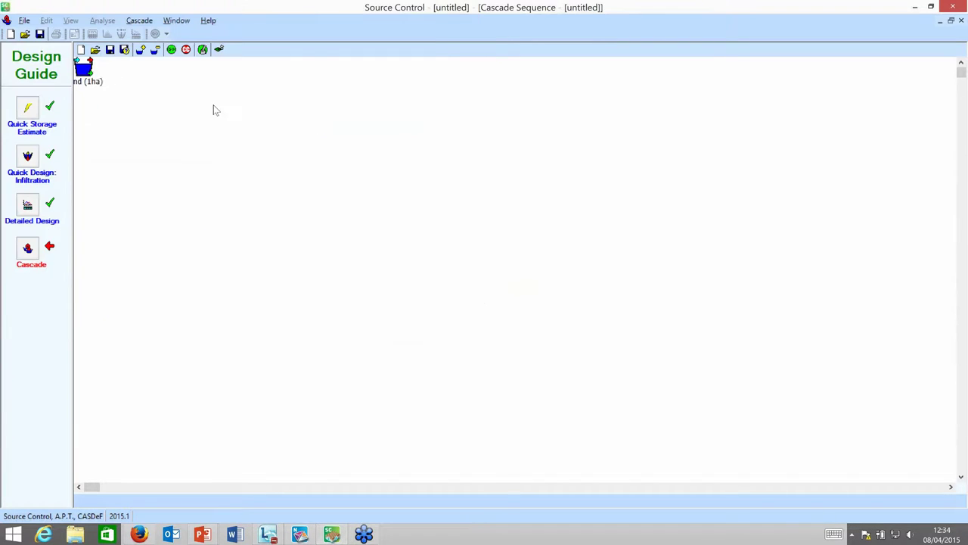
pyautogui.moveTo(115, 78); pyautogui.dragTo(390, 387)
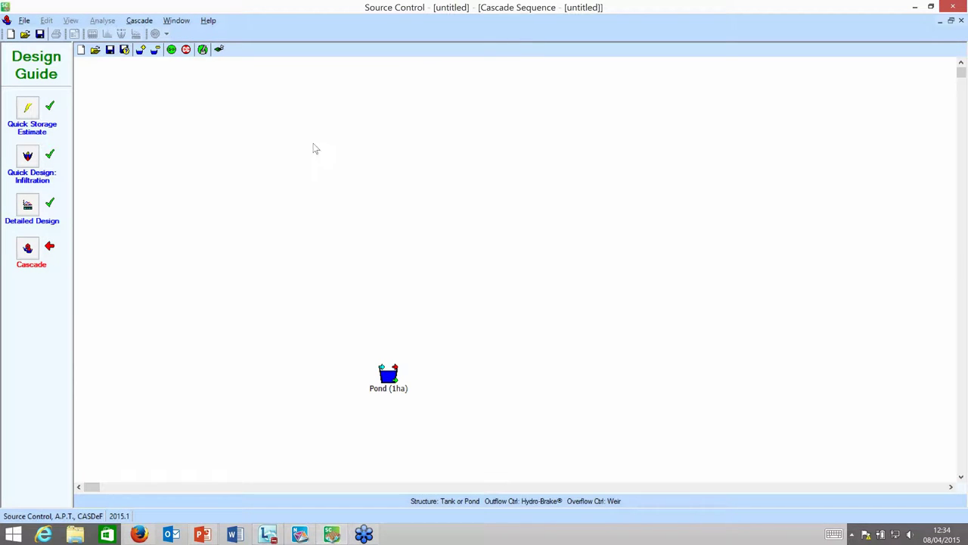
# - Add Cellular Storage (1ha) and position it in the upper left of the canvas
pyautogui.click(142, 50)
pyautogui.click(289, 101)
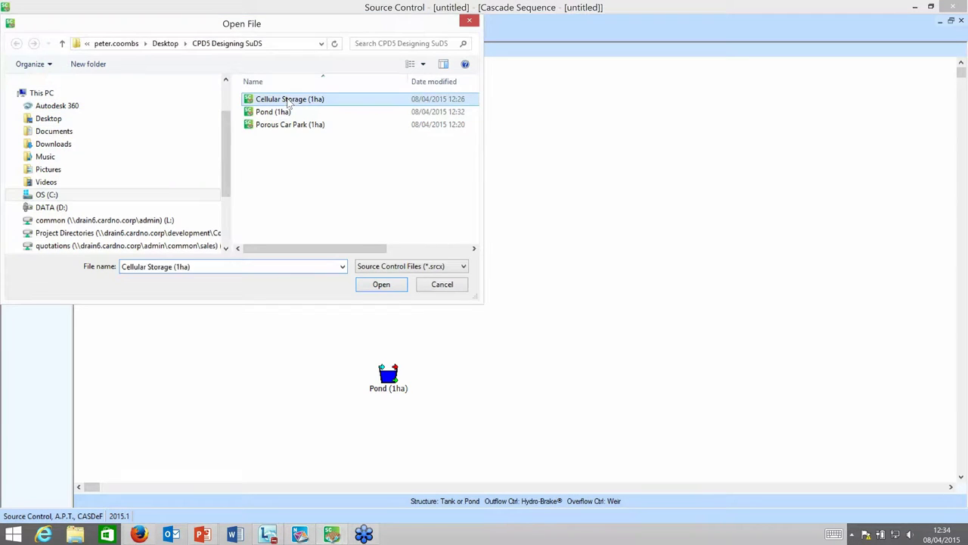
pyautogui.doubleClick(289, 99)
pyautogui.moveTo(84, 67); pyautogui.dragTo(271, 151)
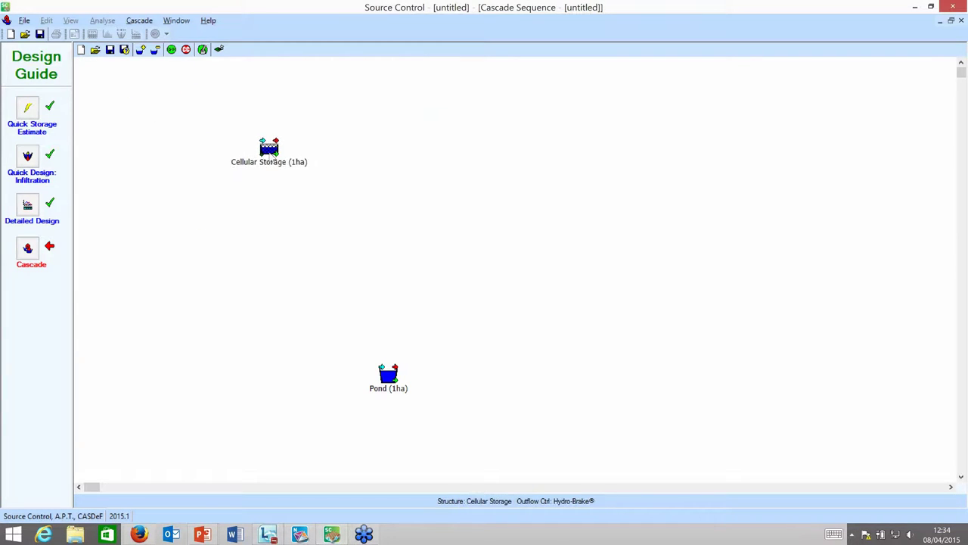
# - Add Porous Car Park (1ha) and place it right of Cellular Storage
pyautogui.click(141, 50)
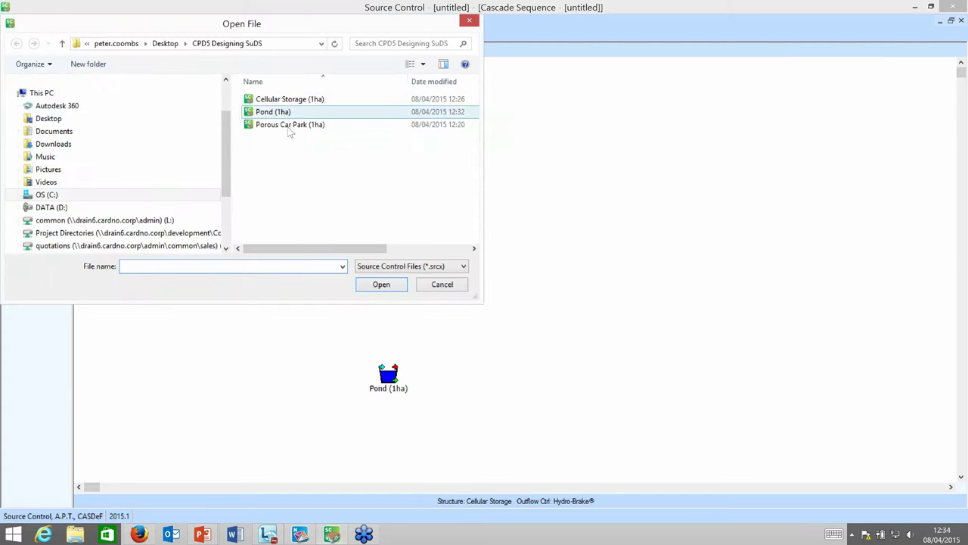
pyautogui.doubleClick(290, 125)
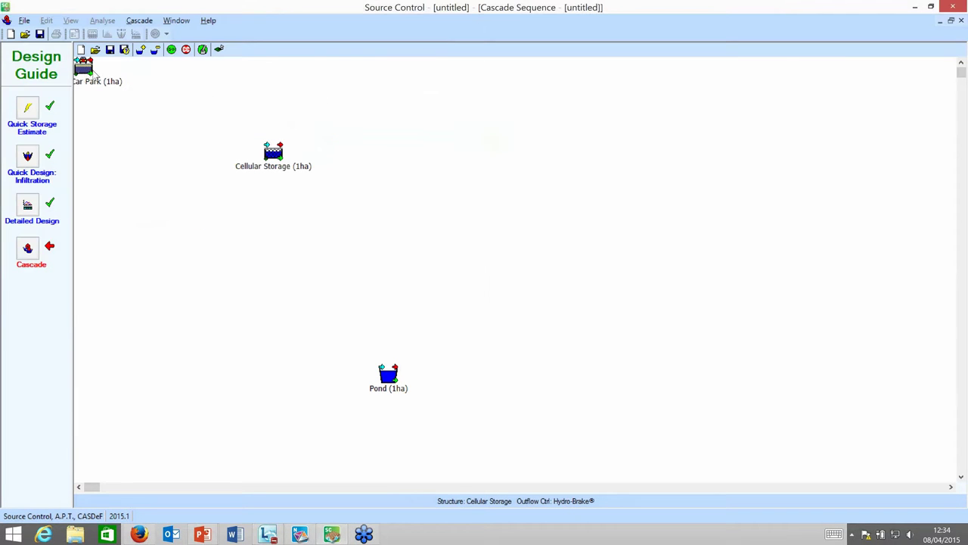
pyautogui.moveTo(95, 76); pyautogui.dragTo(495, 157)
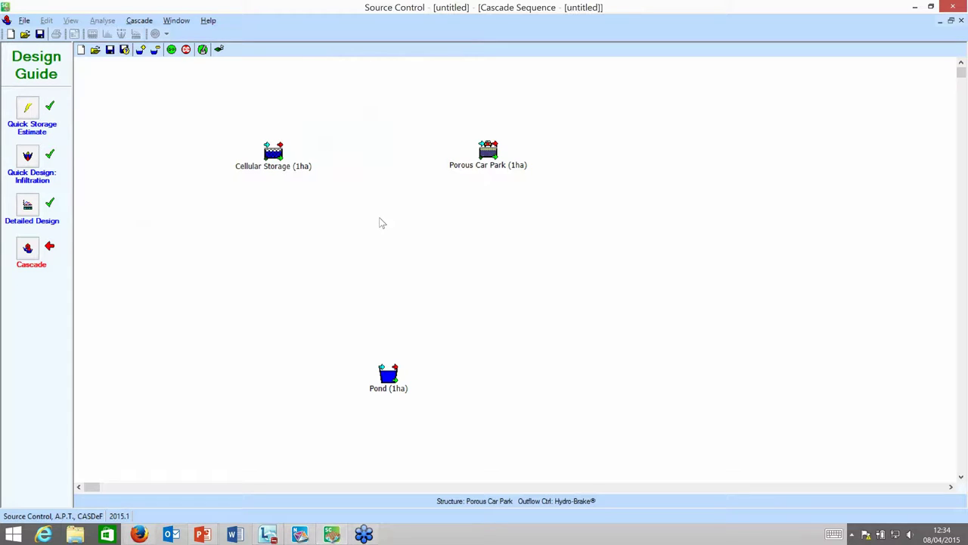
# - Run the pollution train and save it as Non Integrated SuDS Train, replacing the existing file
pyautogui.click(202, 51)
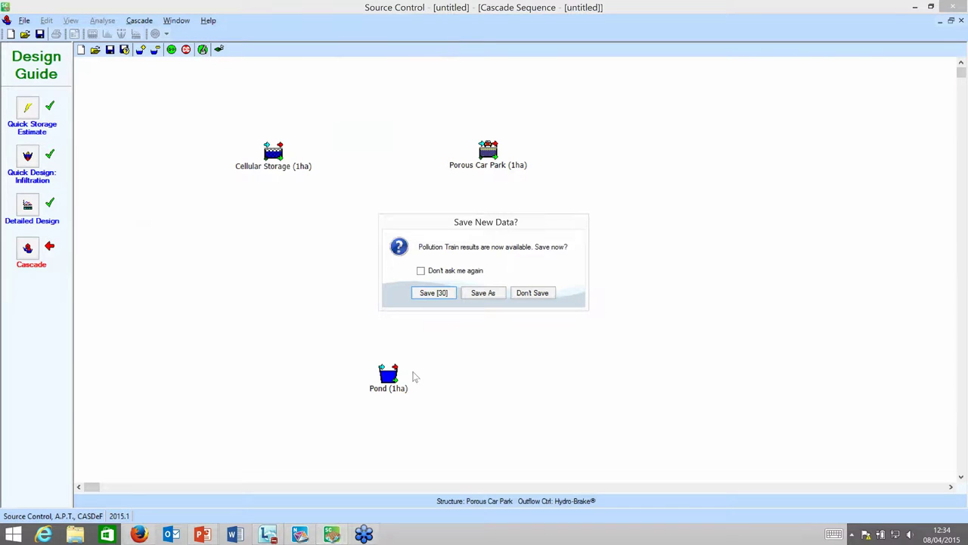
pyautogui.click(492, 298)
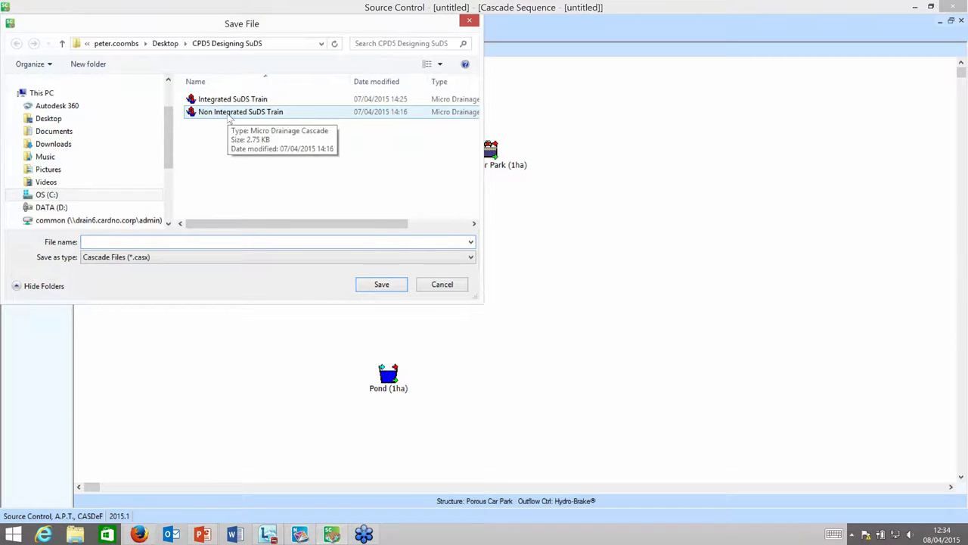
pyautogui.click(229, 116)
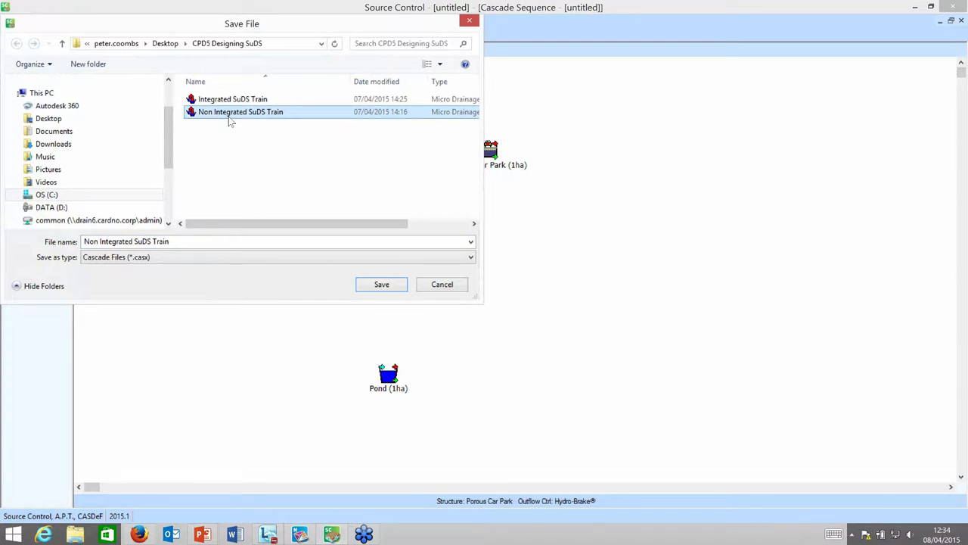
pyautogui.click(382, 286)
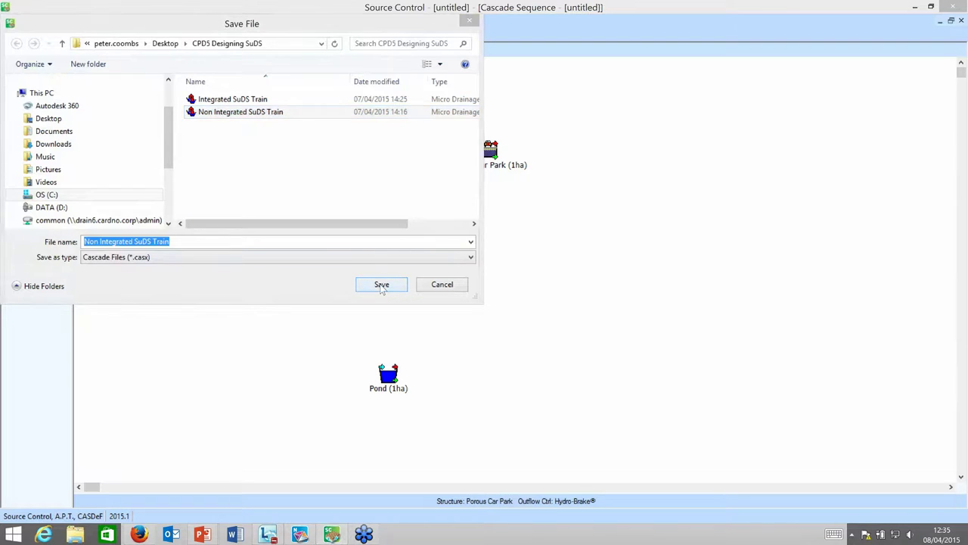
pyautogui.click(522, 271)
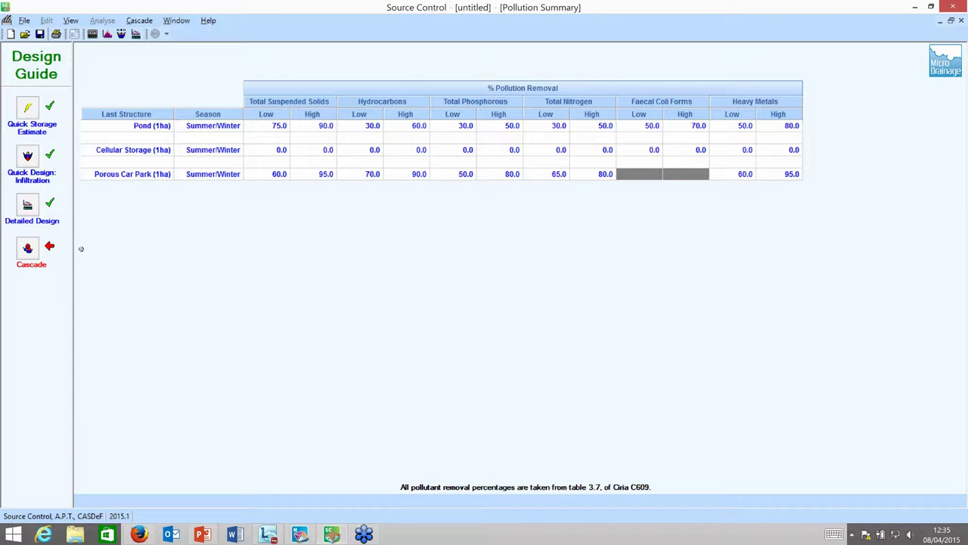
# - Link Cellular Storage (1ha) and Porous Car Park (1ha) in the cascade to drain into Pond (1ha)
pyautogui.click(139, 20)
pyautogui.click(148, 35)
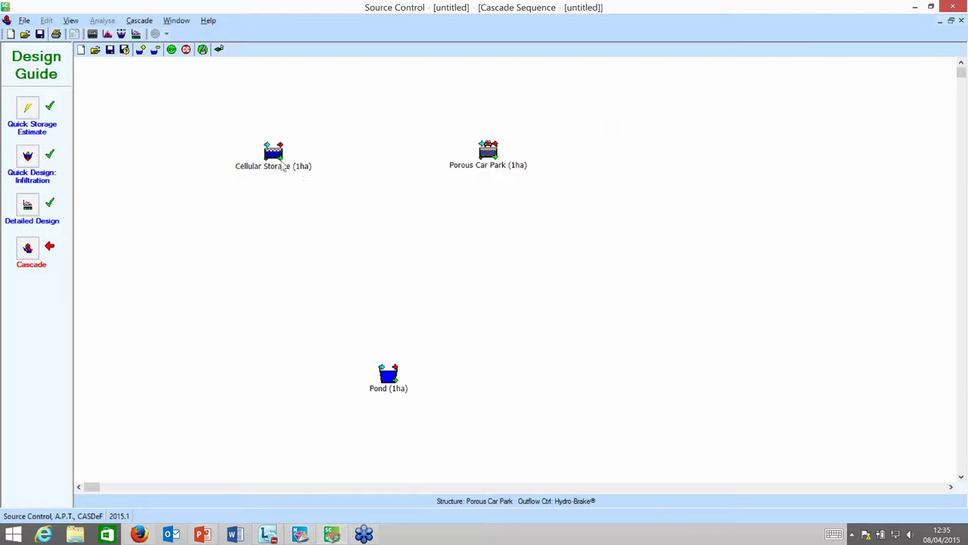
pyautogui.click(286, 171)
pyautogui.moveTo(286, 171); pyautogui.dragTo(386, 373)
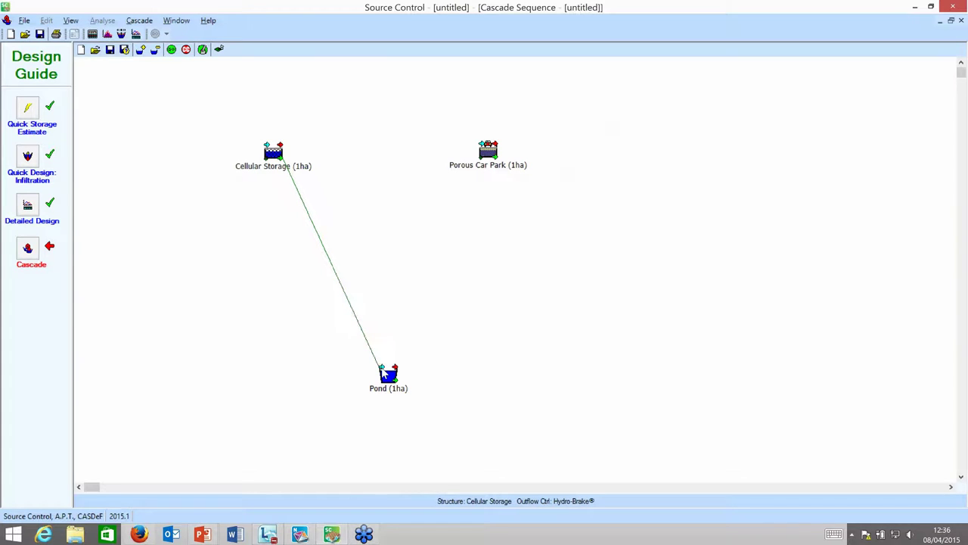
pyautogui.click(497, 163)
pyautogui.moveTo(497, 165); pyautogui.dragTo(388, 372)
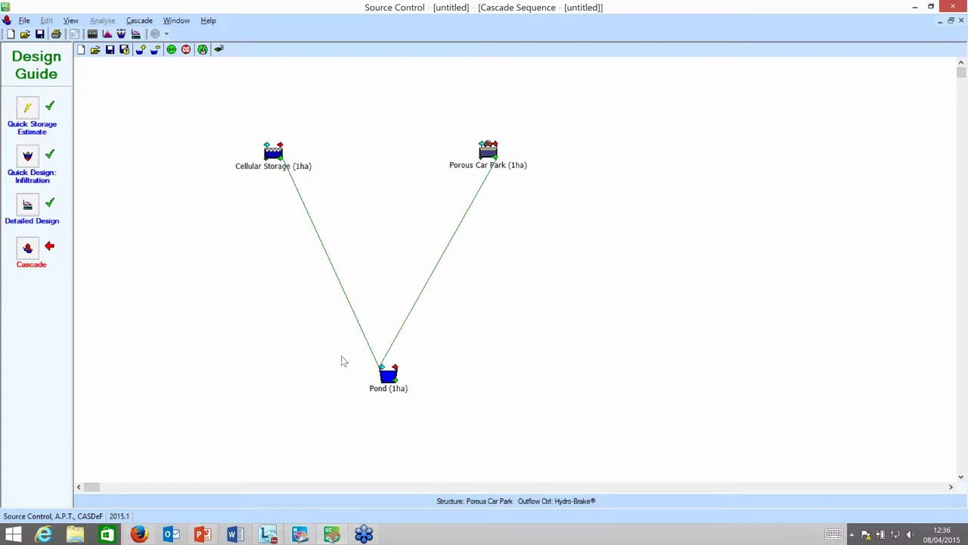
# - Run the cascade pollution train and save it over the Integrated SuDS Train file
pyautogui.click(203, 50)
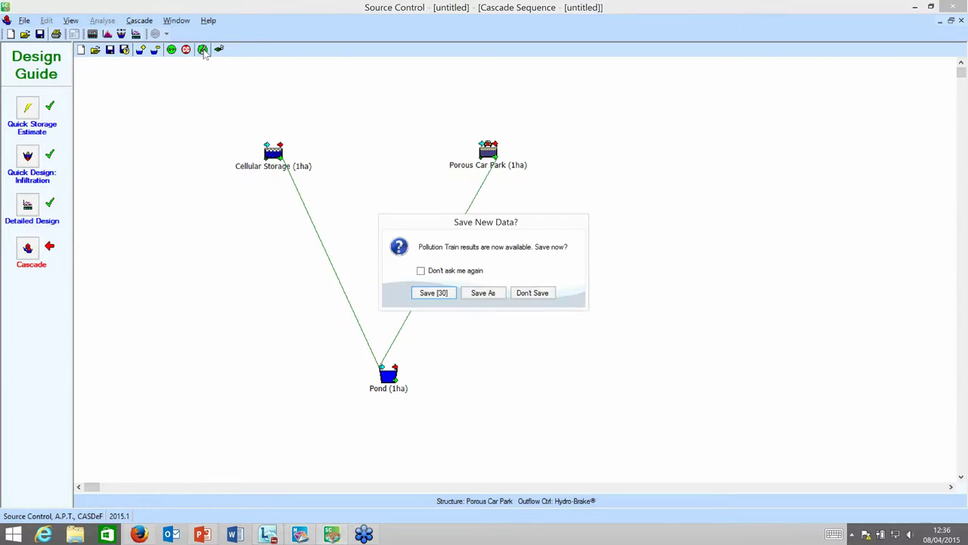
pyautogui.click(488, 297)
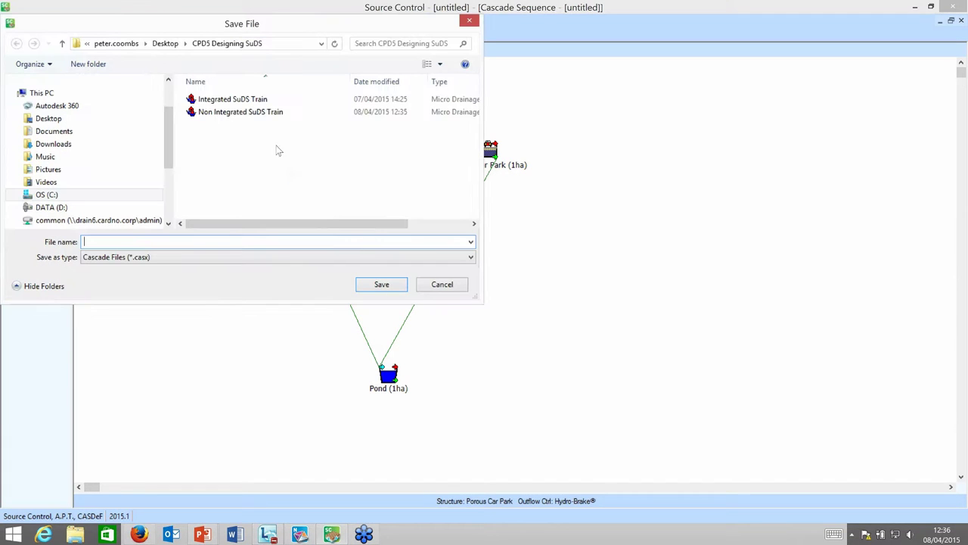
pyautogui.click(252, 99)
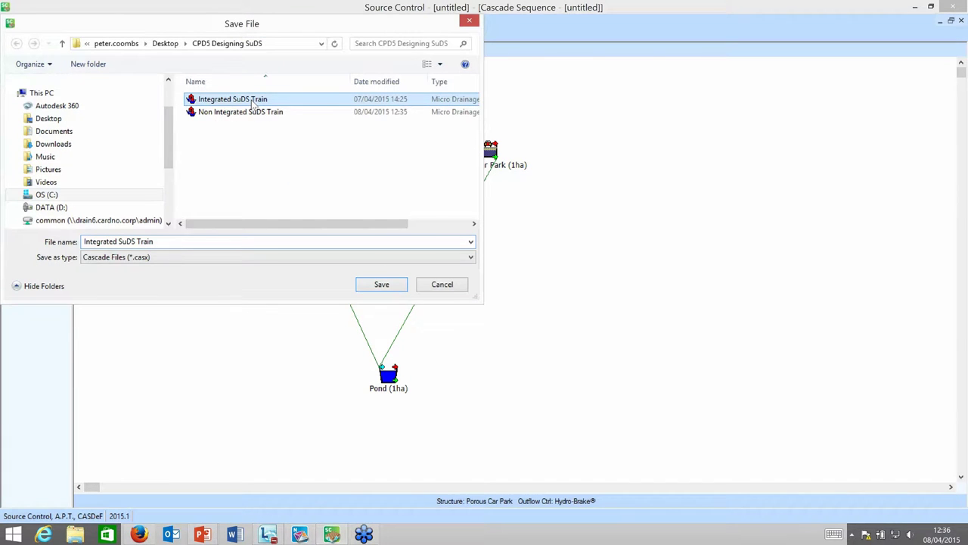
pyautogui.click(383, 285)
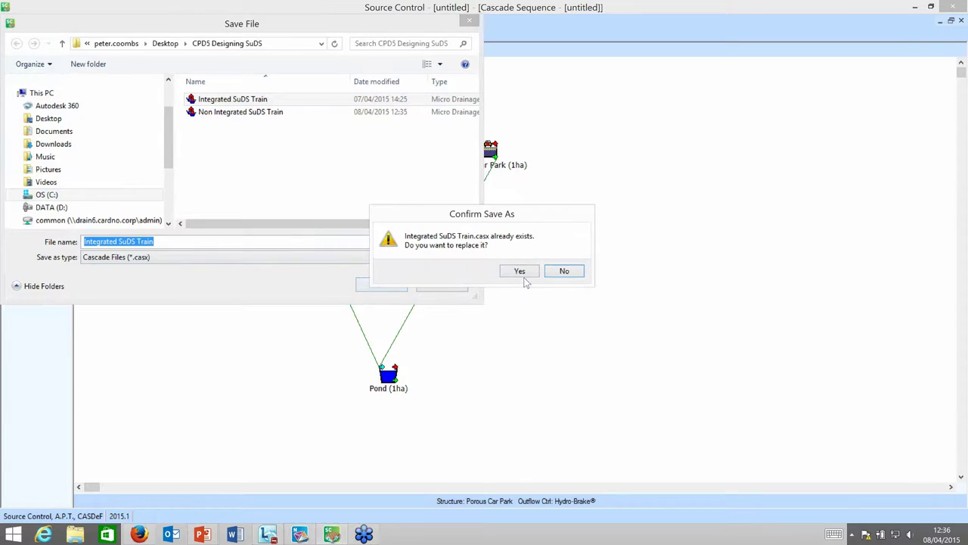
pyautogui.click(534, 272)
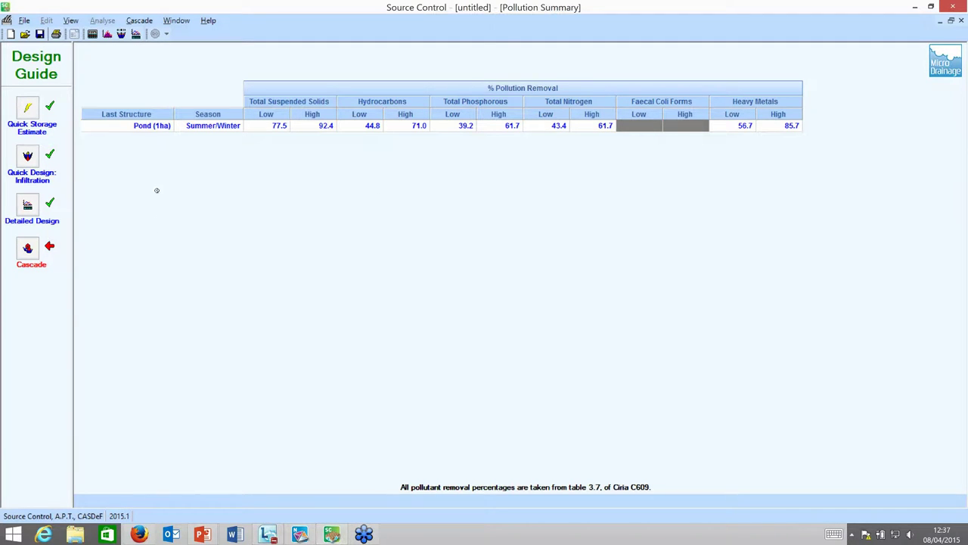
# - Analyse the cascade storm performance and save the results, overwriting Integrated SuDS Train
pyautogui.click(139, 20)
pyautogui.click(150, 33)
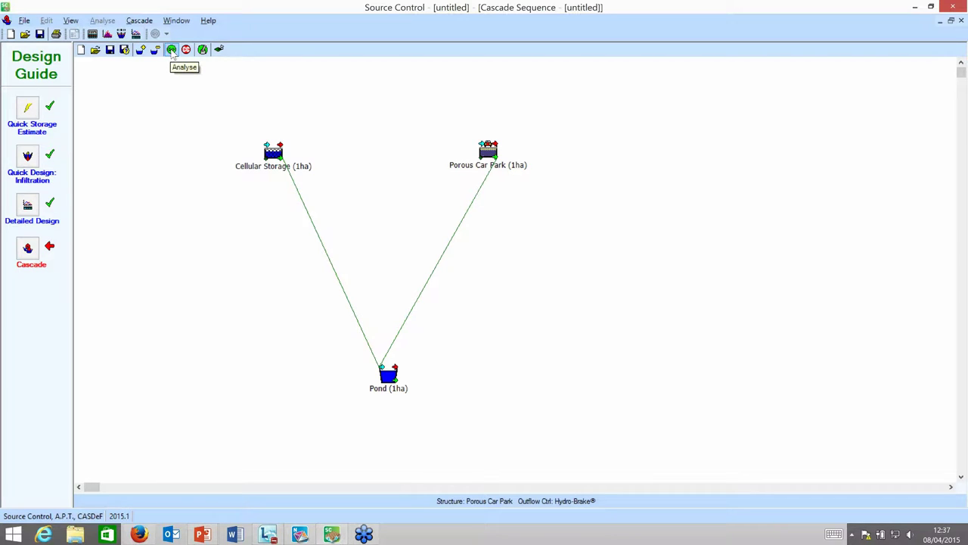
pyautogui.click(172, 50)
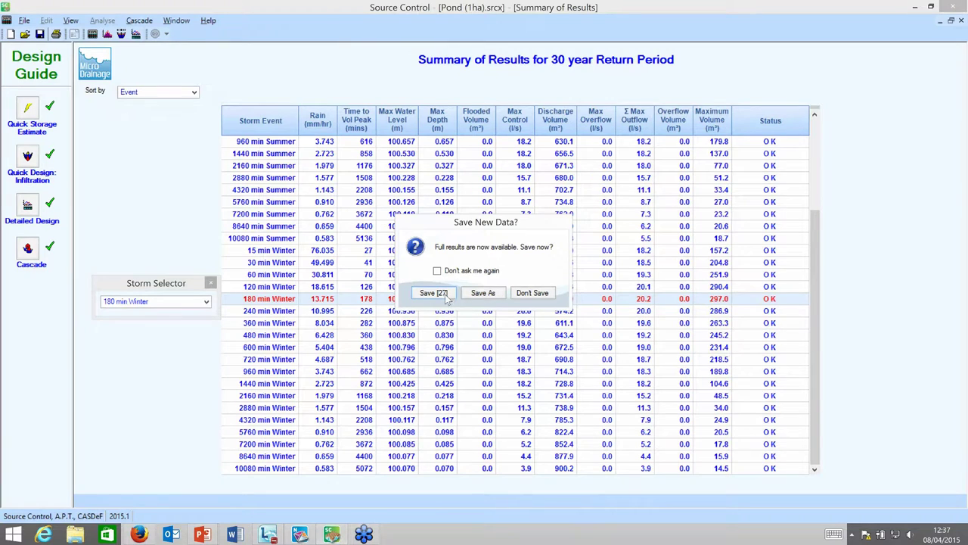
pyautogui.click(482, 298)
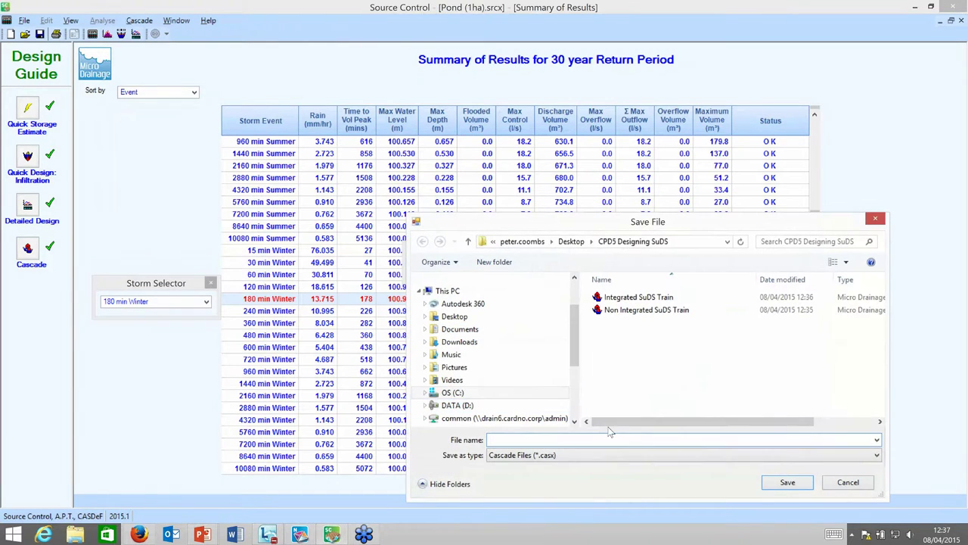
pyautogui.click(646, 298)
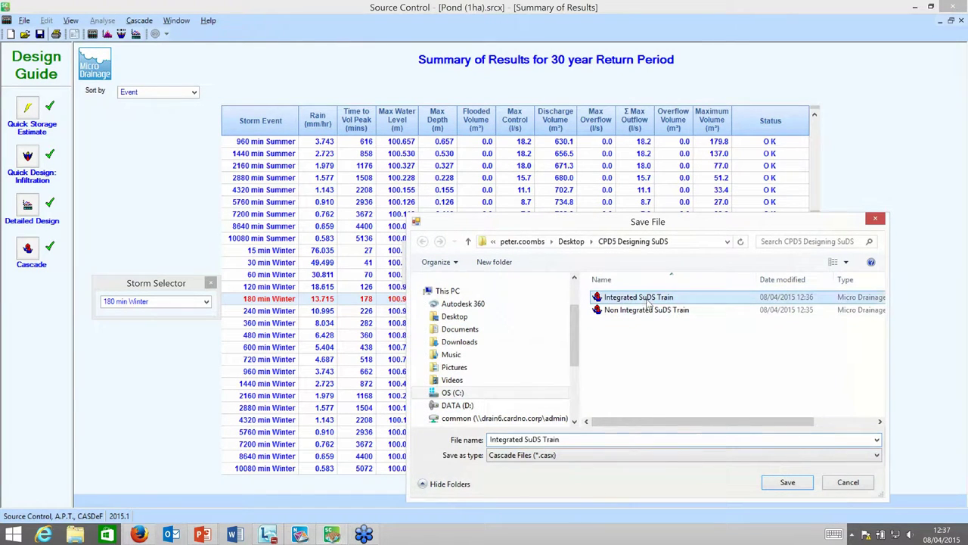
pyautogui.click(788, 483)
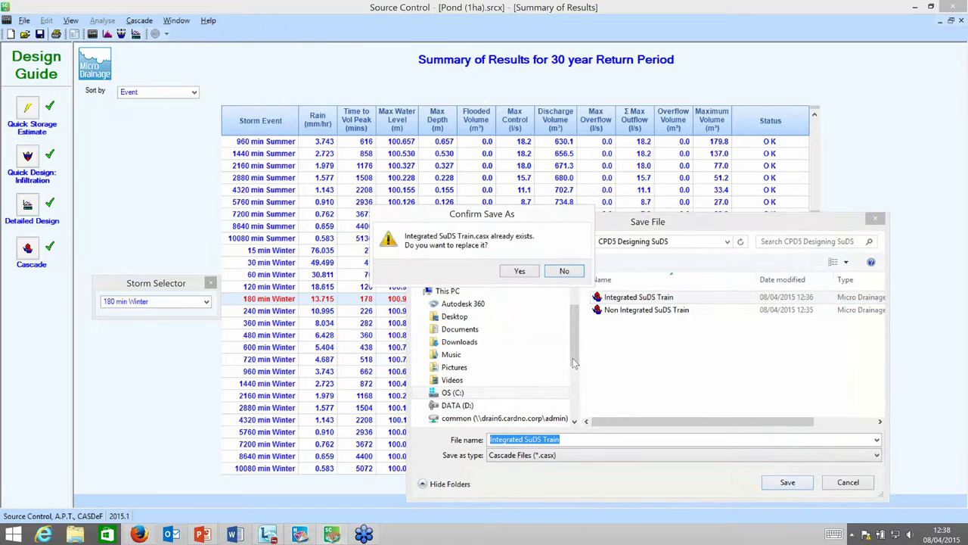
pyautogui.click(528, 274)
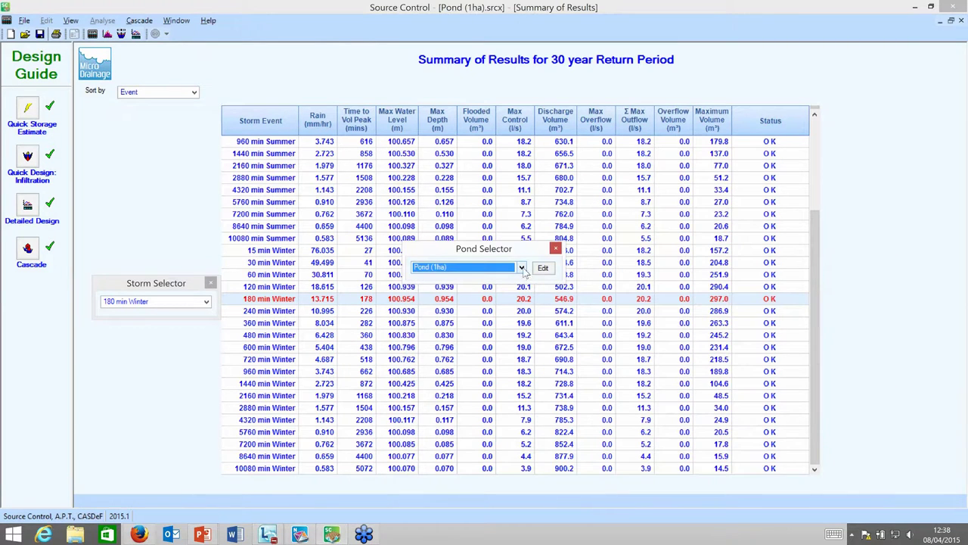
pyautogui.moveTo(512, 249); pyautogui.dragTo(468, 321)
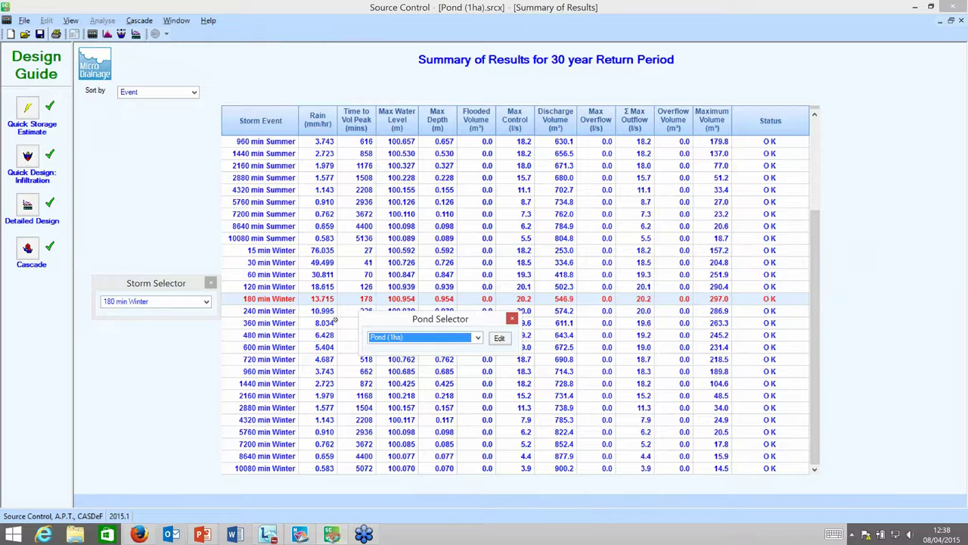
pyautogui.click(445, 307)
# - Switch to Network and open the simulation criteria: FSR, 30-year, 30-minute summer storm
pyautogui.click(303, 535)
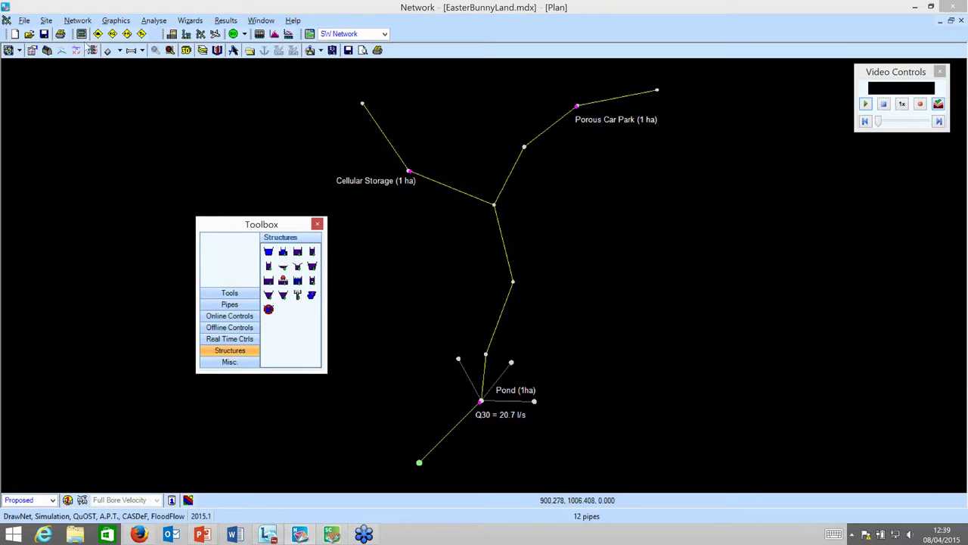
pyautogui.click(47, 20)
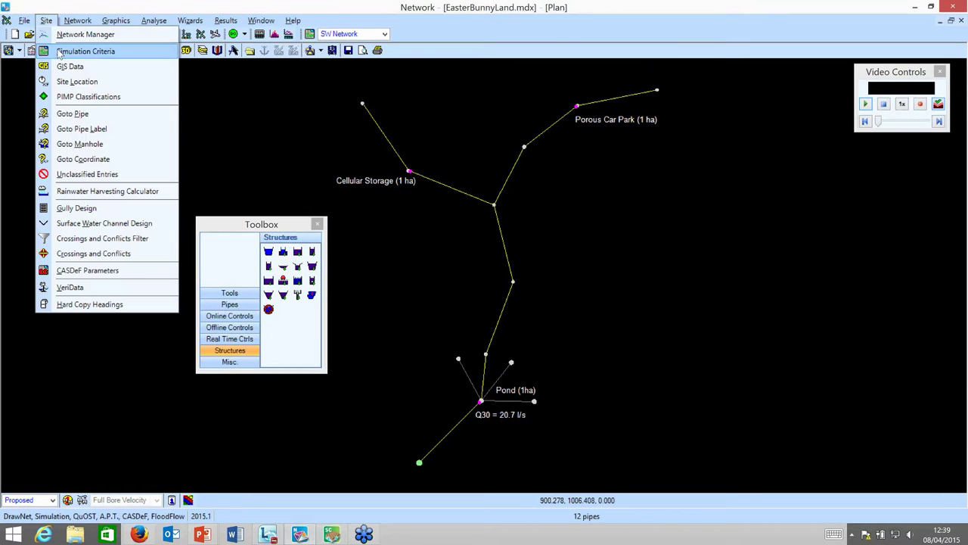
pyautogui.click(83, 51)
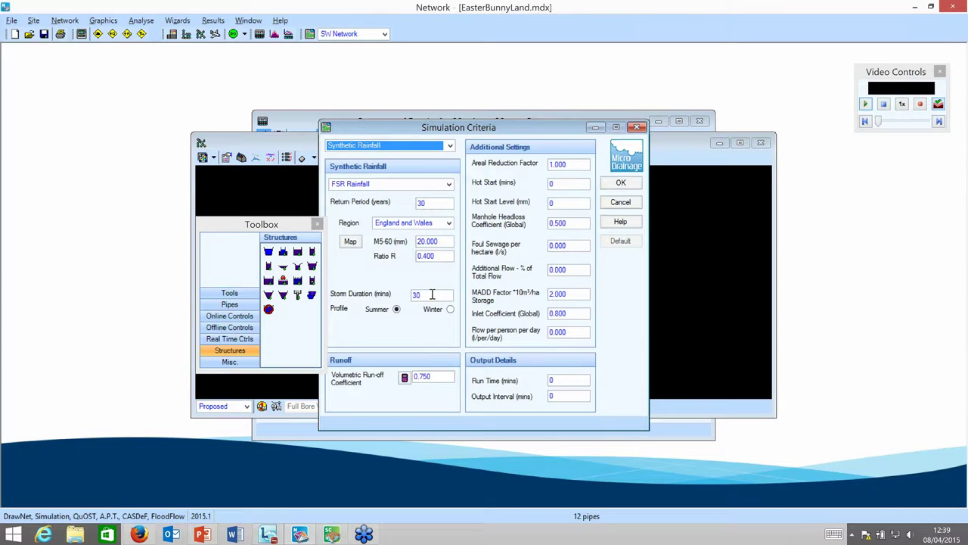
# - Run the 30-year, 30-minute summer simulation and enlarge the results summary
pyautogui.click(620, 184)
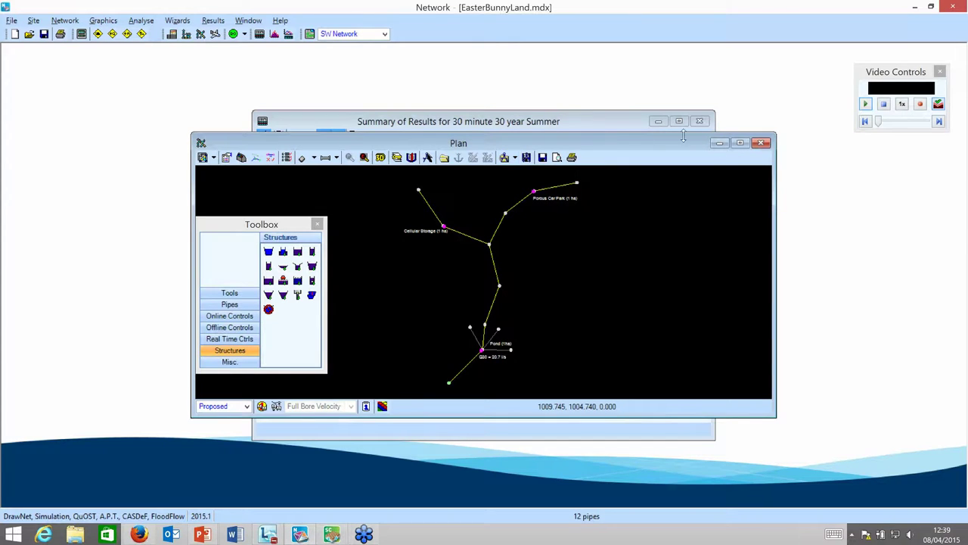
pyautogui.click(720, 143)
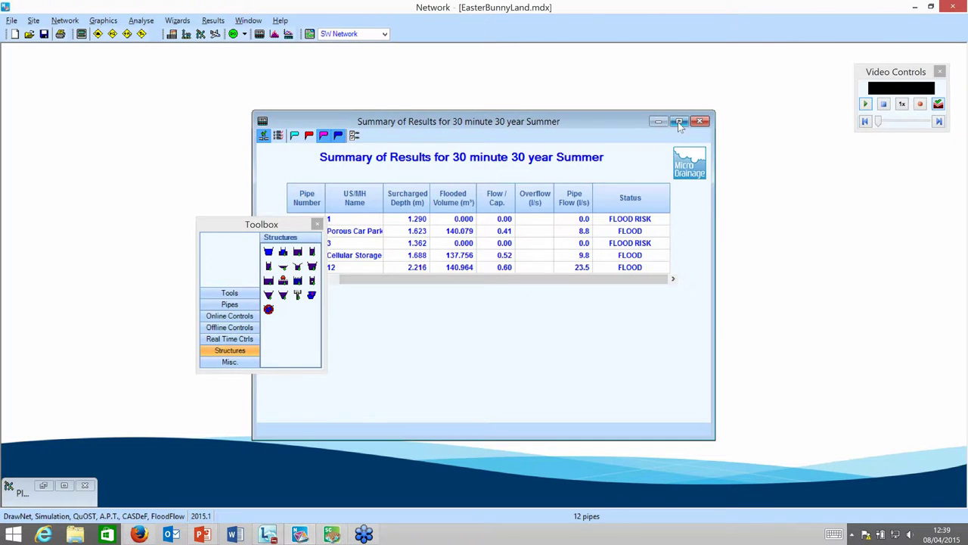
pyautogui.click(678, 122)
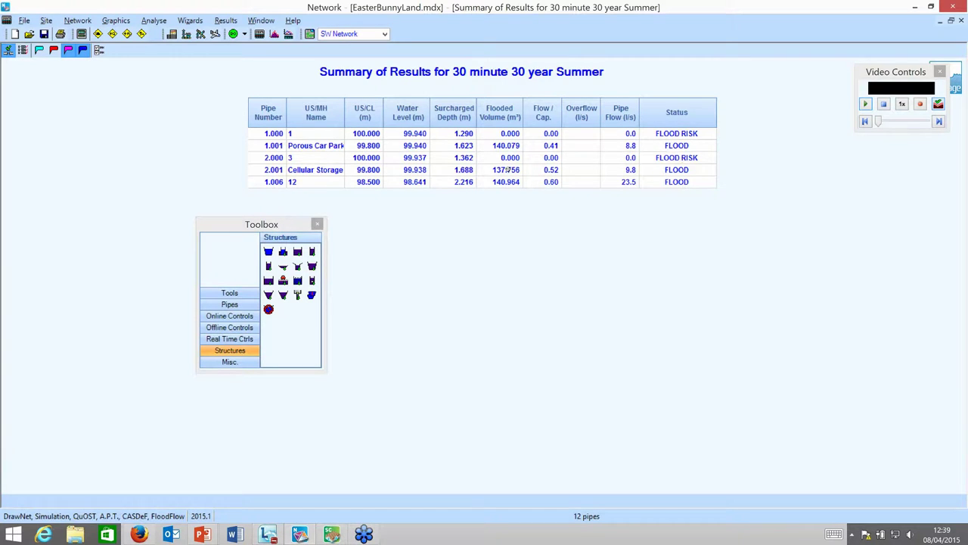
# - Filter the results to only flooding pipes 1.001, 2.001 and 1.006, then return to the plan
pyautogui.click(55, 53)
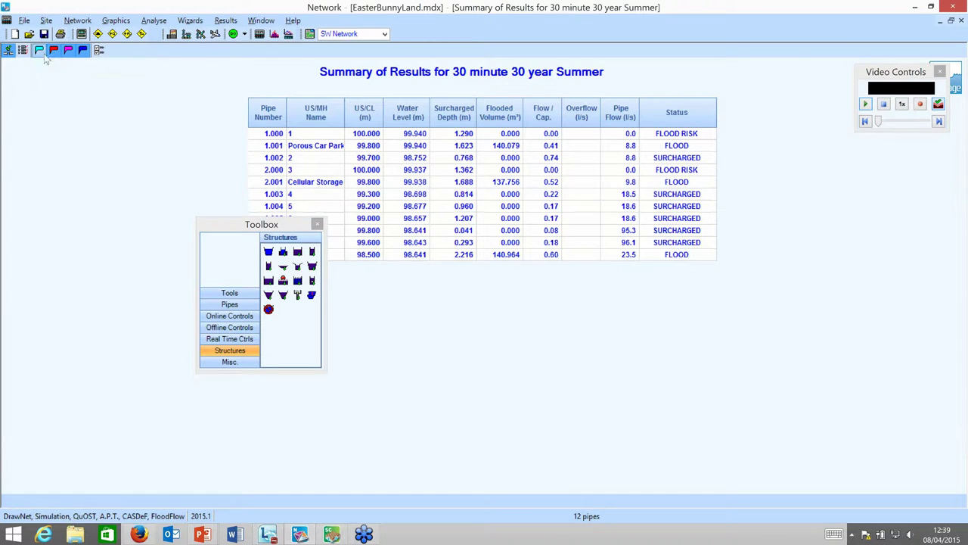
pyautogui.click(41, 51)
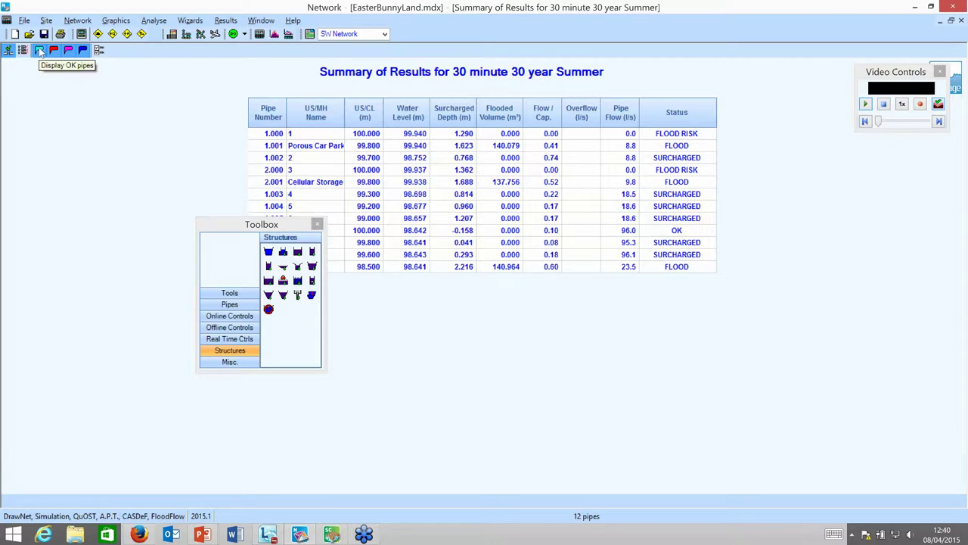
pyautogui.click(40, 49)
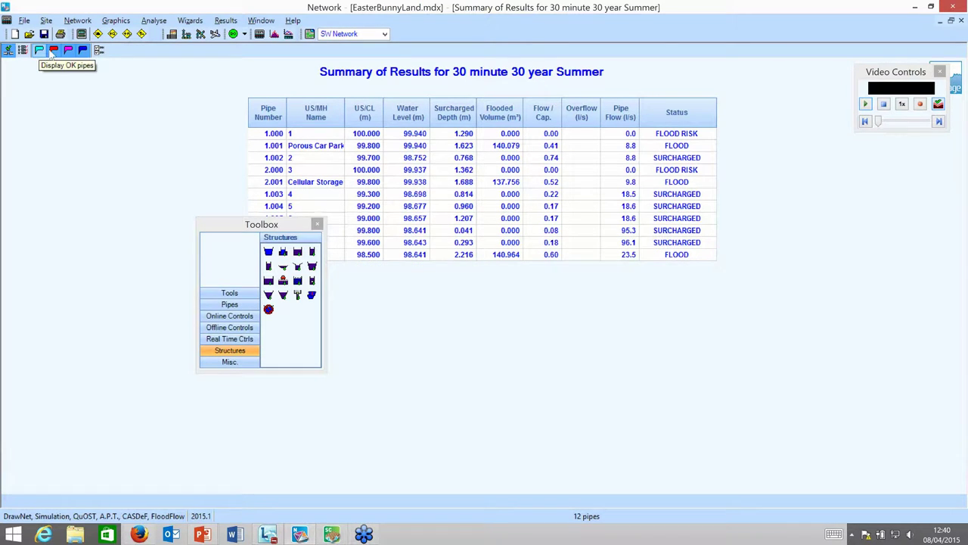
pyautogui.click(53, 51)
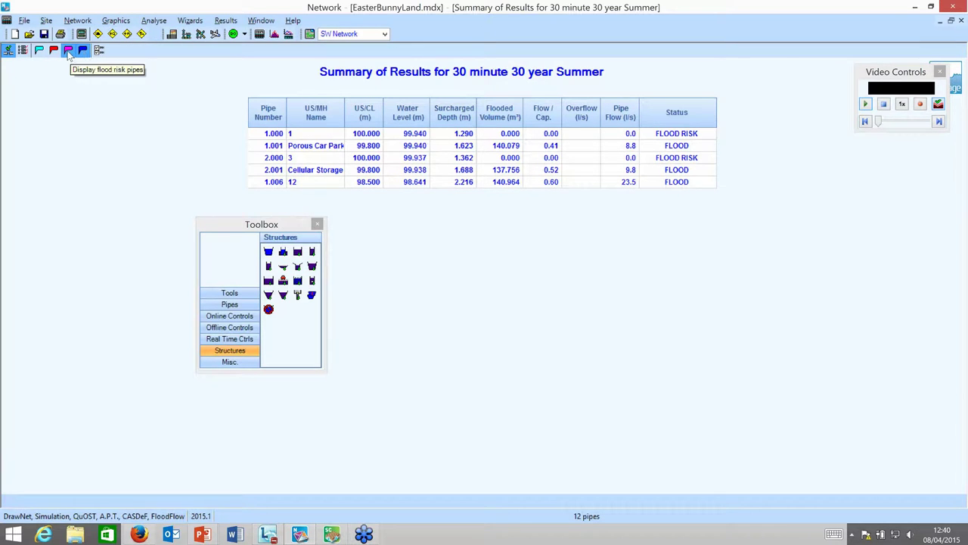
pyautogui.click(68, 51)
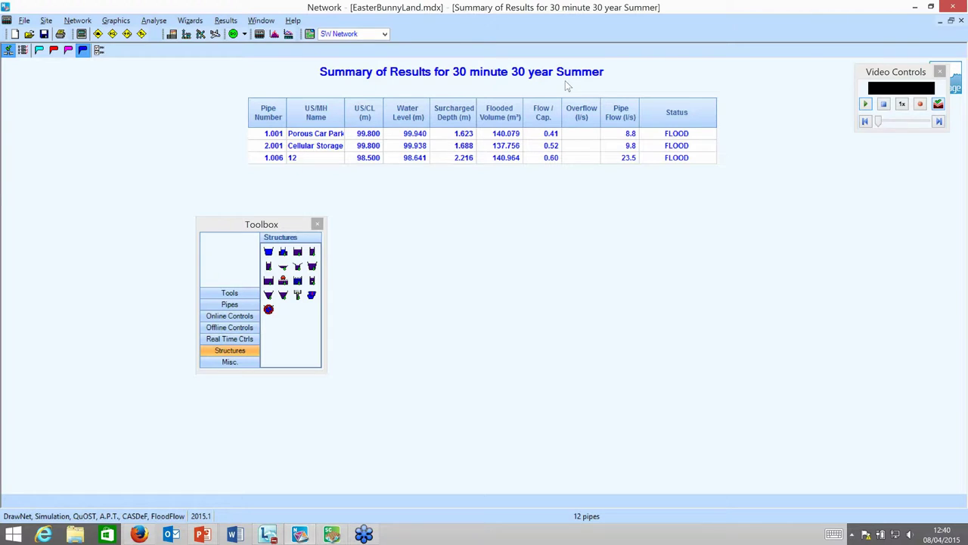
pyautogui.click(202, 36)
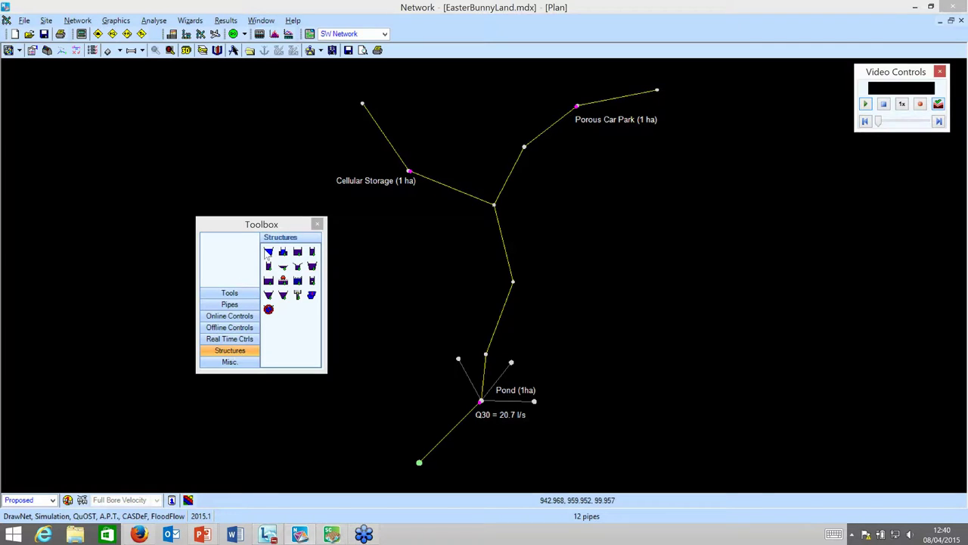
# - Add a pond at manhole 12 imported from Pond (1ha).srcx, with invert level 97 m
pyautogui.click(267, 253)
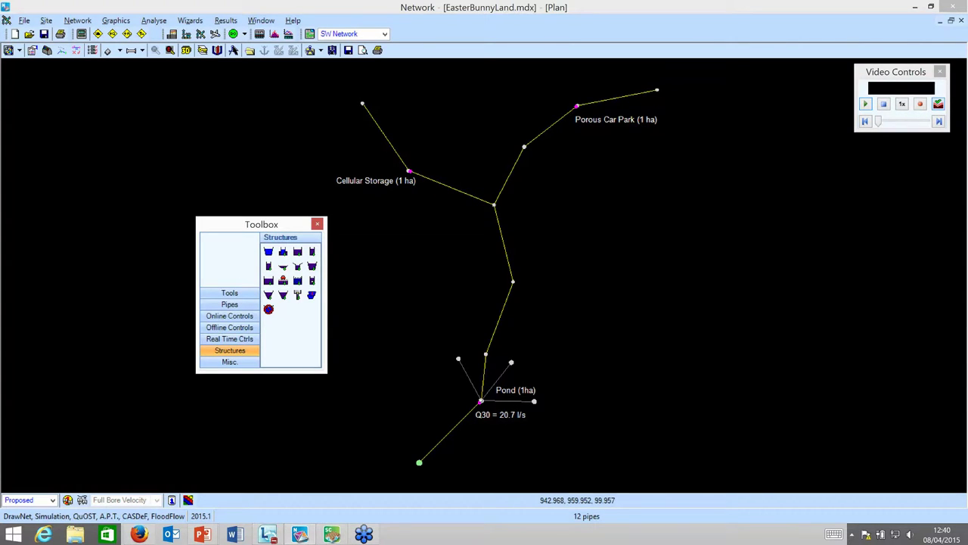
pyautogui.click(481, 401)
pyautogui.moveTo(258, 219); pyautogui.dragTo(116, 97)
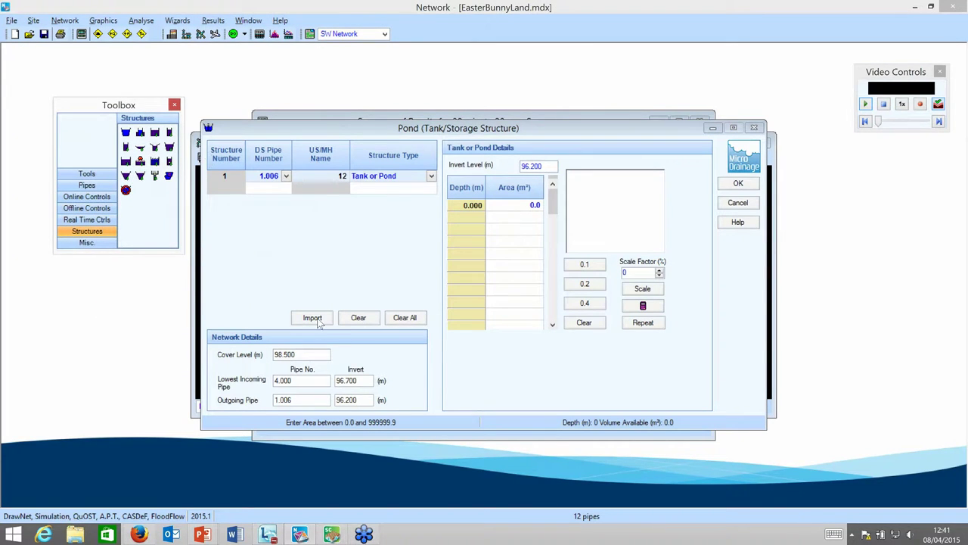
pyautogui.click(313, 318)
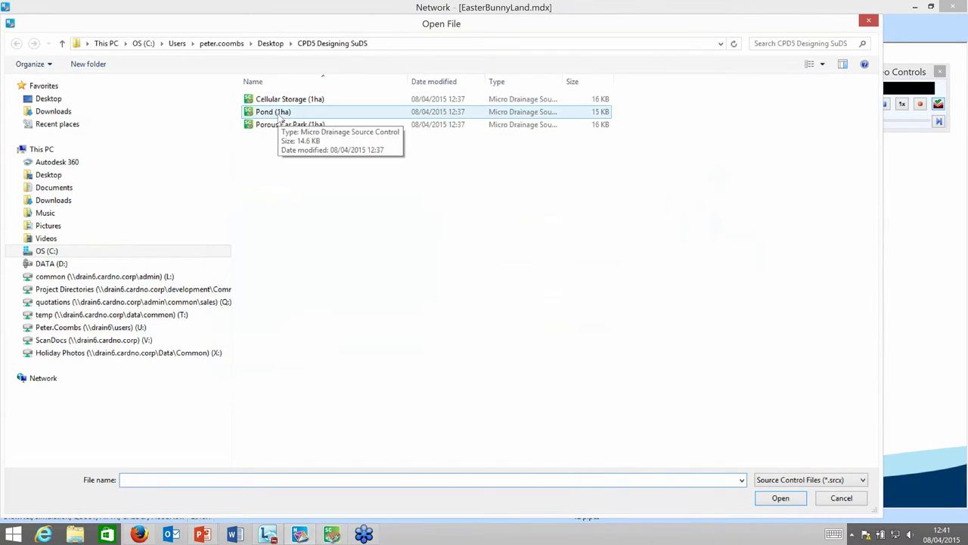
pyautogui.doubleClick(279, 114)
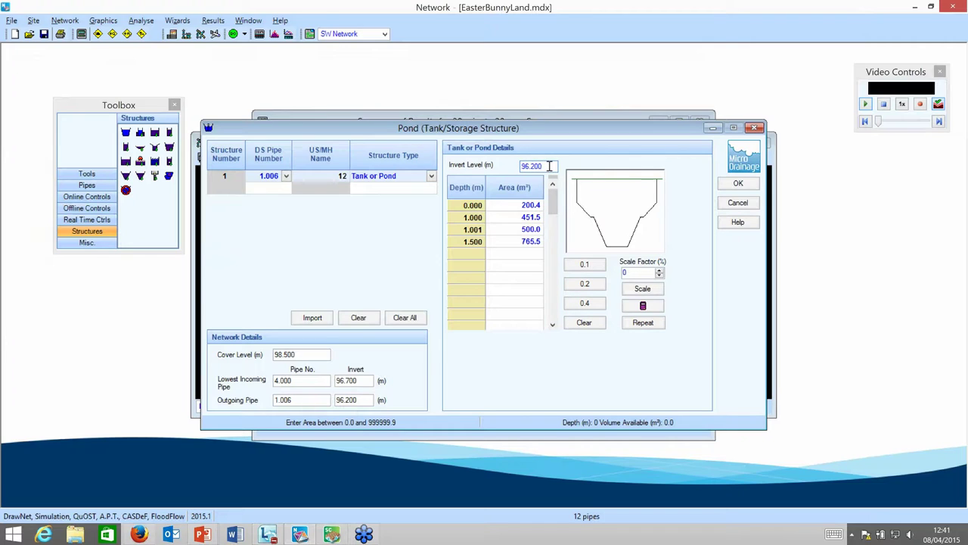
pyautogui.click(296, 354)
pyautogui.moveTo(546, 167); pyautogui.dragTo(478, 167)
pyautogui.write('97')
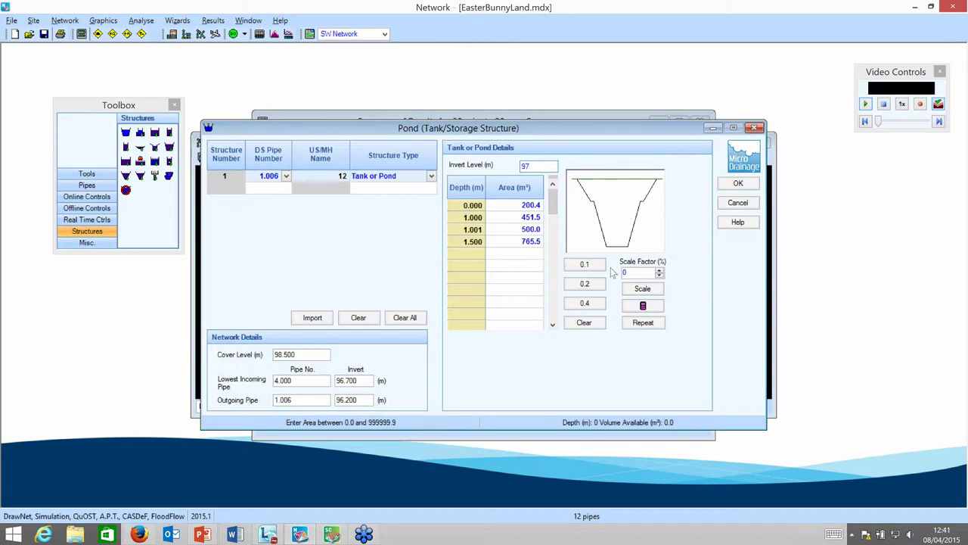
pyautogui.click(738, 184)
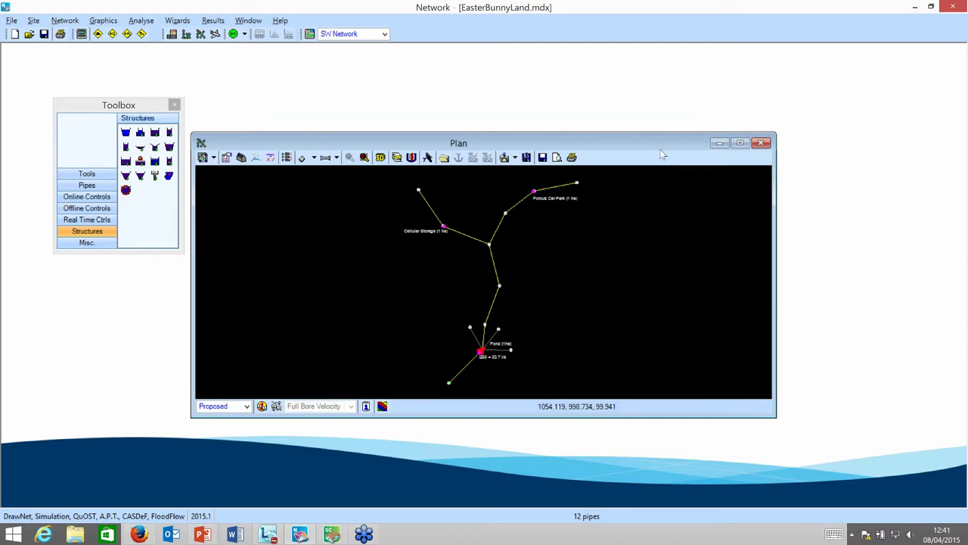
pyautogui.click(740, 142)
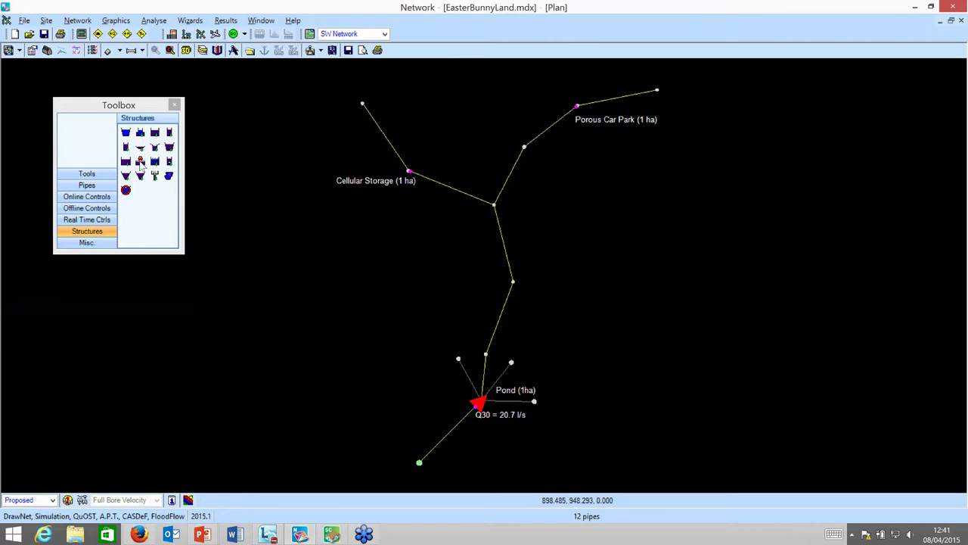
# - Add a 36 × 36 m porous car park on pipe 1.001 from Porous Car Park (1ha).srcx
pyautogui.click(141, 162)
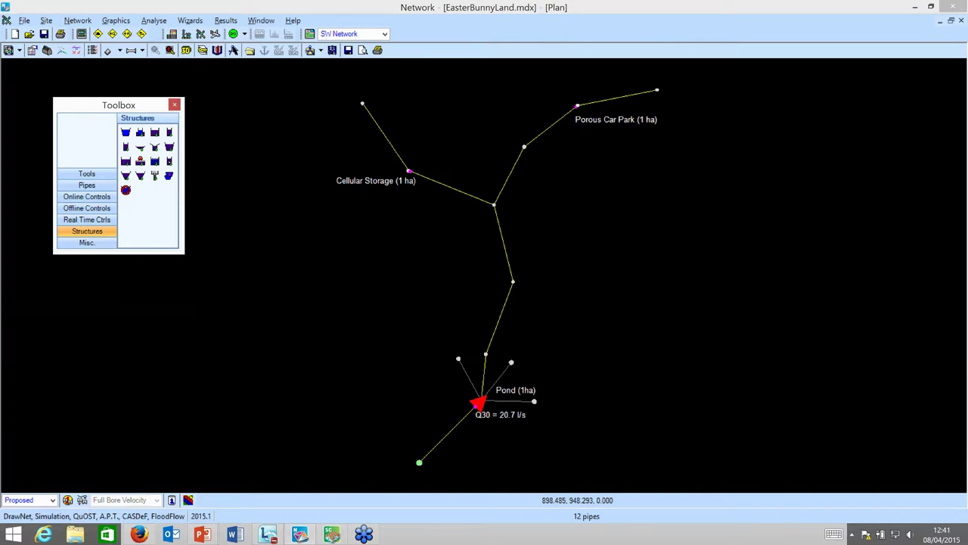
pyautogui.click(482, 402)
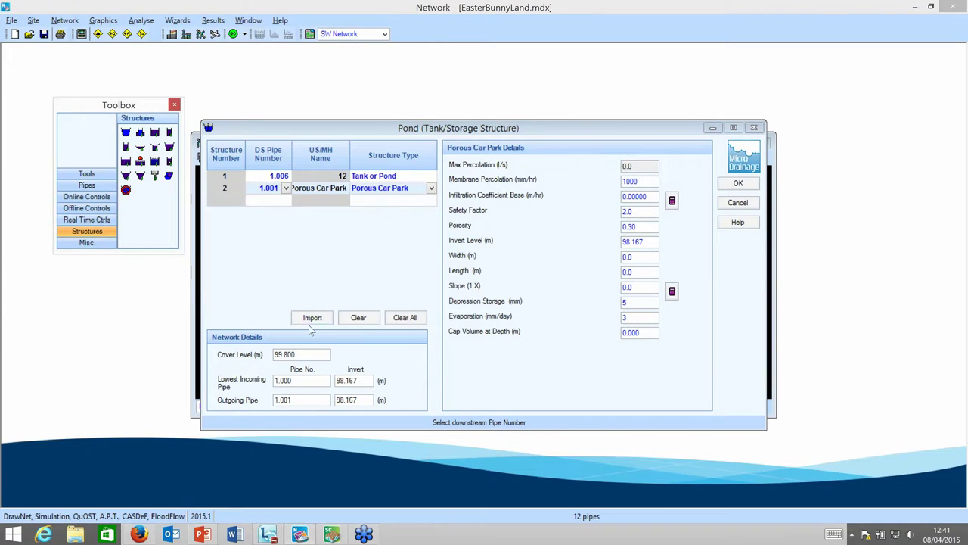
pyautogui.click(313, 319)
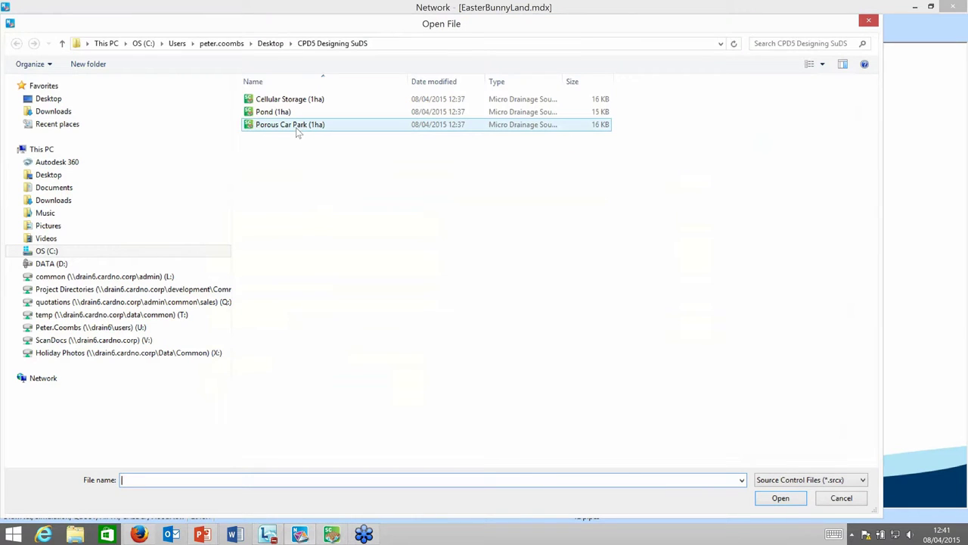
pyautogui.doubleClick(296, 126)
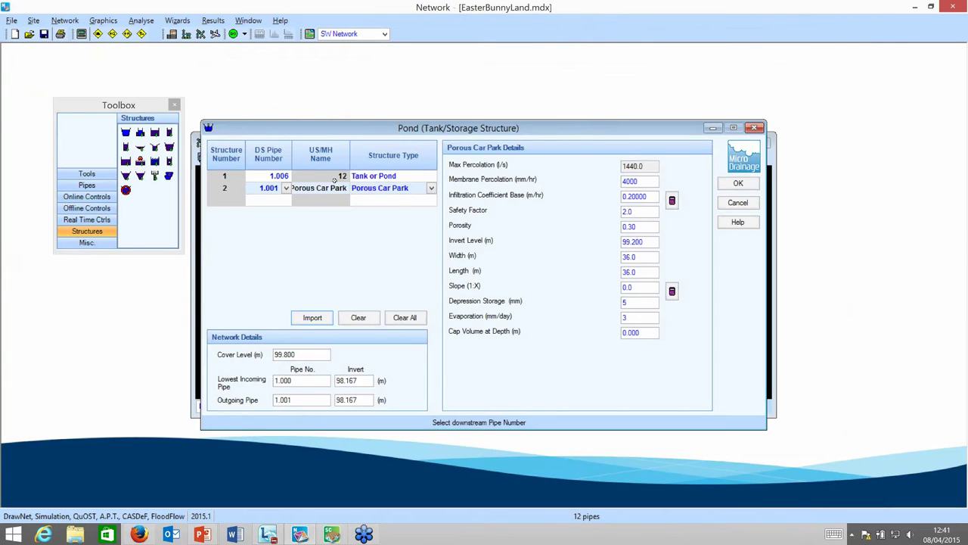
pyautogui.click(753, 186)
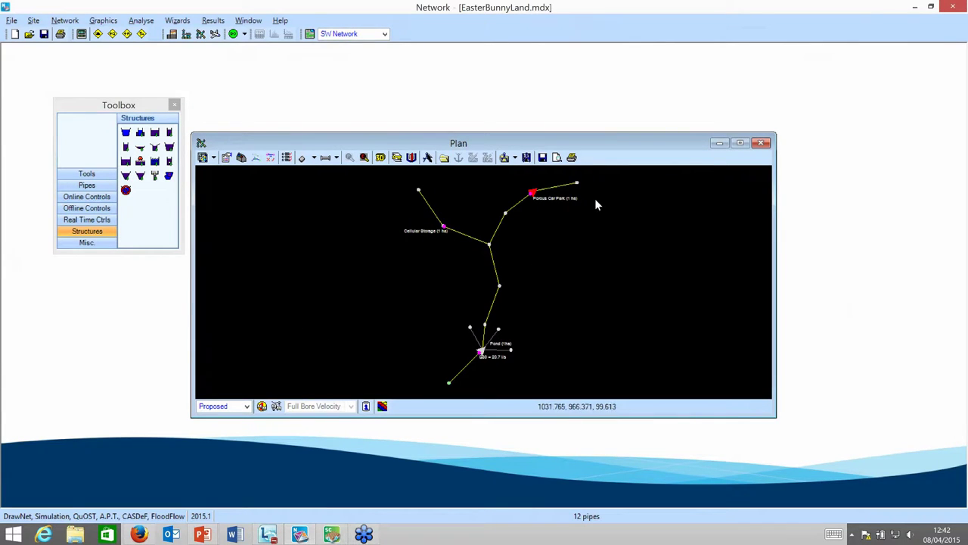
pyautogui.click(740, 143)
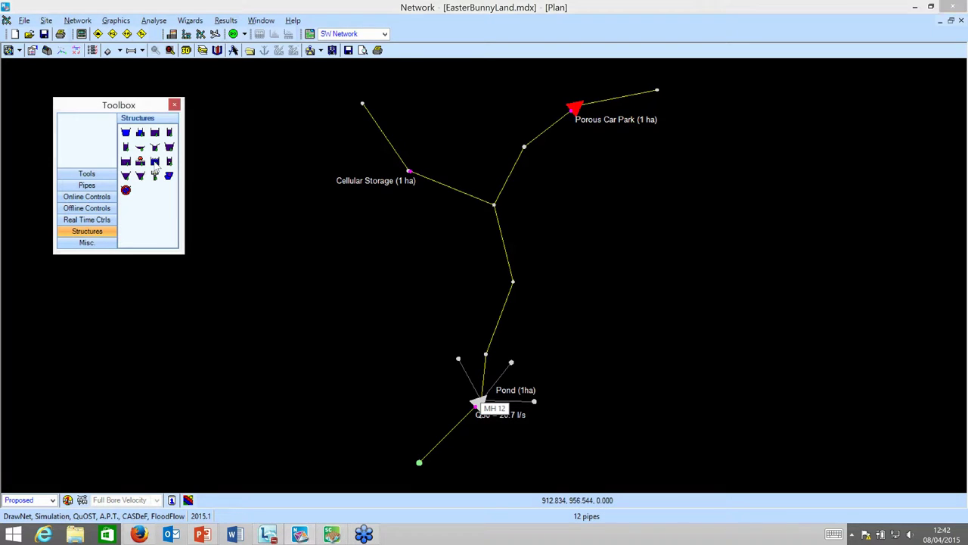
# - Add a cellular storage structure on pipe 2.001 from Cellular Storage (1ha).srcx, invert 98.300 m
pyautogui.click(156, 163)
pyautogui.click(476, 406)
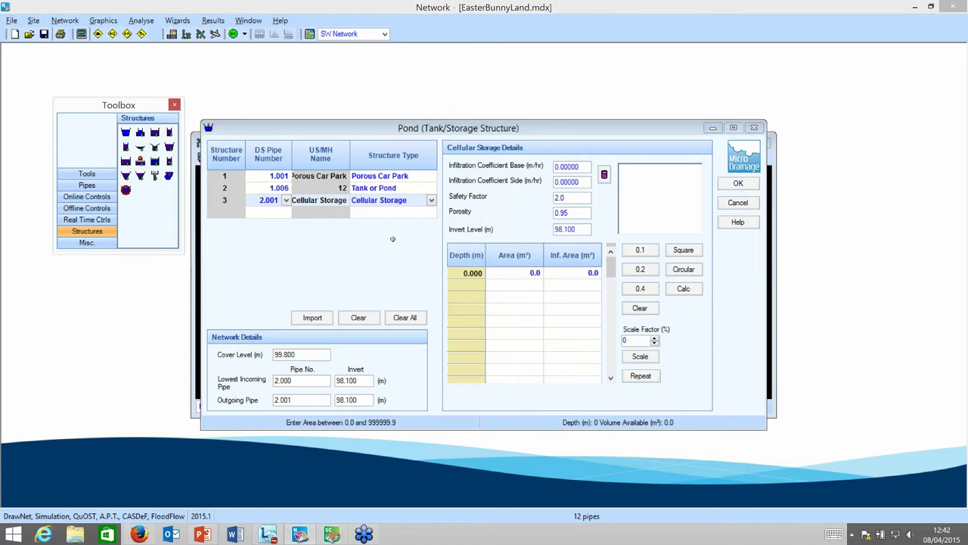
pyautogui.click(324, 321)
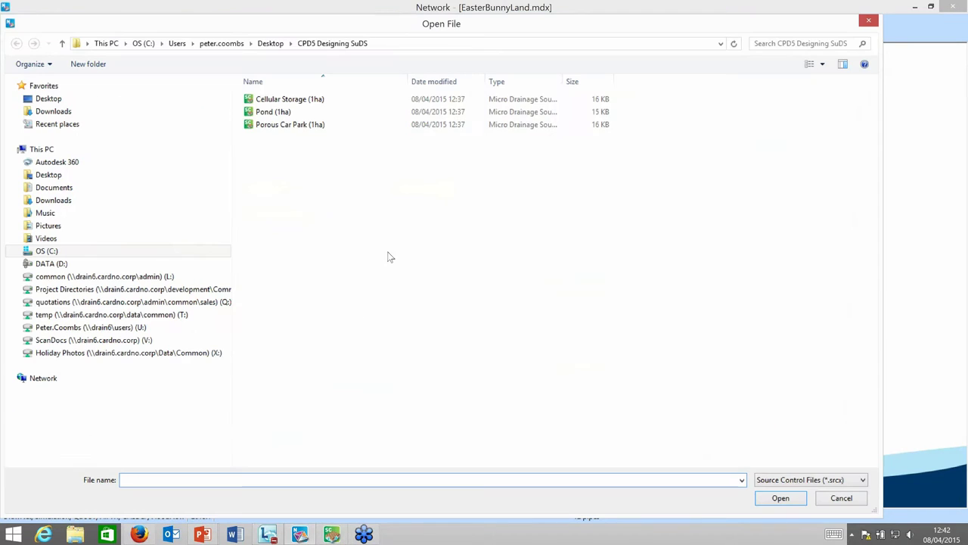
pyautogui.doubleClick(288, 101)
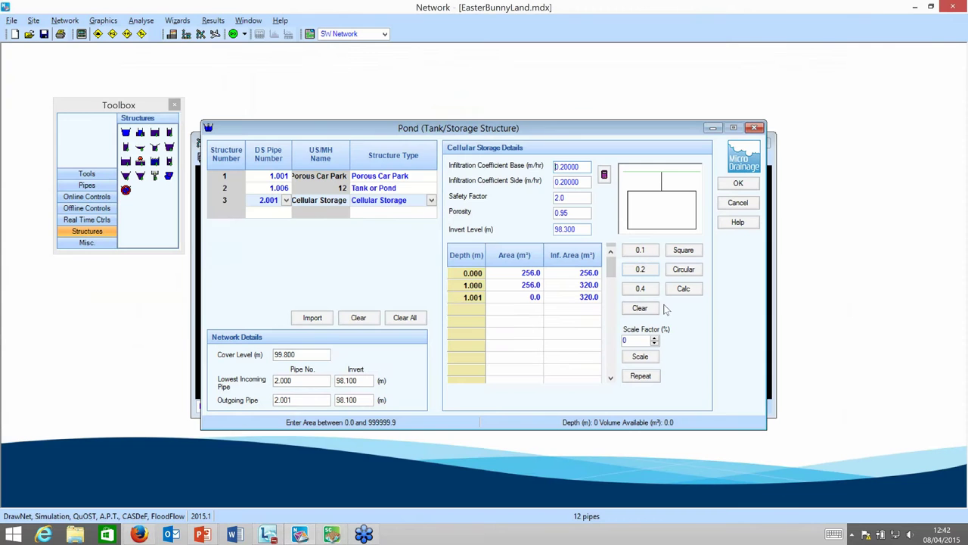
pyautogui.click(739, 183)
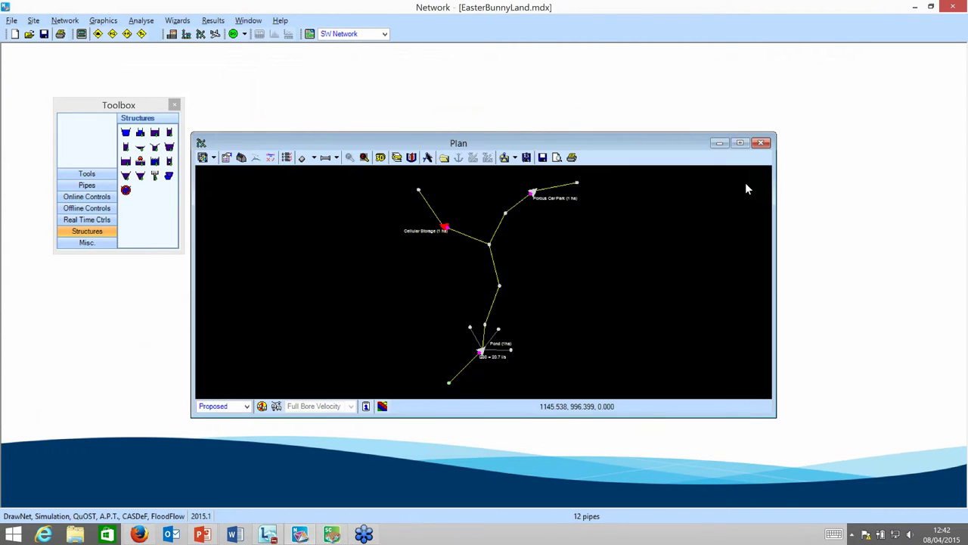
pyautogui.click(739, 143)
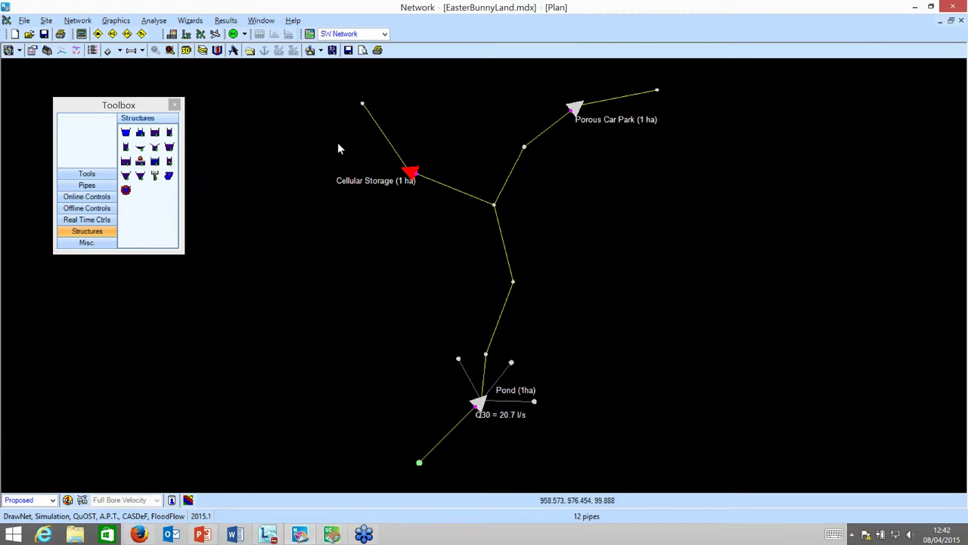
# - Re-run and save the simulation, then list all twelve pipes with 0.000 m³ flooded
pyautogui.click(234, 34)
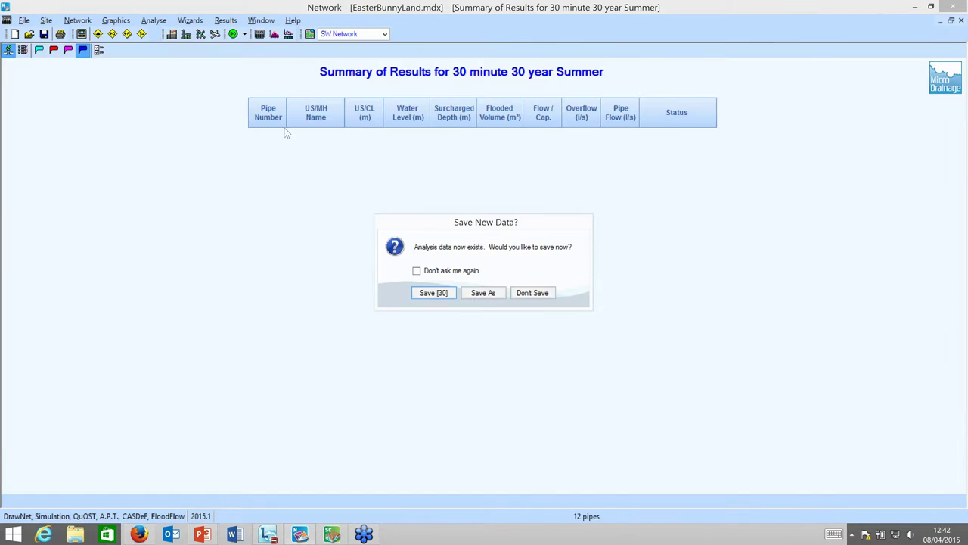
pyautogui.click(431, 294)
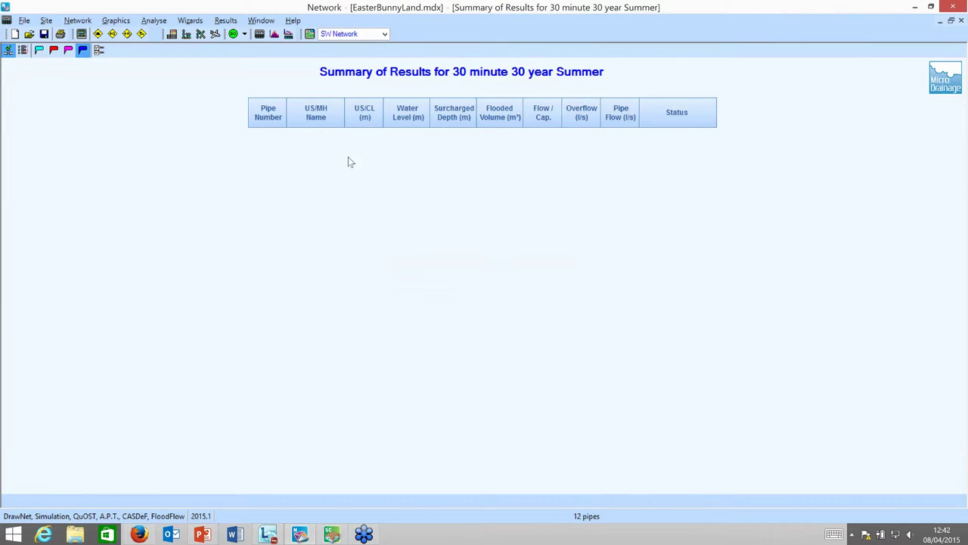
pyautogui.click(56, 51)
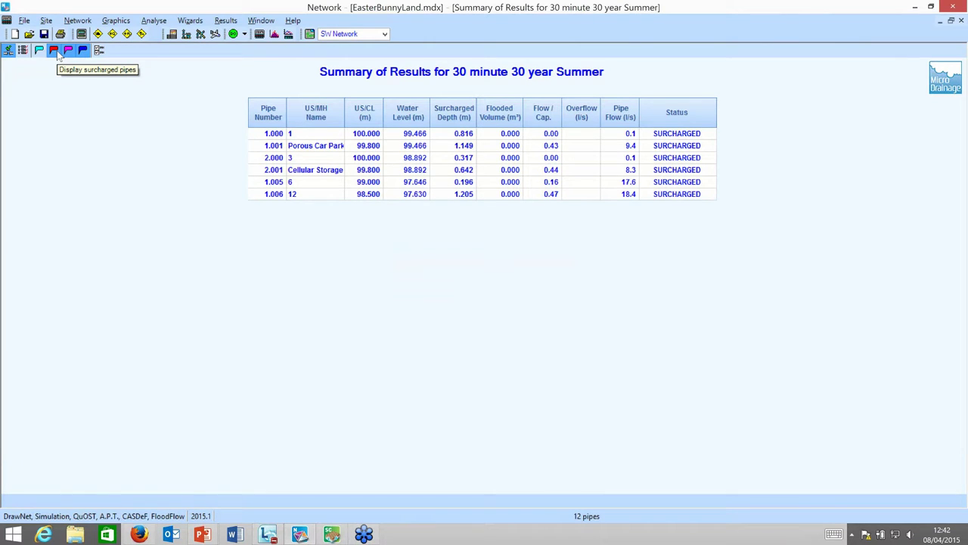
pyautogui.click(38, 51)
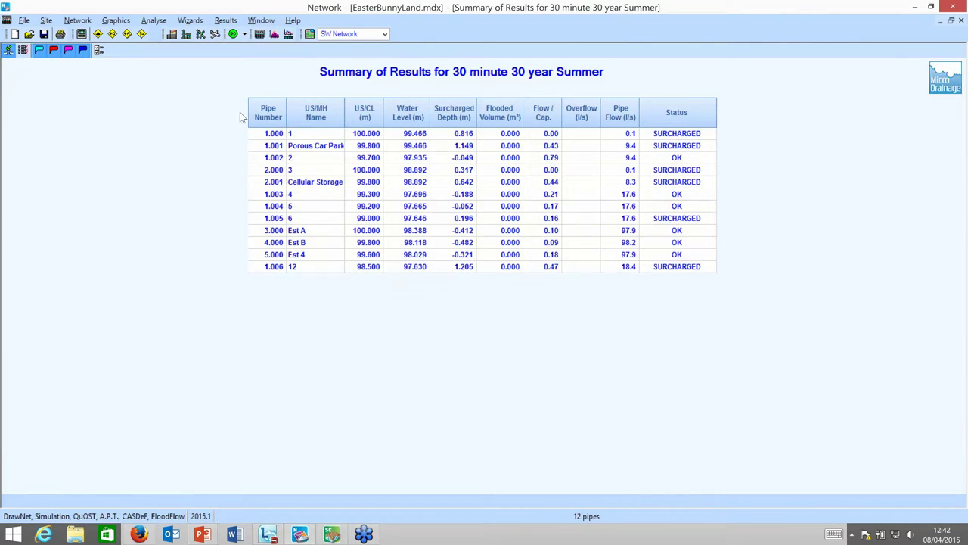